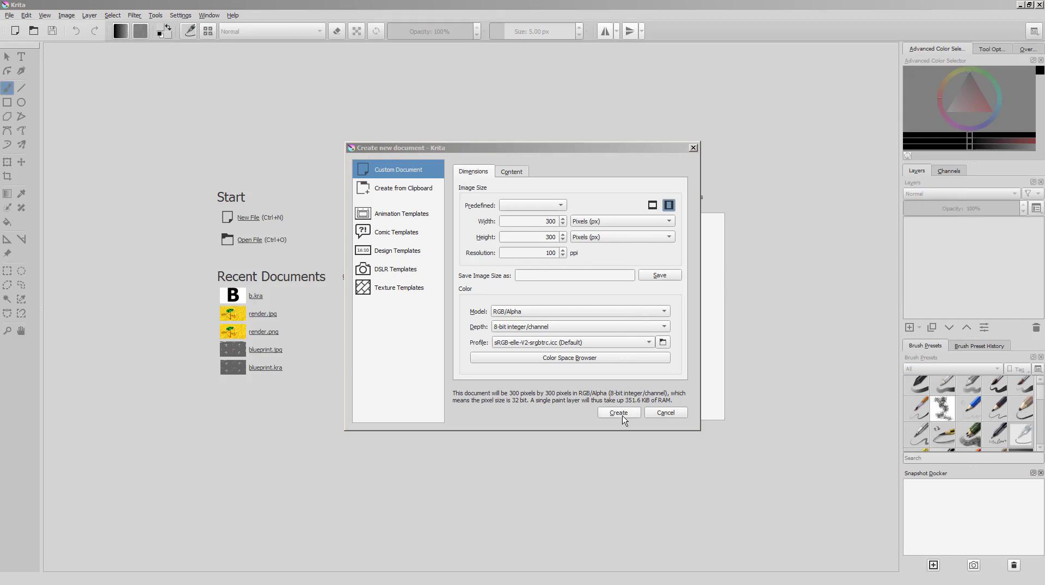
Step: Create a blank 300 × 300 px document in Krita
{"action": "left_click", "coordinate": [536, 222]}
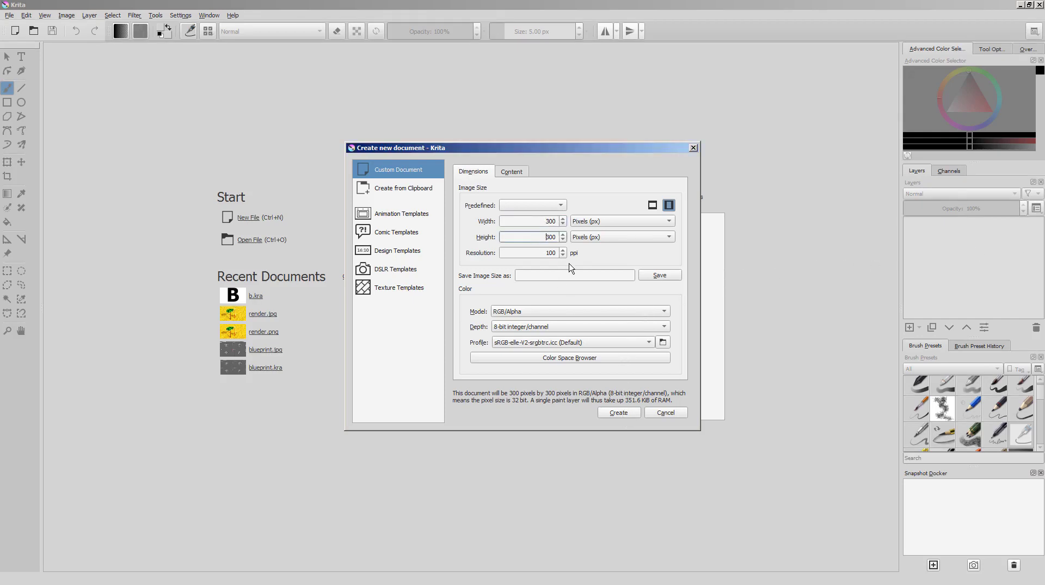
{"action": "left_click", "coordinate": [619, 414]}
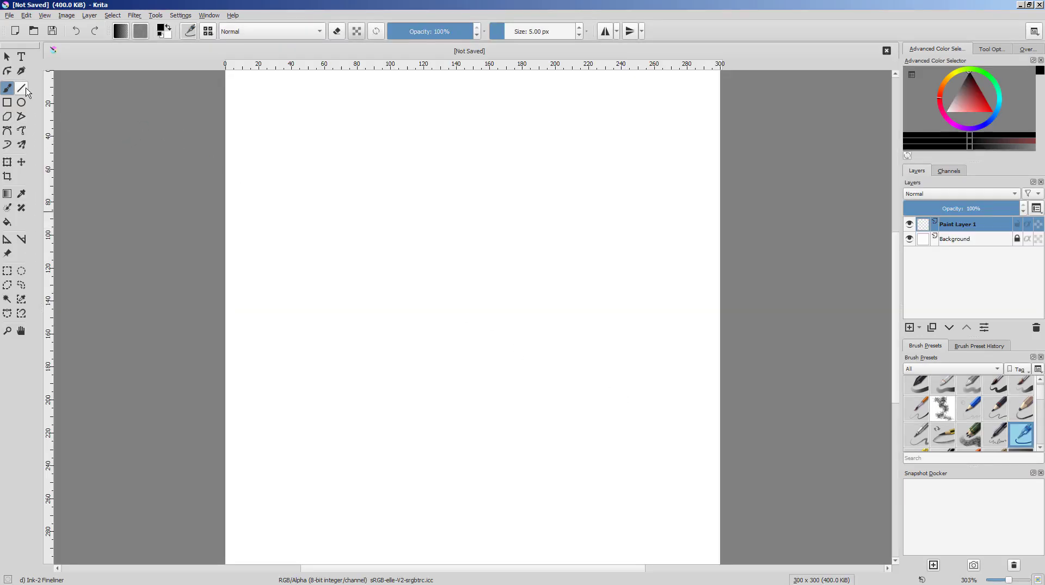
Step: Draw a canvas-wide text box and set a large size in the MS Shell Dlg 2 font
{"action": "left_click", "coordinate": [23, 61]}
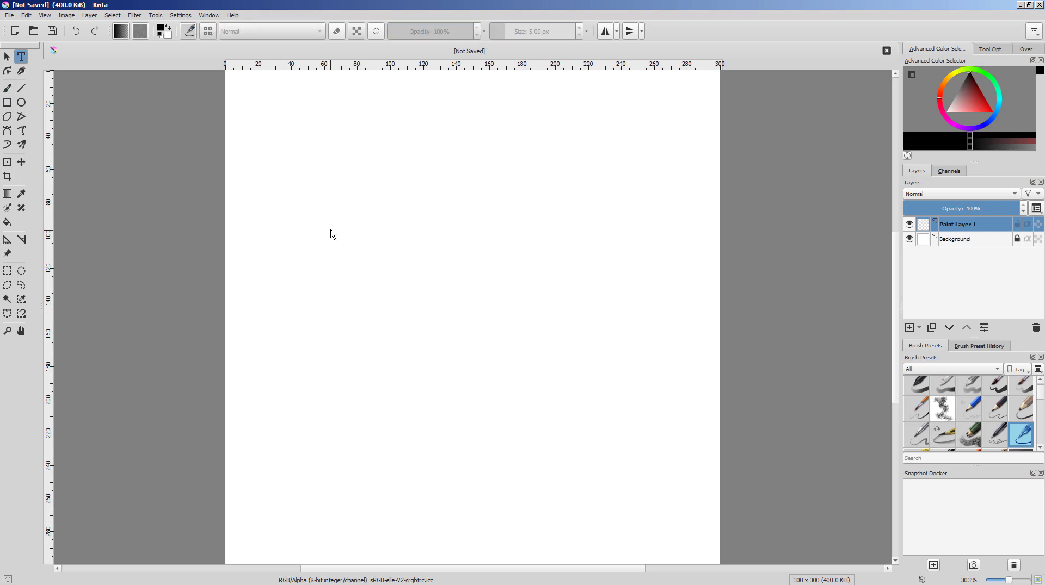
{"action": "left_click_drag", "start_coordinate": [283, 152], "coordinate": [665, 512]}
{"action": "left_click", "coordinate": [238, 145]}
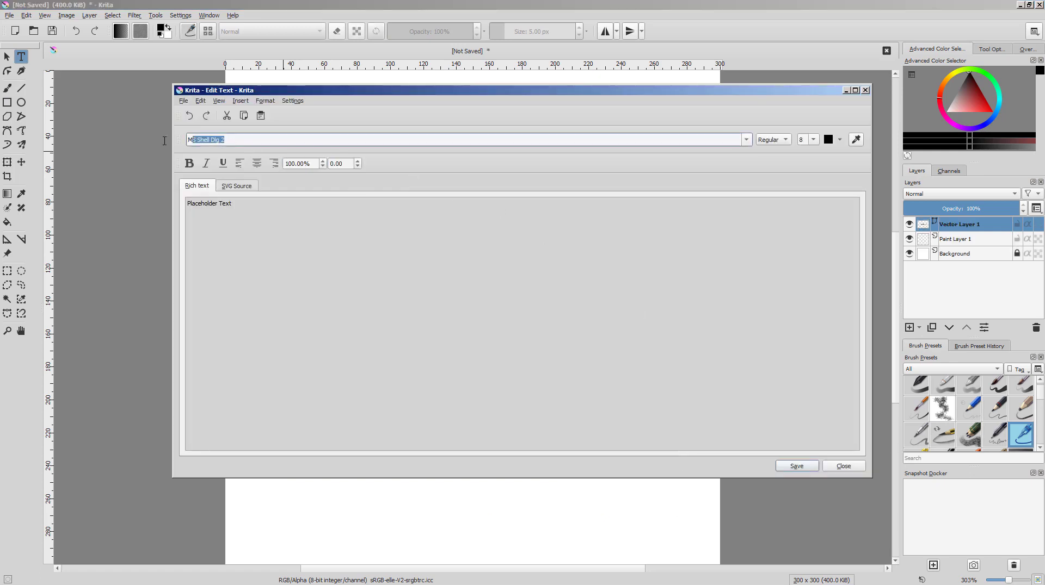
{"action": "type", "text": "R"}
{"action": "left_click", "coordinate": [803, 140]}
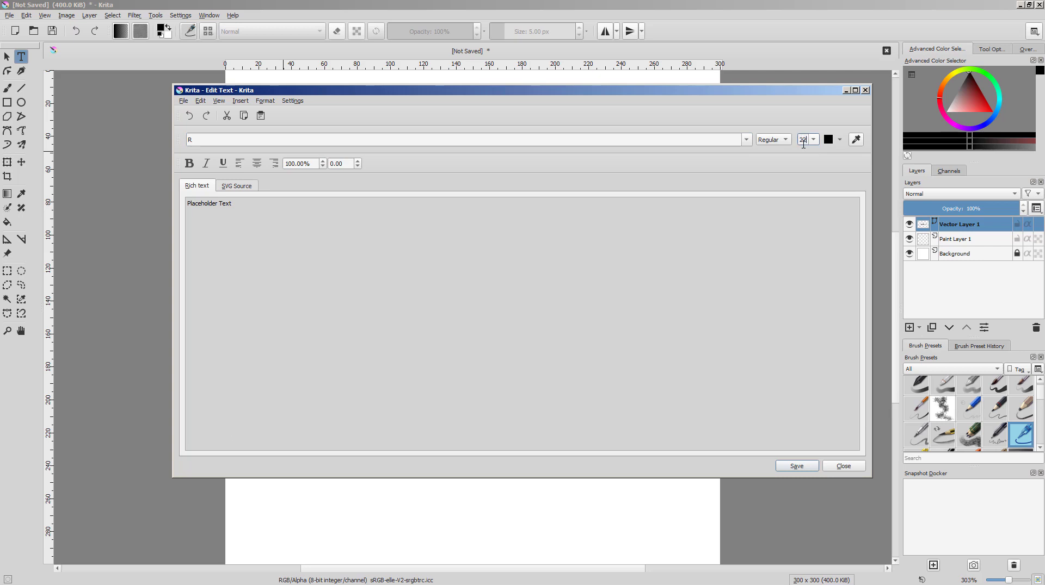
{"action": "type", "text": "8"}
{"action": "left_click", "coordinate": [746, 140]}
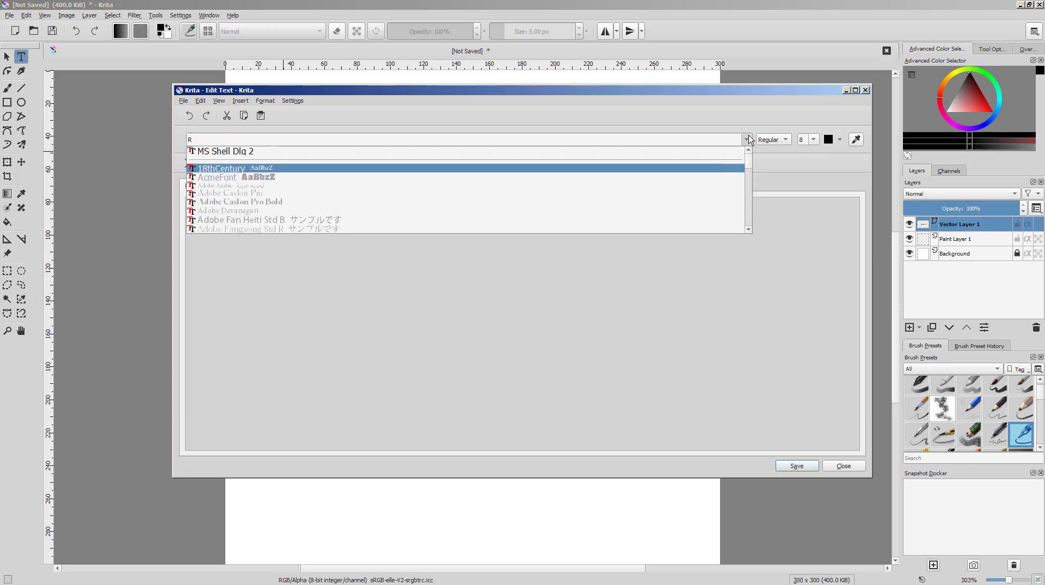
{"action": "left_click", "coordinate": [722, 164]}
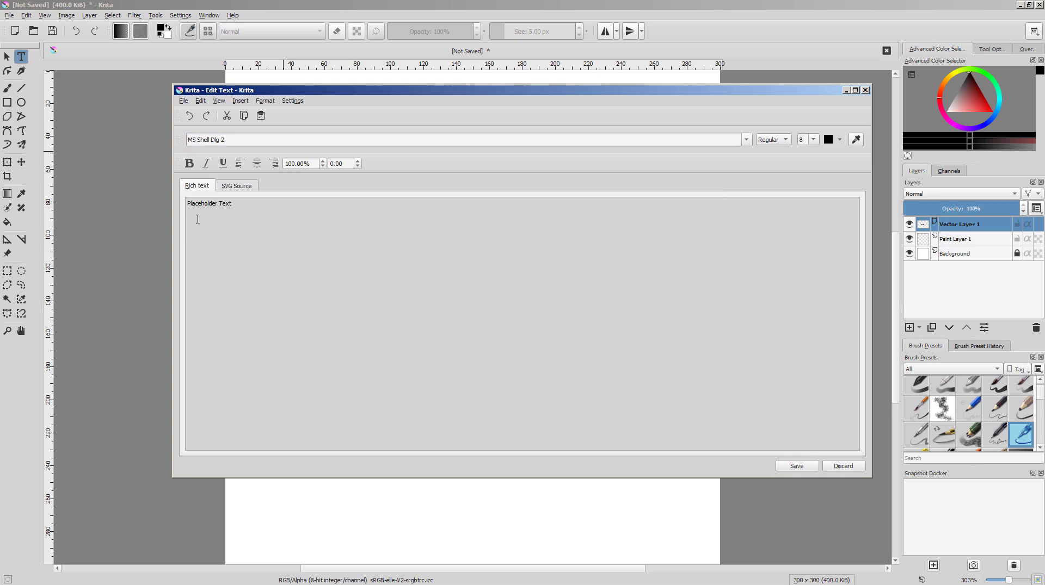
Step: Replace the placeholder with a bold letter R and apply it to the canvas
{"action": "key", "text": "ctrl+shift+Left"}
{"action": "key", "text": "ctrl+shift+Left"}
{"action": "type", "text": "R"}
{"action": "type", "text": "155"}
{"action": "key", "text": "Return"}
{"action": "left_click", "coordinate": [189, 164]}
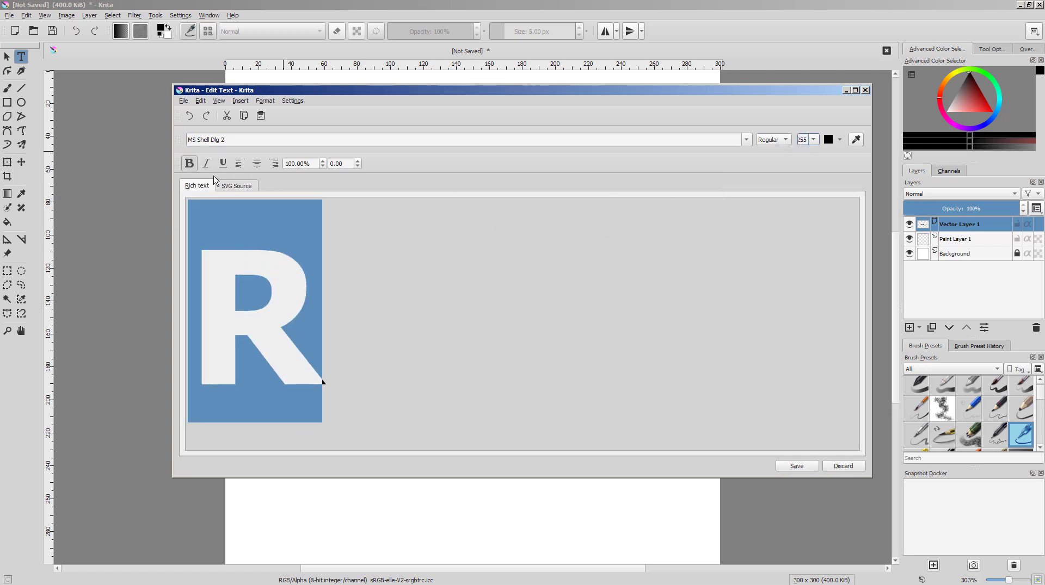
{"action": "left_click", "coordinate": [806, 468]}
{"action": "left_click", "coordinate": [850, 469]}
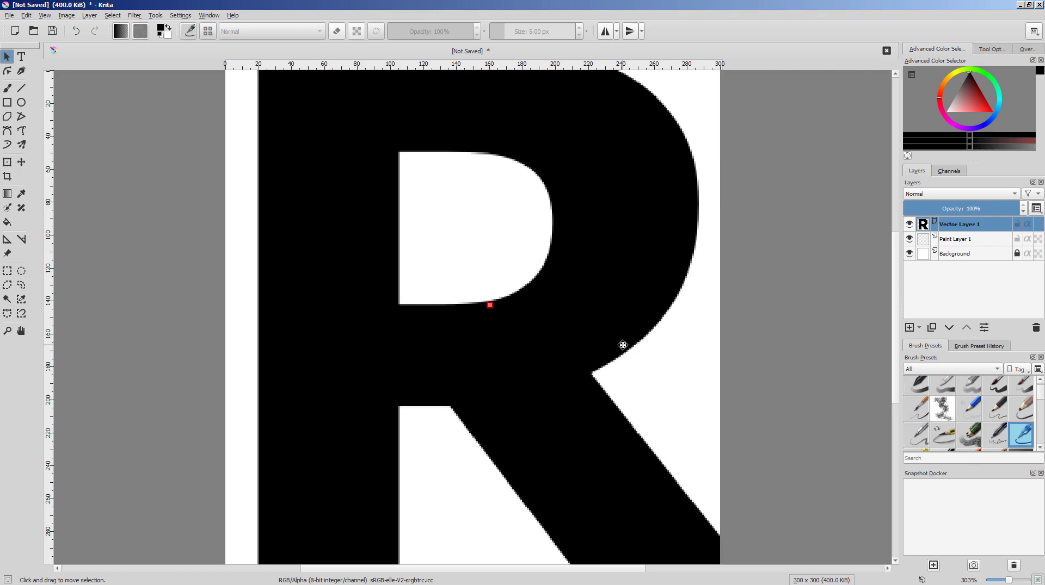
Step: Resize the R text to font size 200 and nudge it left inside the canvas
{"action": "scroll", "coordinate": [623, 345], "scroll_direction": "down", "scroll_amount": 1}
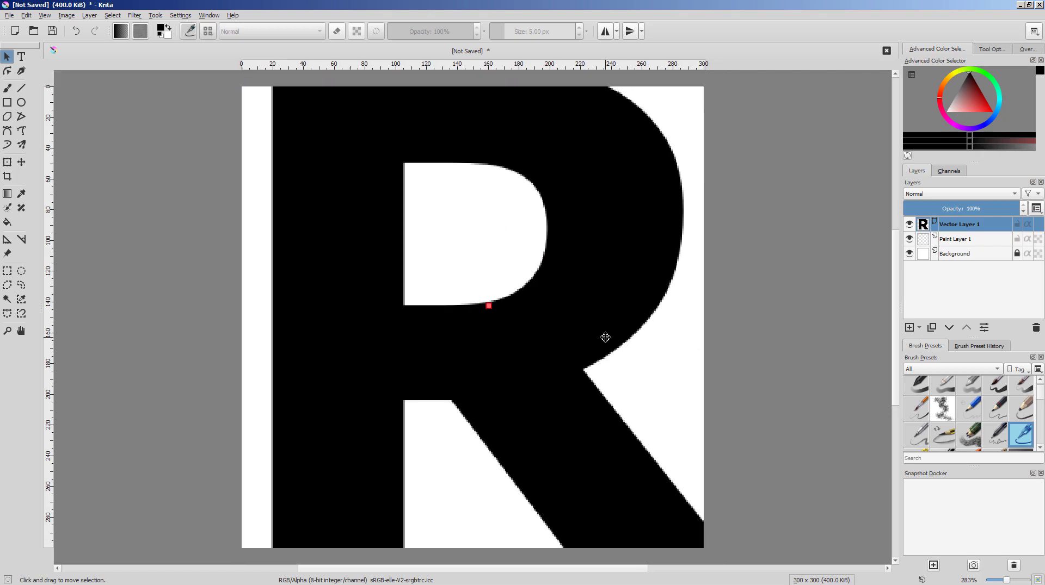
{"action": "key", "text": "t"}
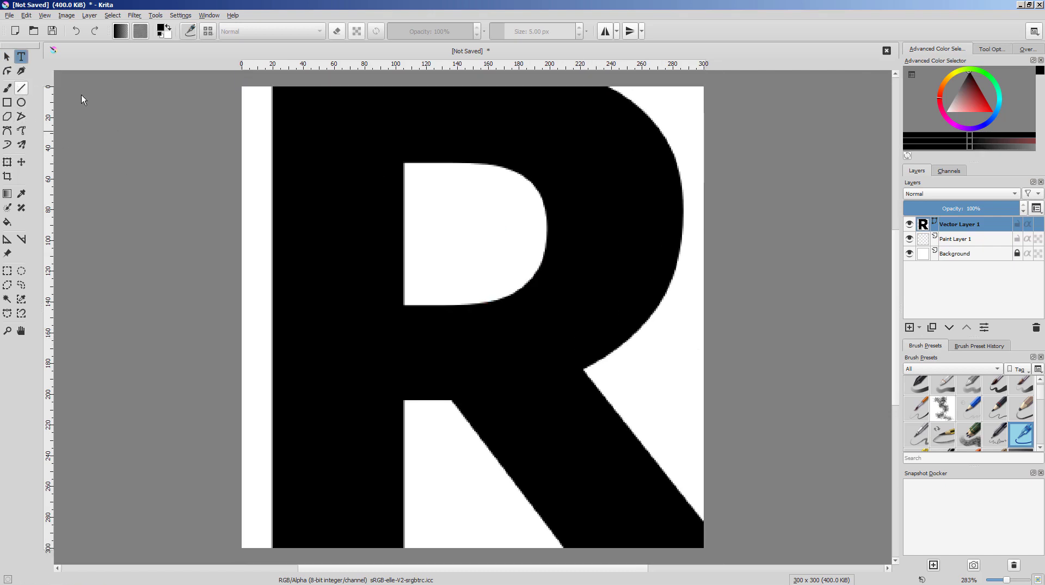
{"action": "double_click", "coordinate": [296, 165]}
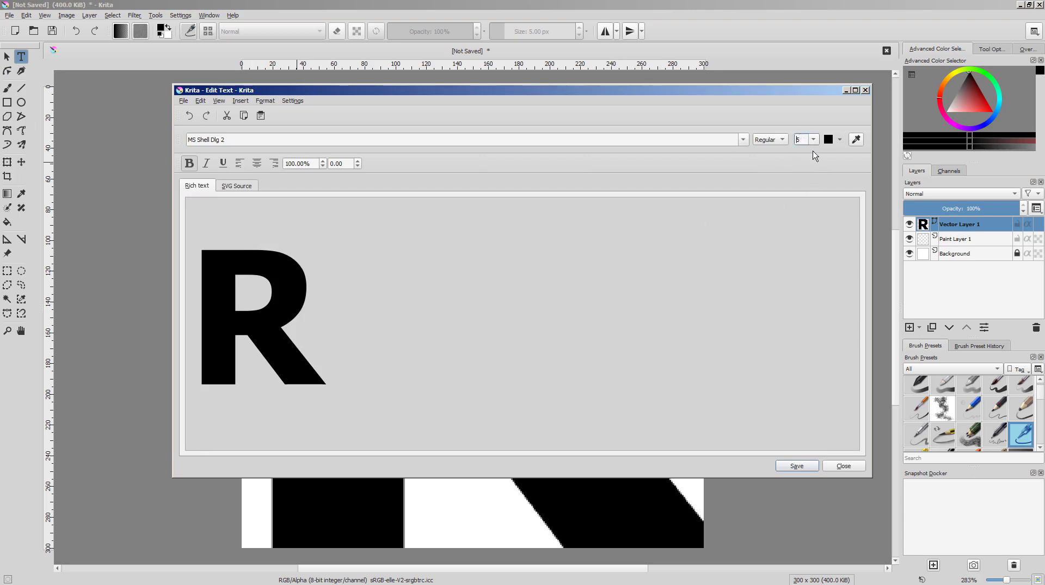
{"action": "type", "text": "200"}
{"action": "key", "text": "Return"}
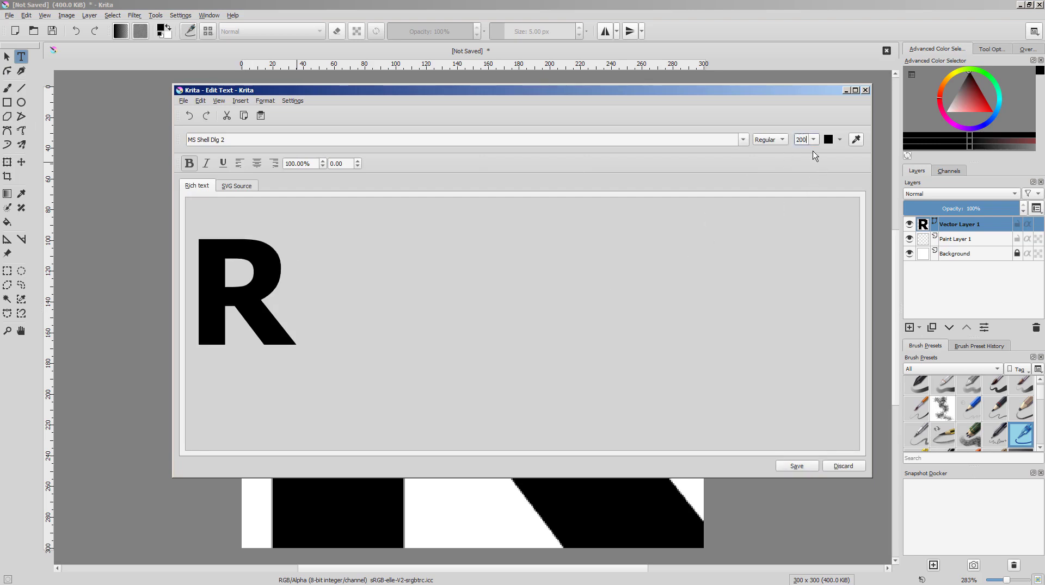
{"action": "left_click", "coordinate": [795, 465]}
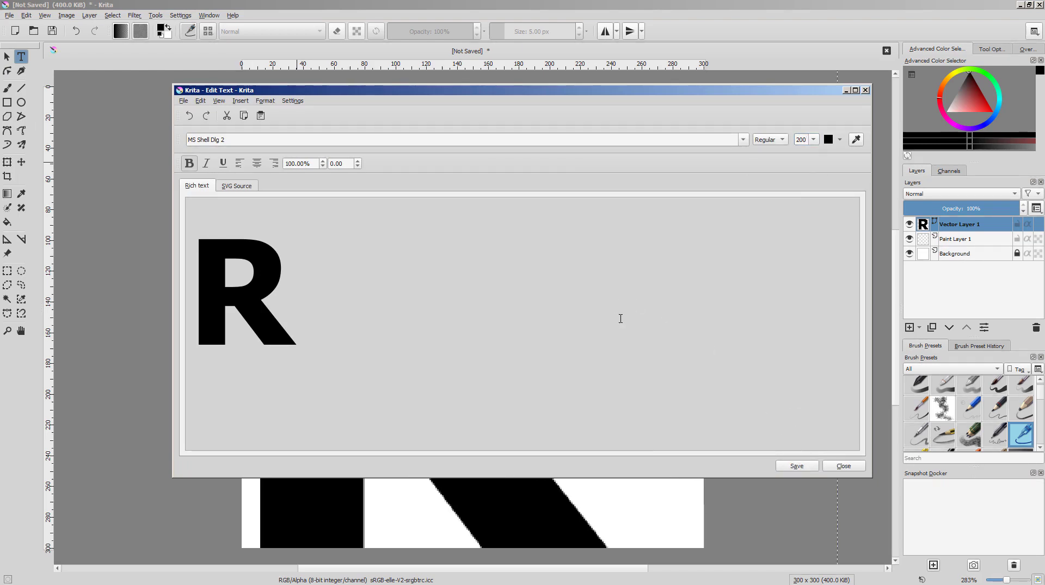
{"action": "left_click", "coordinate": [842, 467]}
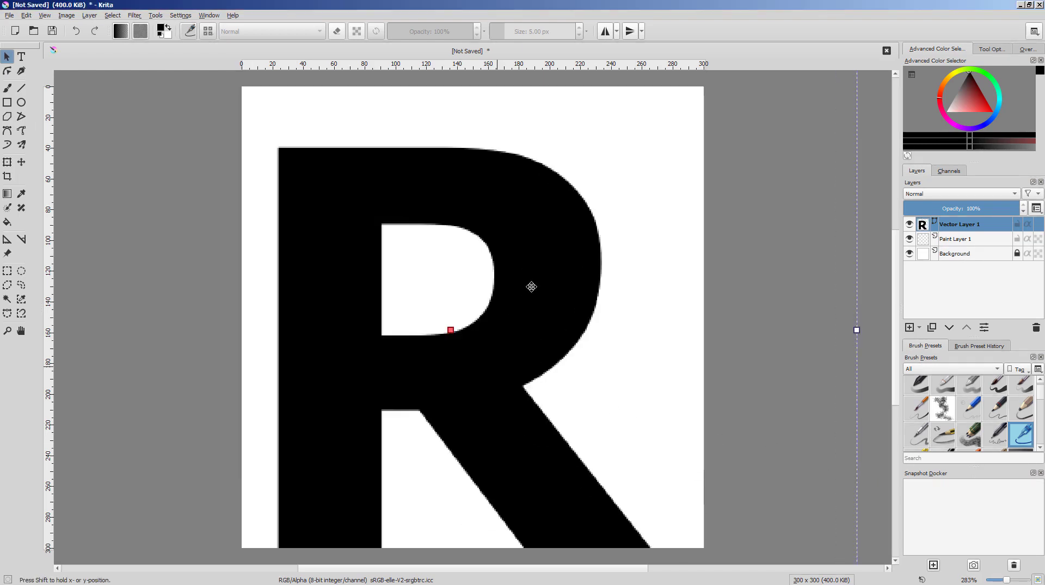
{"action": "left_click_drag", "start_coordinate": [526, 299], "coordinate": [517, 300]}
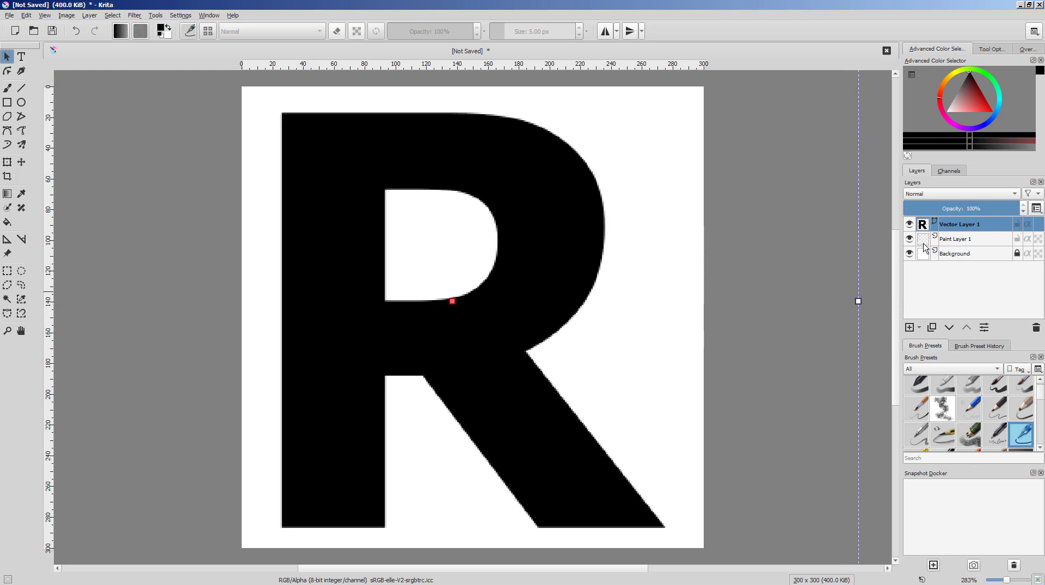
Step: Fill Paint Layer 1 solid red behind the R
{"action": "left_click", "coordinate": [923, 248]}
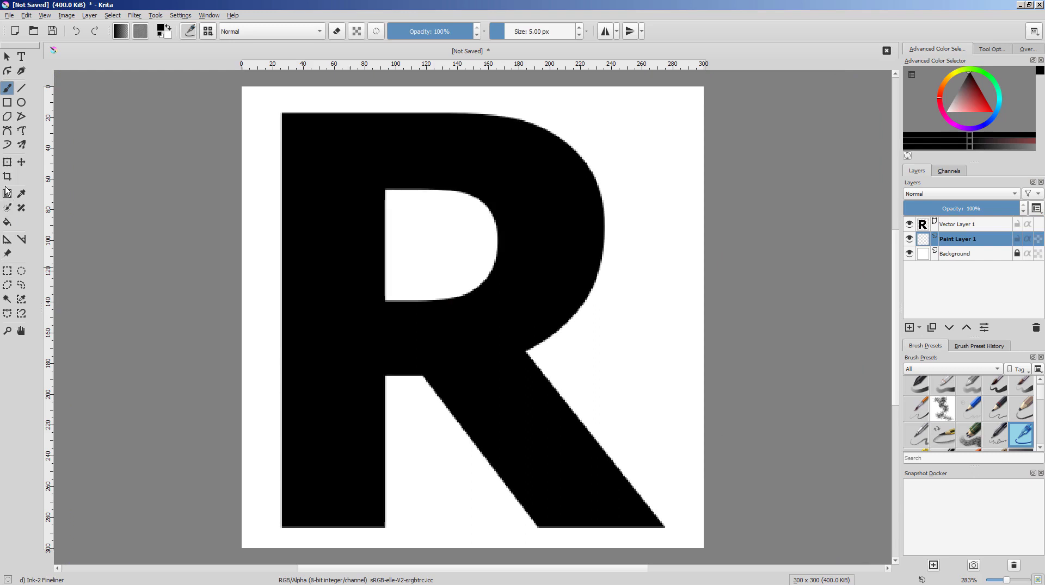
{"action": "left_click", "coordinate": [7, 222]}
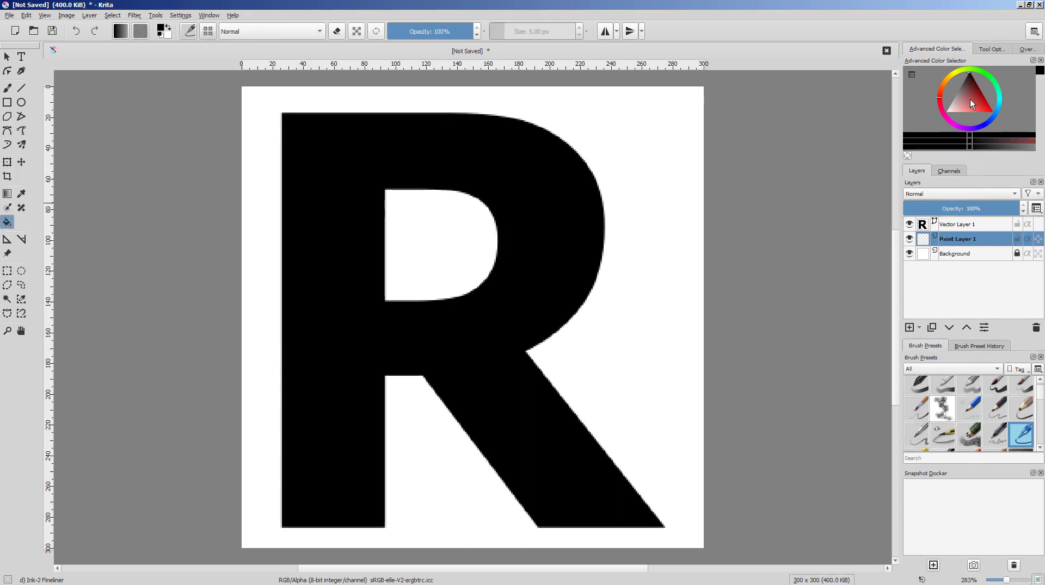
{"action": "left_click_drag", "start_coordinate": [971, 103], "coordinate": [991, 112]}
{"action": "left_click", "coordinate": [661, 207]}
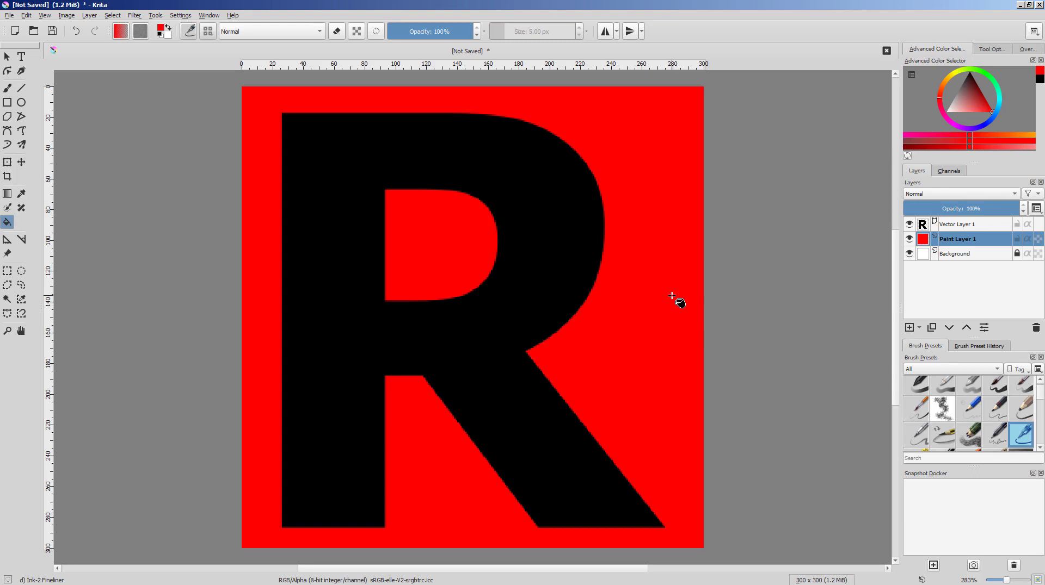
Step: Save the image as R.png in PNG format
{"action": "key", "text": "ctrl+s"}
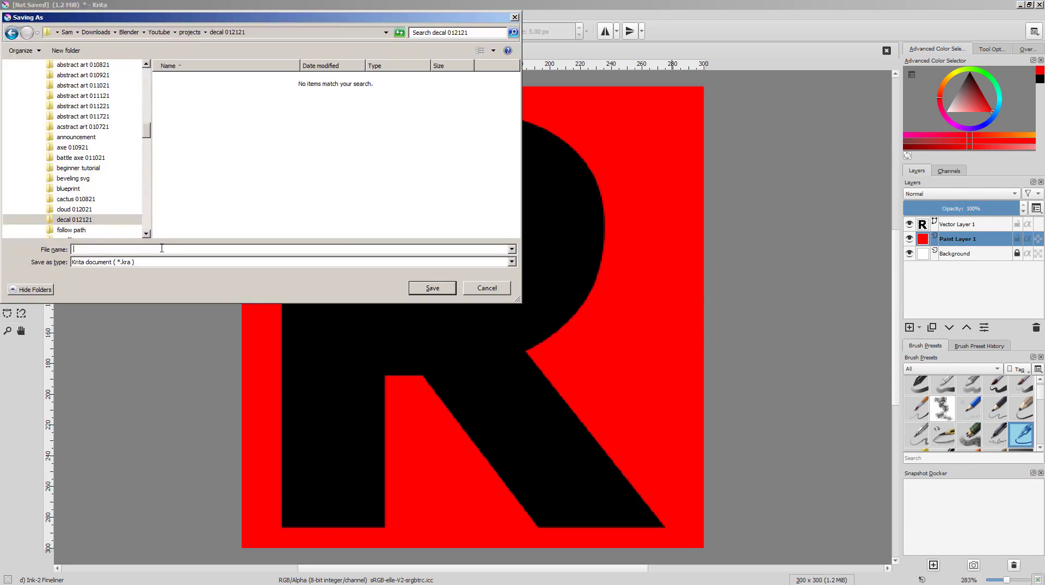
{"action": "type", "text": "R"}
{"action": "left_click", "coordinate": [220, 262]}
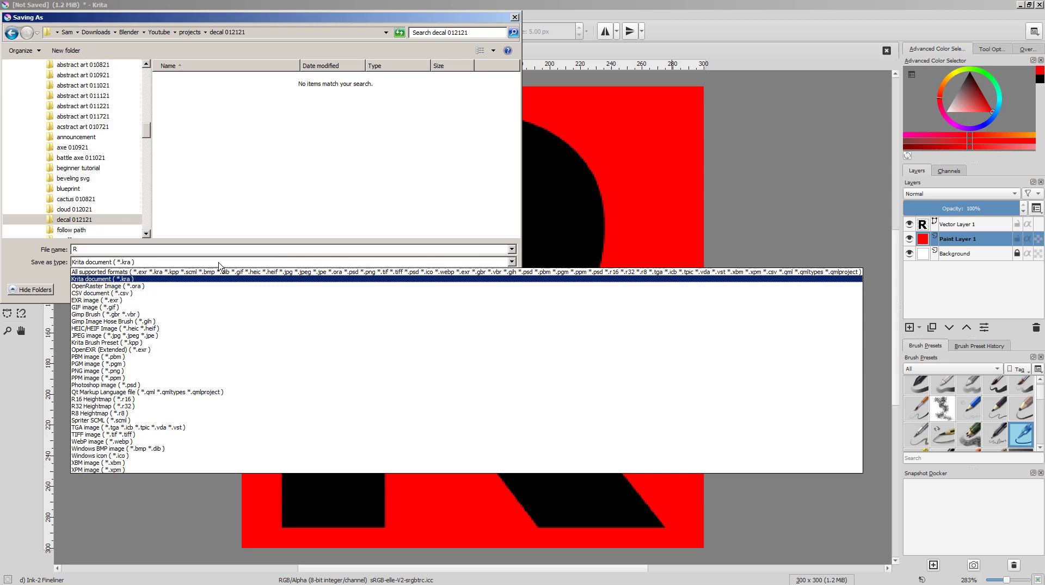
{"action": "left_click", "coordinate": [156, 372]}
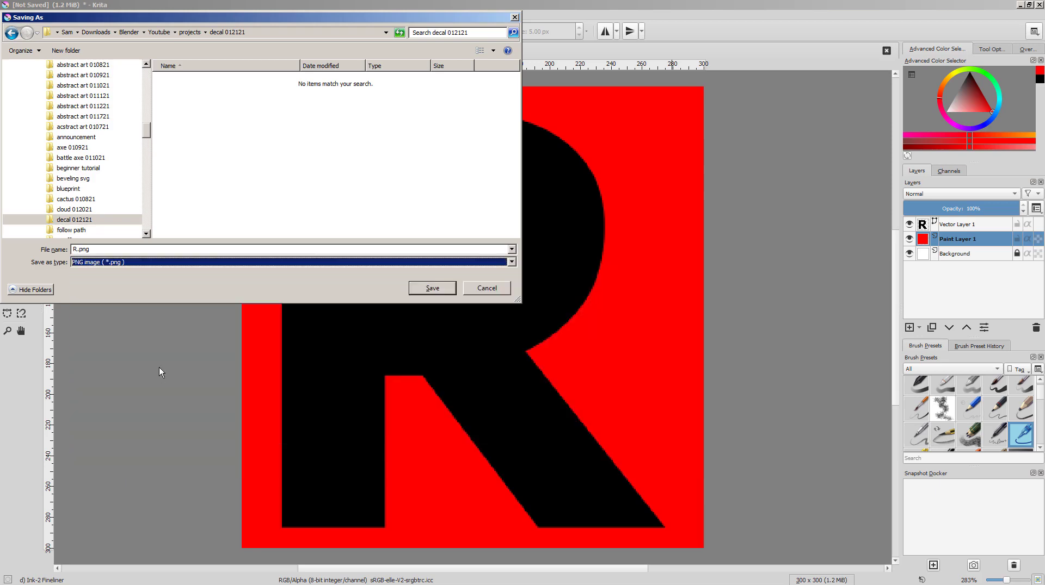
{"action": "left_click", "coordinate": [442, 288]}
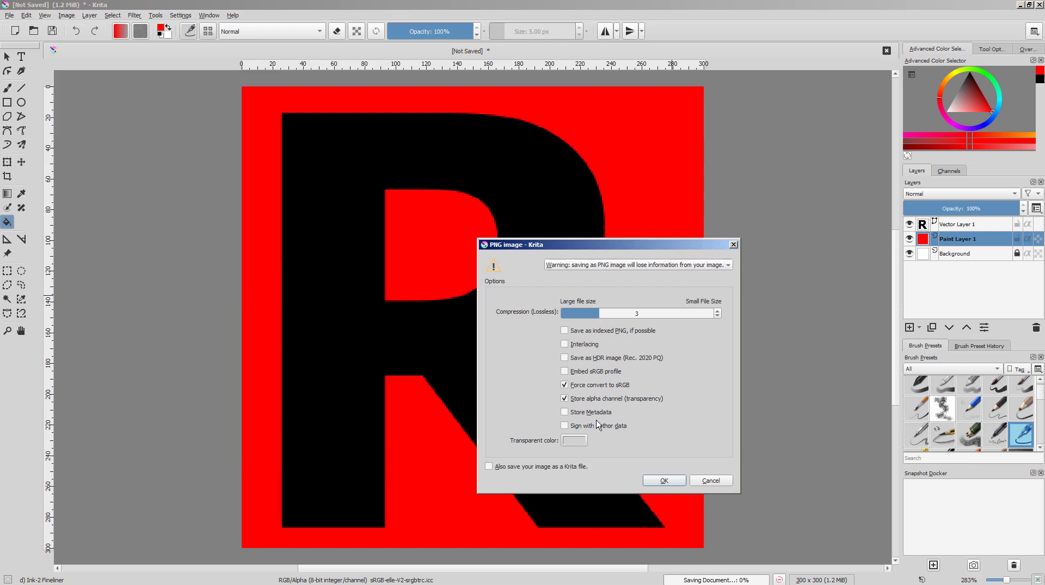
{"action": "left_click", "coordinate": [665, 482]}
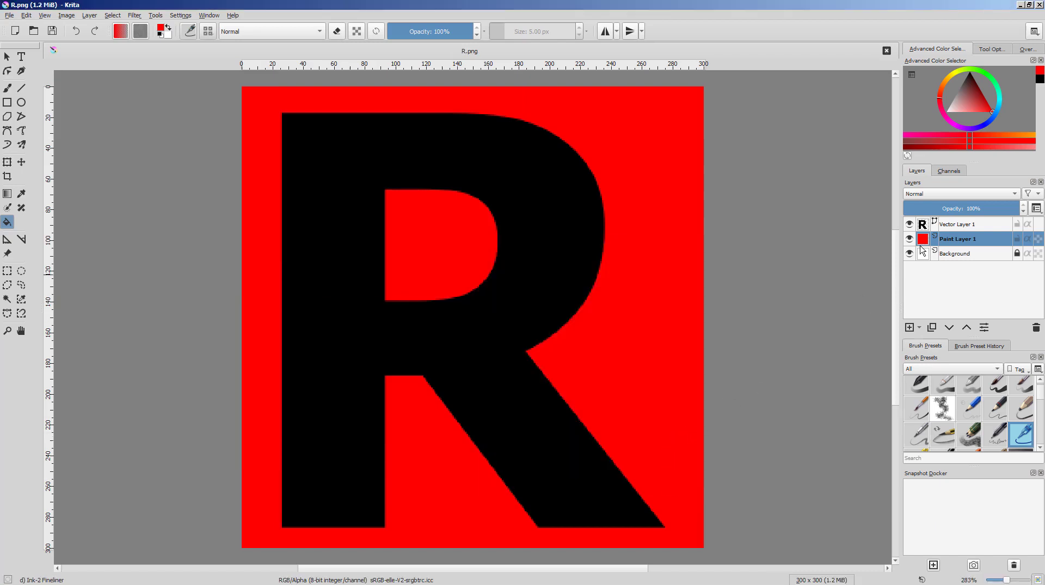
{"action": "mouse_move", "coordinate": [955, 224]}
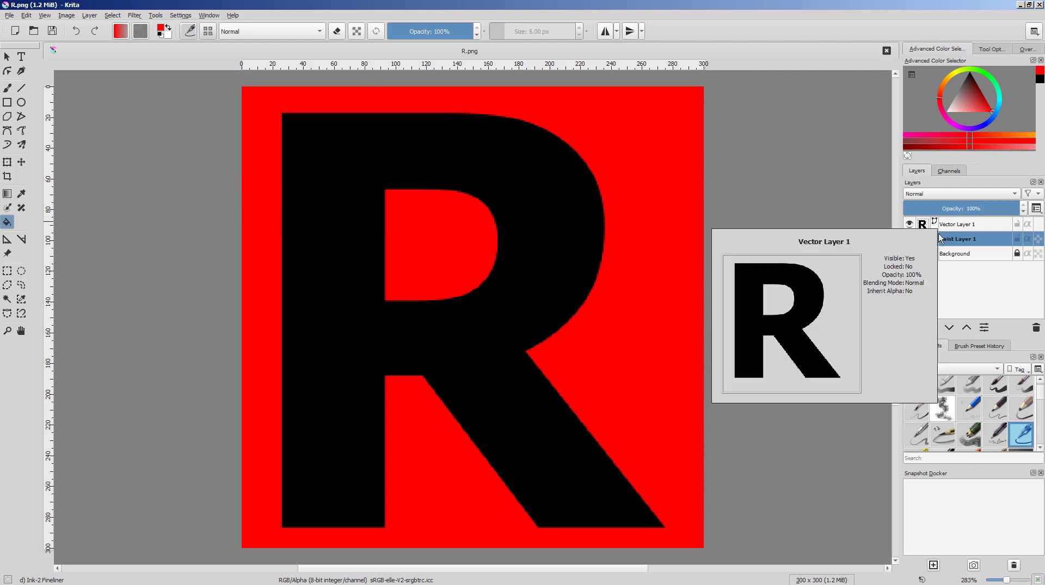
Step: Delete the red layer, hide the white background, and change the letter R to G
{"action": "left_click", "coordinate": [1036, 328]}
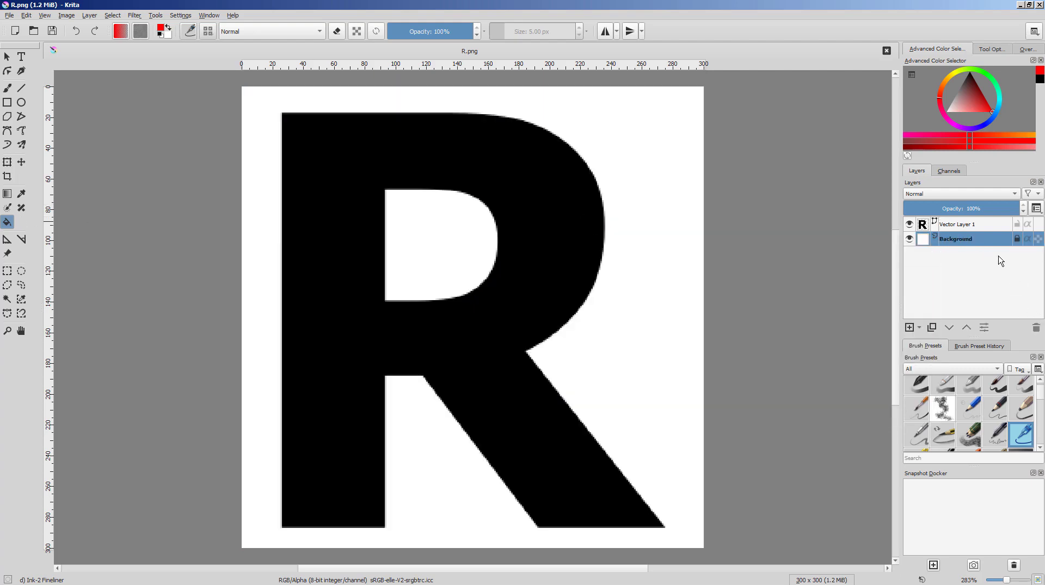
{"action": "left_click", "coordinate": [962, 225]}
{"action": "left_click", "coordinate": [909, 238]}
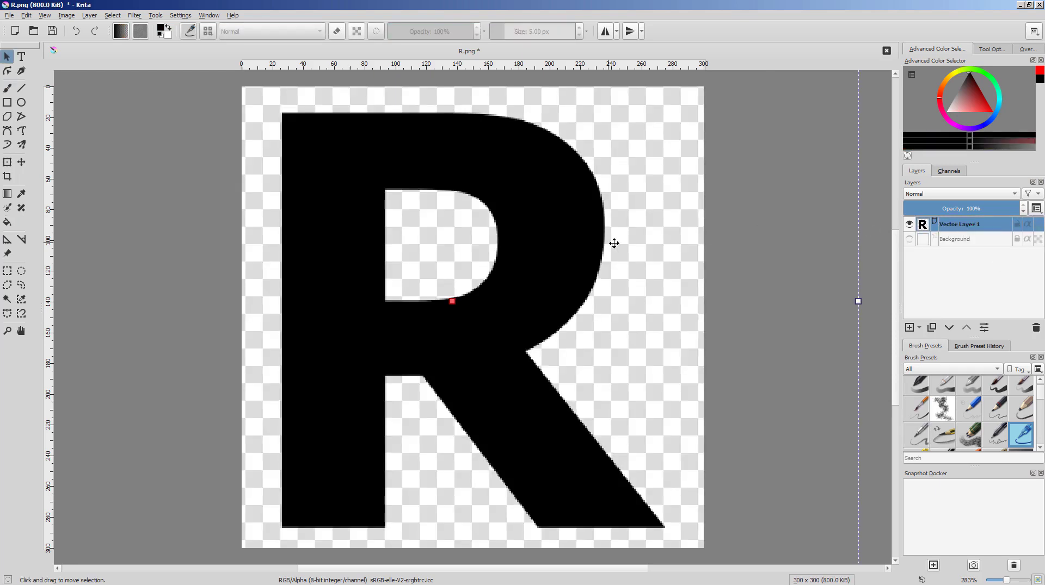
{"action": "left_click", "coordinate": [21, 56]}
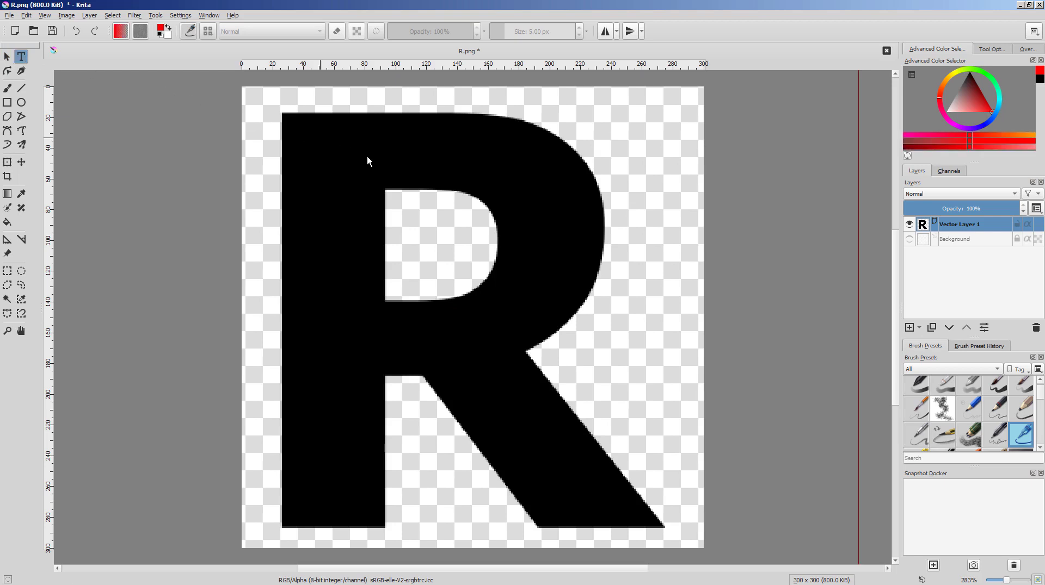
{"action": "left_click", "coordinate": [342, 181]}
{"action": "left_click_drag", "start_coordinate": [313, 260], "coordinate": [175, 264]}
{"action": "type", "text": "G"}
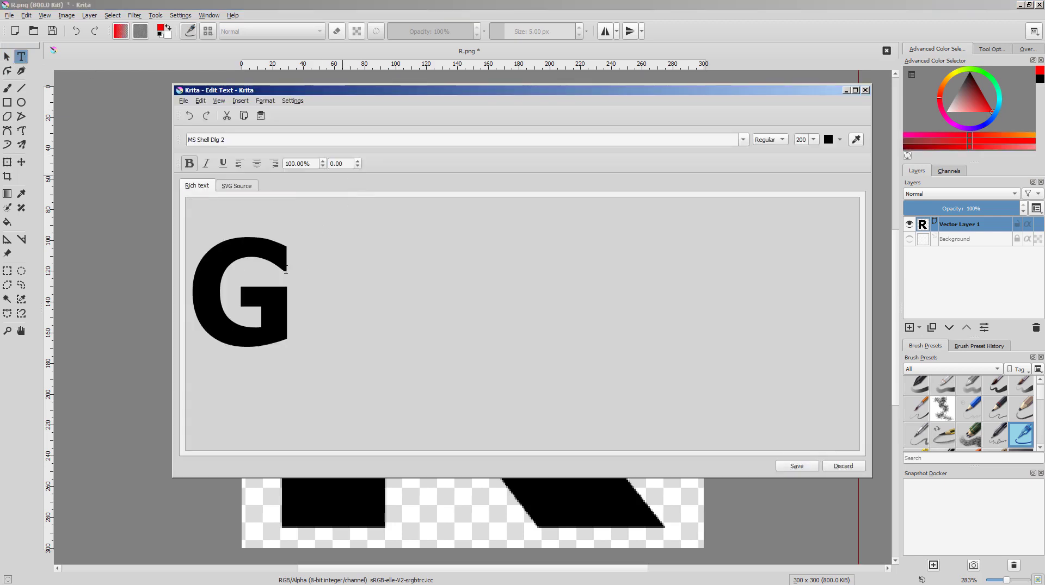
{"action": "left_click", "coordinate": [801, 467]}
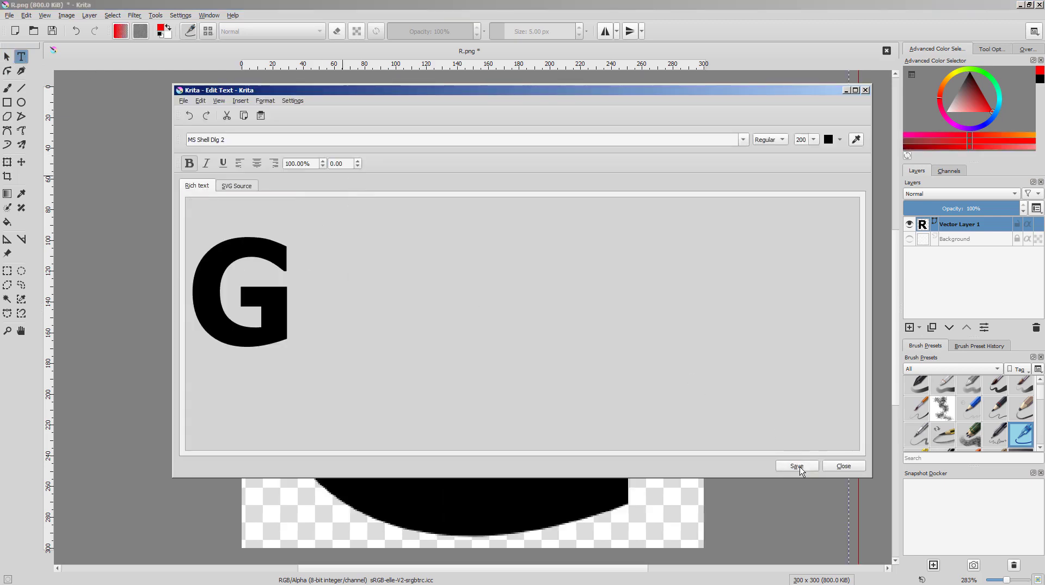
{"action": "left_click", "coordinate": [829, 466]}
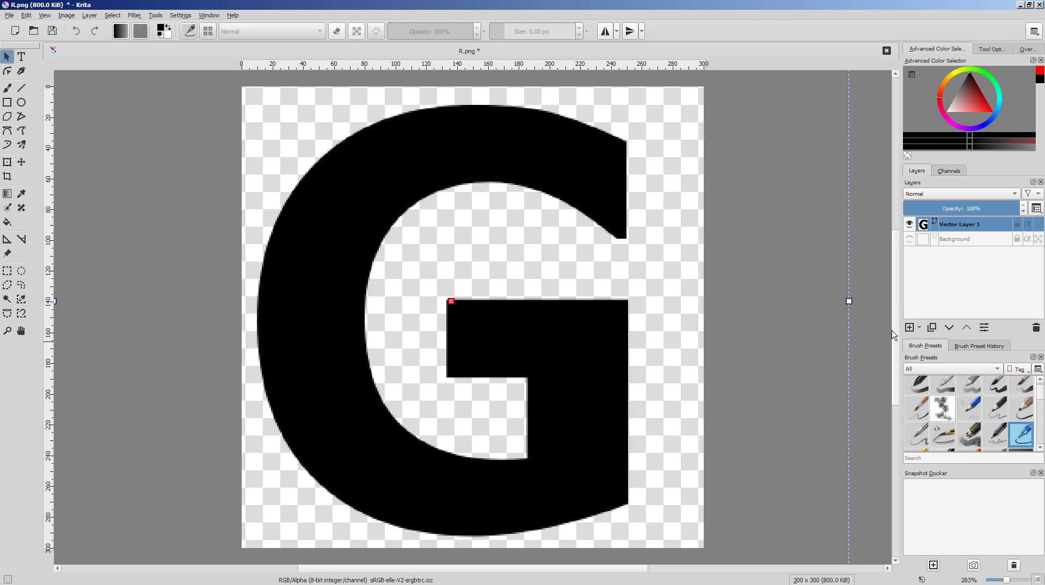
Step: Save the image as G.png
{"action": "key", "text": "ctrl+shift+s"}
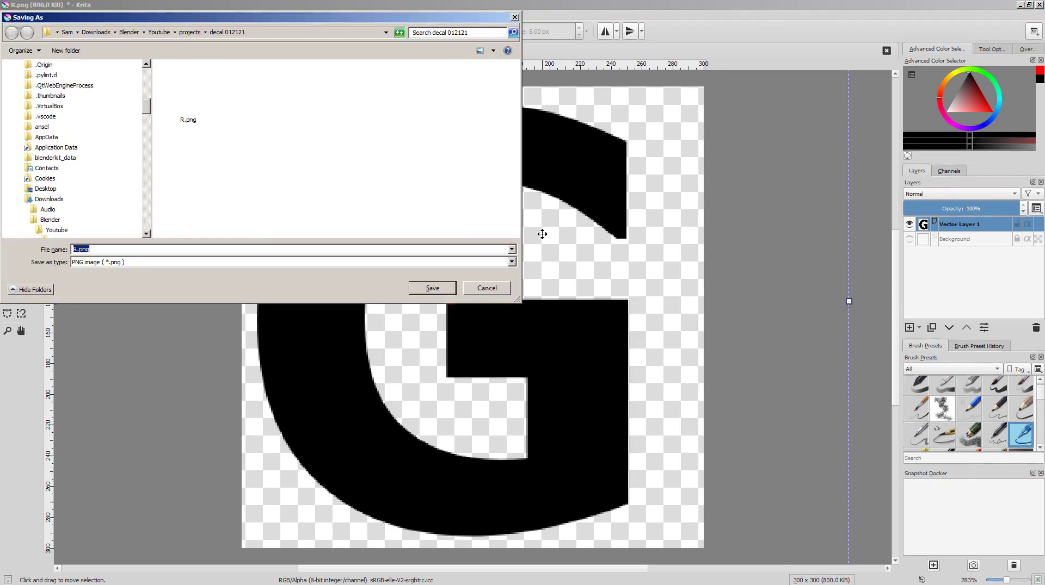
{"action": "left_click", "coordinate": [433, 288]}
{"action": "left_click", "coordinate": [665, 463]}
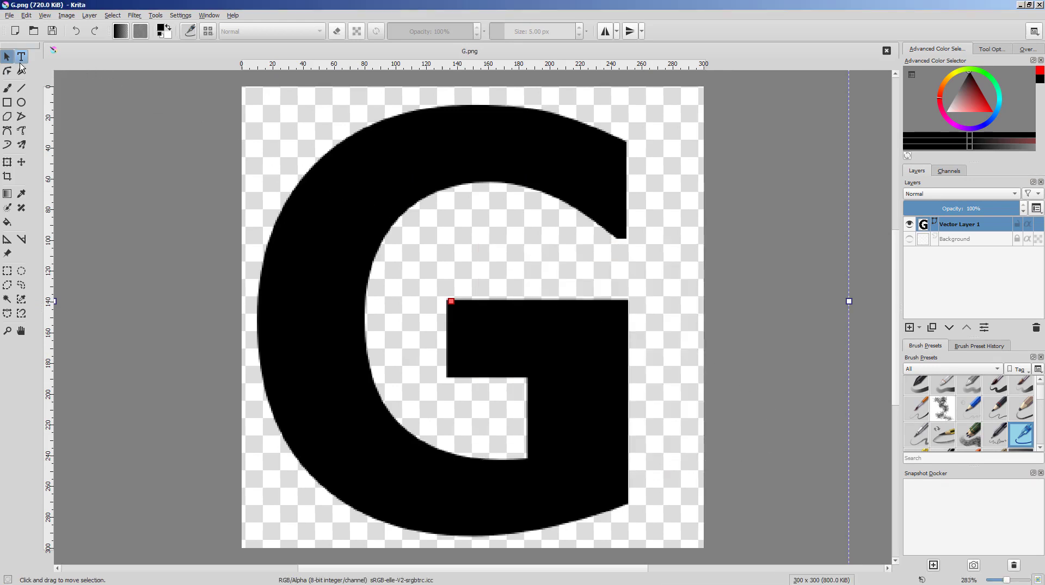
Step: Change the text letter from G to B
{"action": "left_click", "coordinate": [20, 57]}
{"action": "double_click", "coordinate": [443, 276]}
{"action": "left_click", "coordinate": [296, 289]}
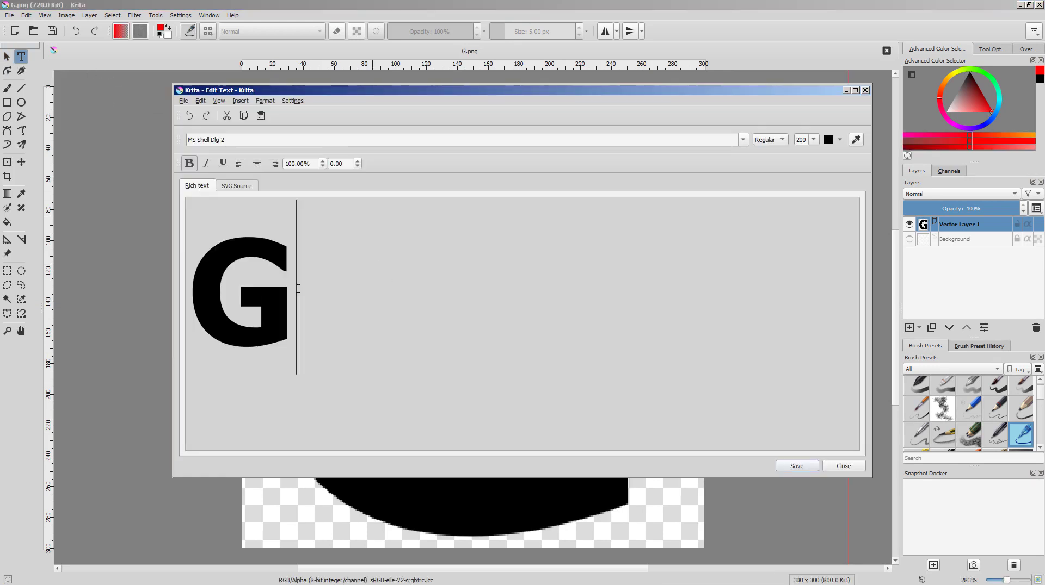
{"action": "key", "text": "BackSpace"}
{"action": "type", "text": "B"}
{"action": "left_click", "coordinate": [796, 466]}
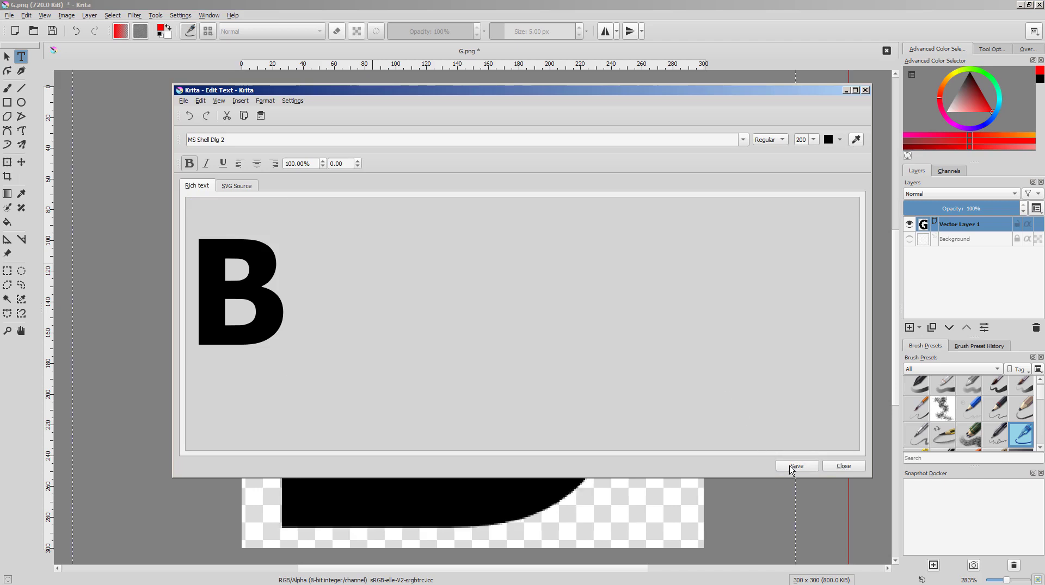
{"action": "left_click", "coordinate": [838, 467]}
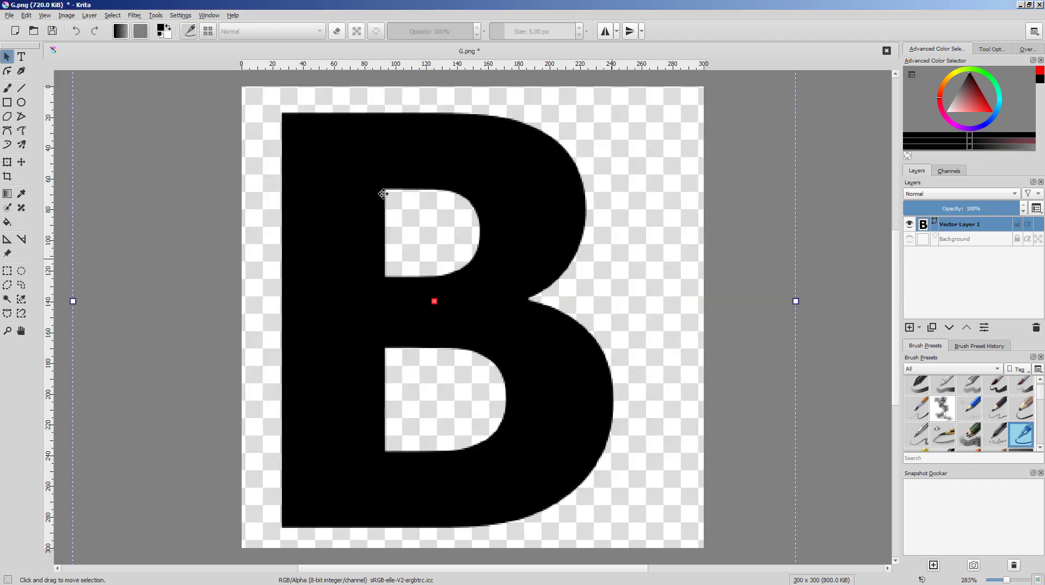
Step: Save the image as B.png with the default PNG options
{"action": "key", "text": "ctrl+shift+s"}
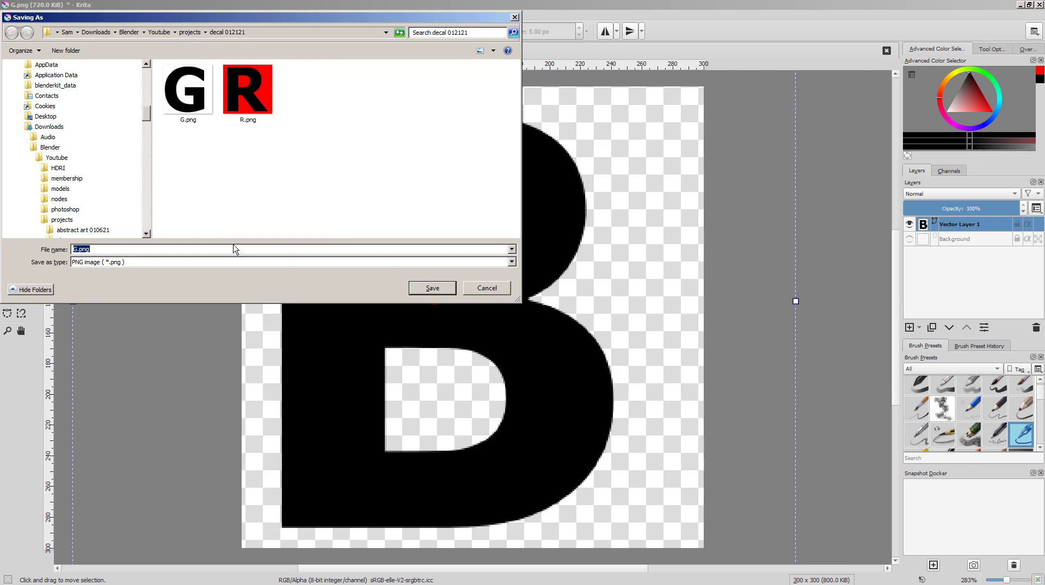
{"action": "type", "text": "B"}
{"action": "left_click", "coordinate": [397, 294]}
{"action": "left_click", "coordinate": [432, 292]}
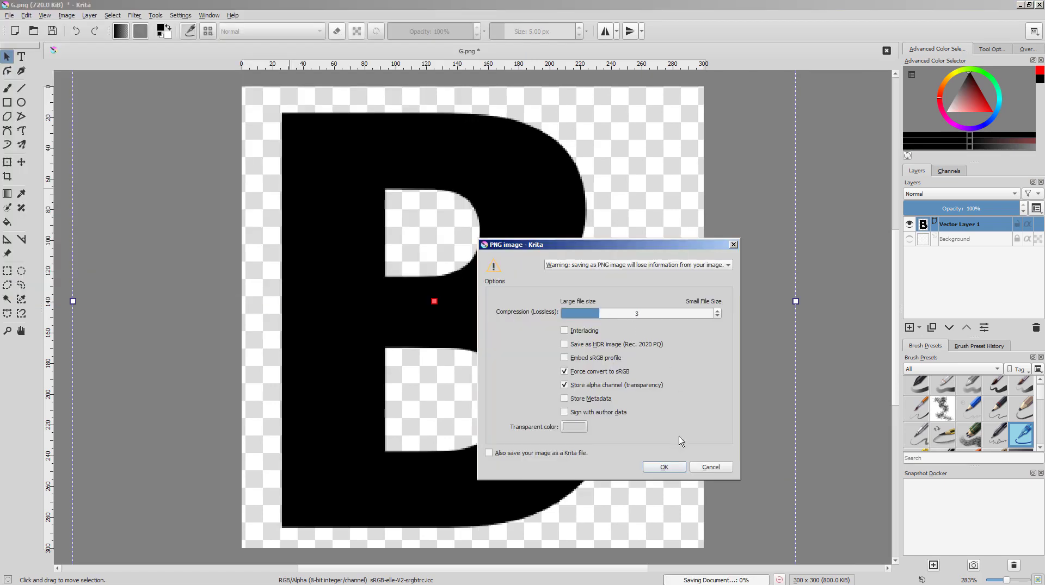
{"action": "left_click", "coordinate": [664, 467]}
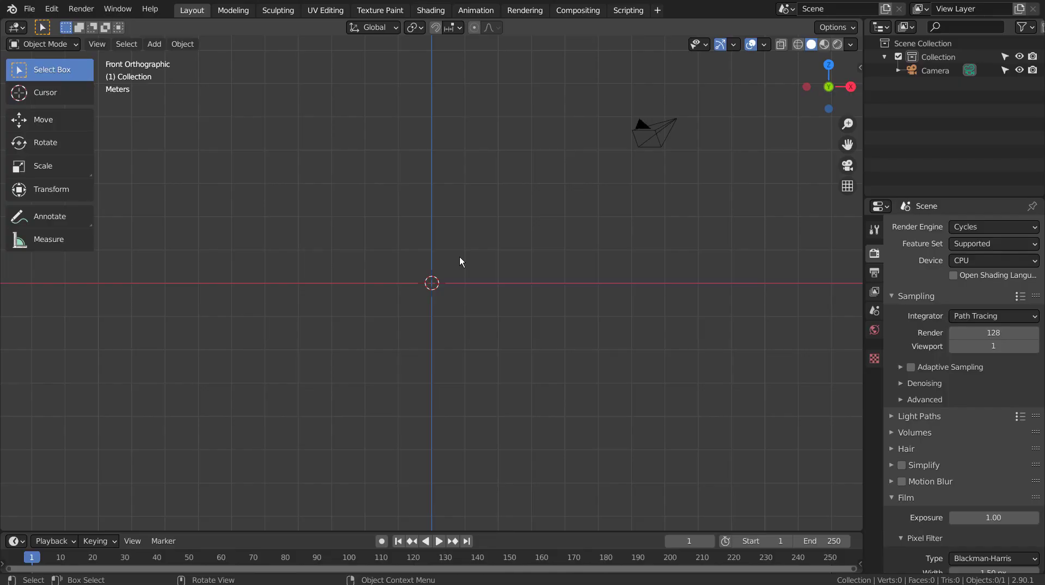
Step: Add a UV sphere, subdivide it and shade it smooth
{"action": "key", "text": "shift+a"}
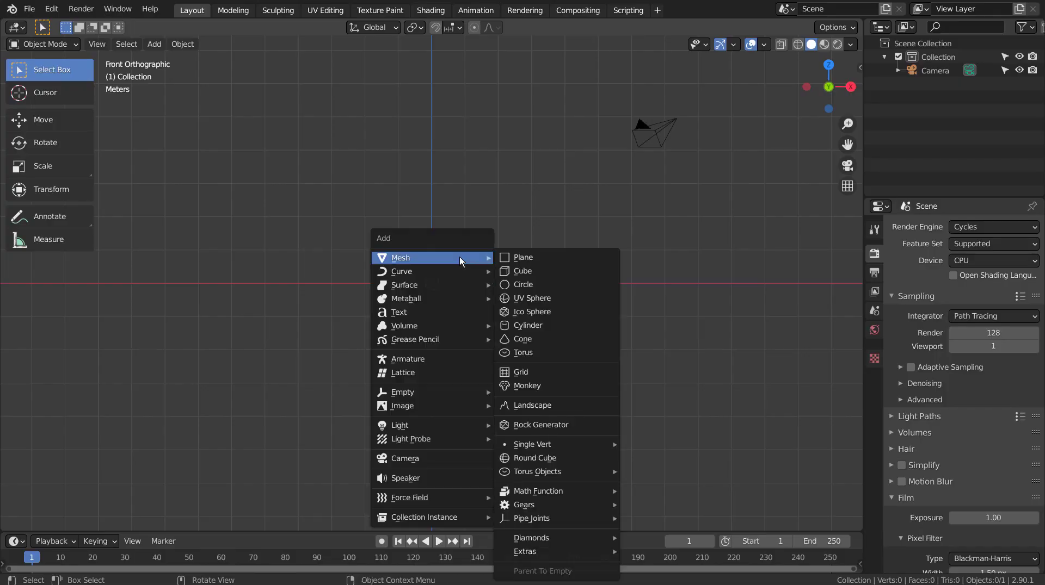
{"action": "left_click", "coordinate": [540, 298]}
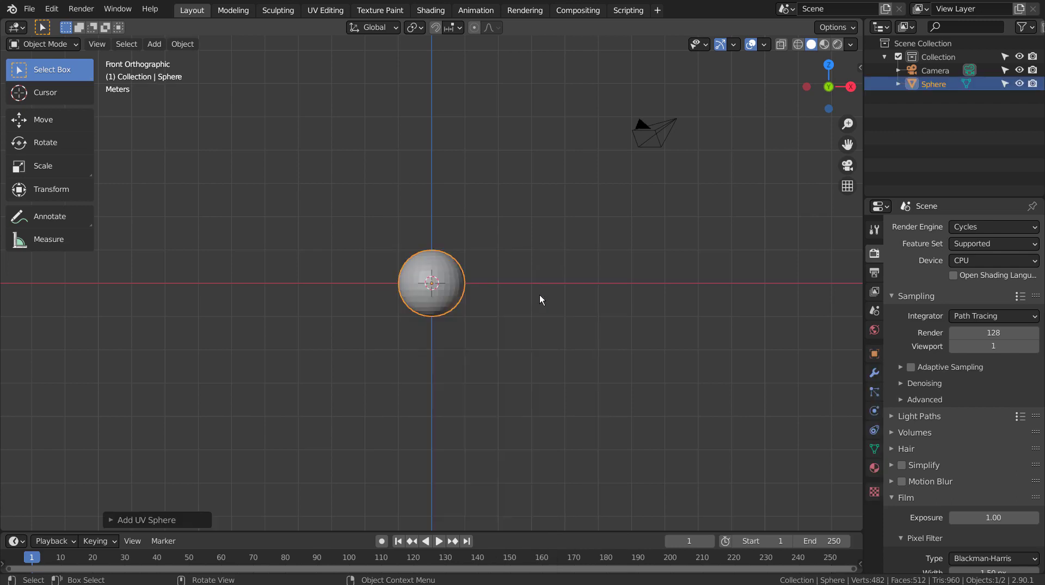
{"action": "key", "text": "ctrl+3"}
{"action": "scroll", "coordinate": [473, 307], "scroll_direction": "up", "scroll_amount": 1}
{"action": "scroll", "coordinate": [436, 273], "scroll_direction": "up", "scroll_amount": 4}
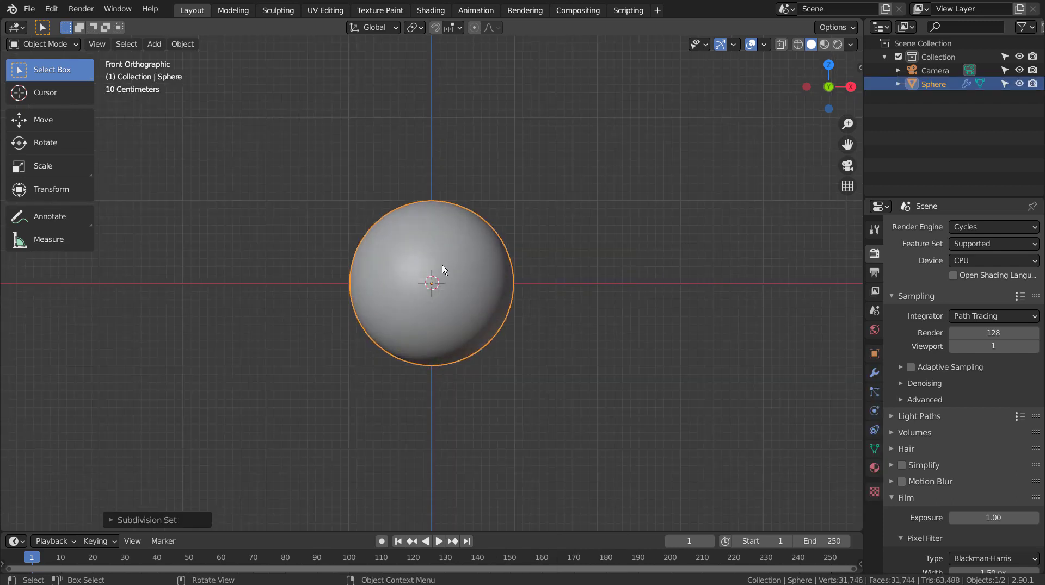
{"action": "right_click", "coordinate": [443, 269]}
{"action": "left_click", "coordinate": [444, 269]}
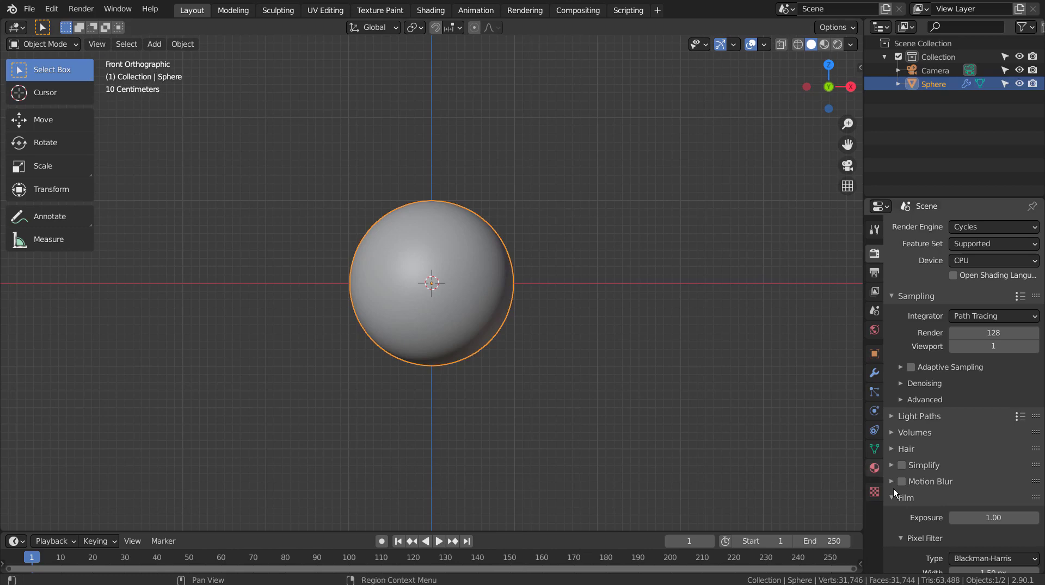
Step: Give the sphere a new white, highly metallic, low-roughness material, viewed in Material Preview
{"action": "left_click", "coordinate": [874, 468]}
{"action": "left_click", "coordinate": [958, 272]}
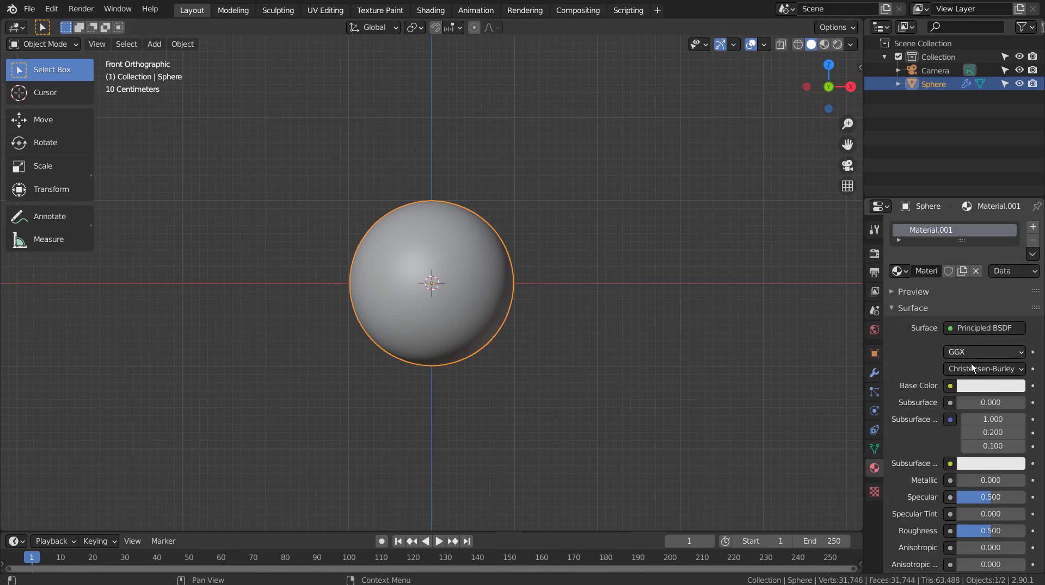
{"action": "left_click", "coordinate": [972, 387]}
{"action": "left_click_drag", "start_coordinate": [1014, 247], "coordinate": [1014, 196]}
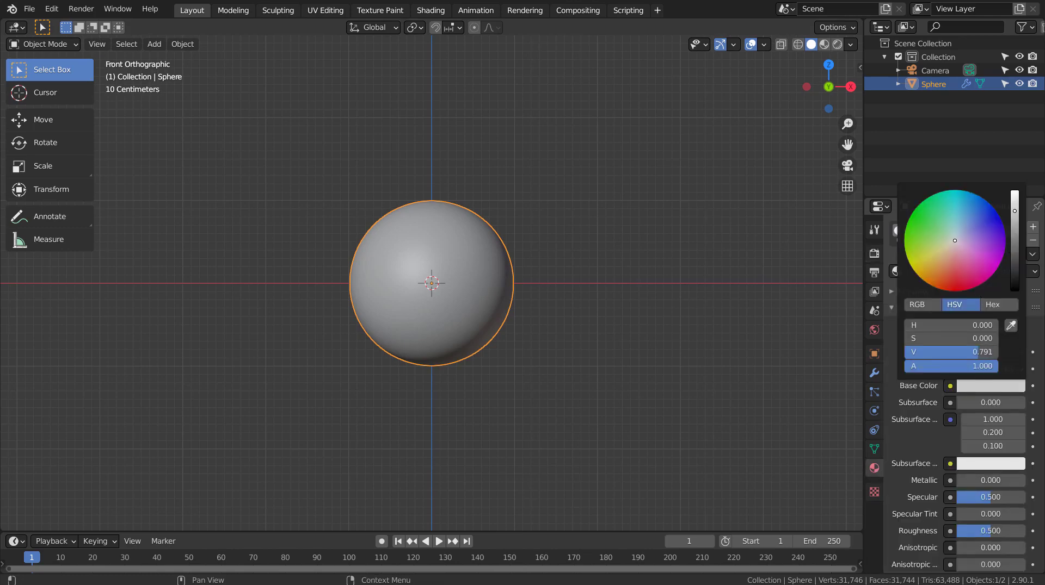
{"action": "left_click_drag", "start_coordinate": [991, 480], "coordinate": [1018, 480]}
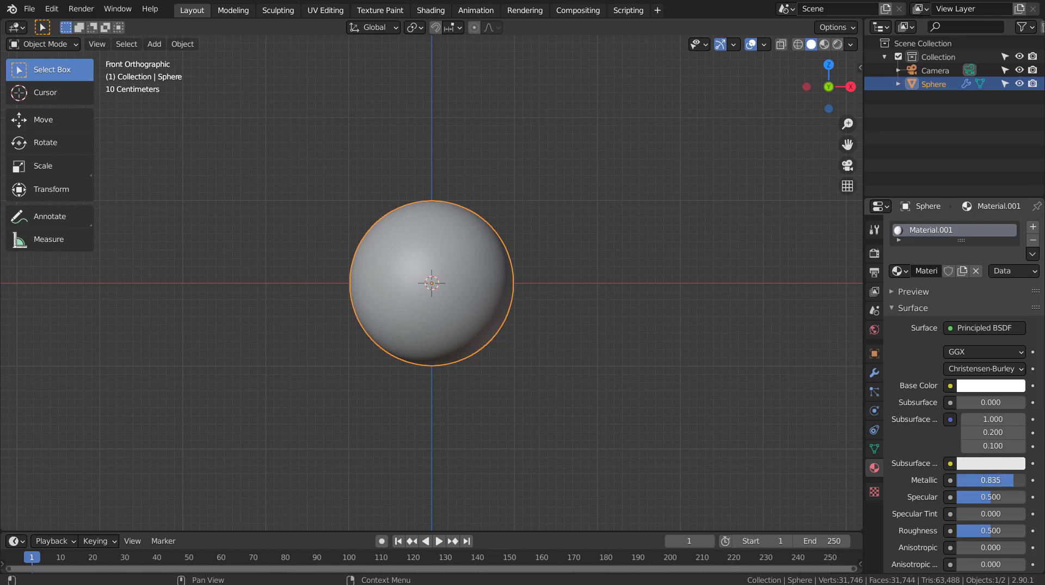
{"action": "left_click_drag", "start_coordinate": [995, 531], "coordinate": [963, 531]}
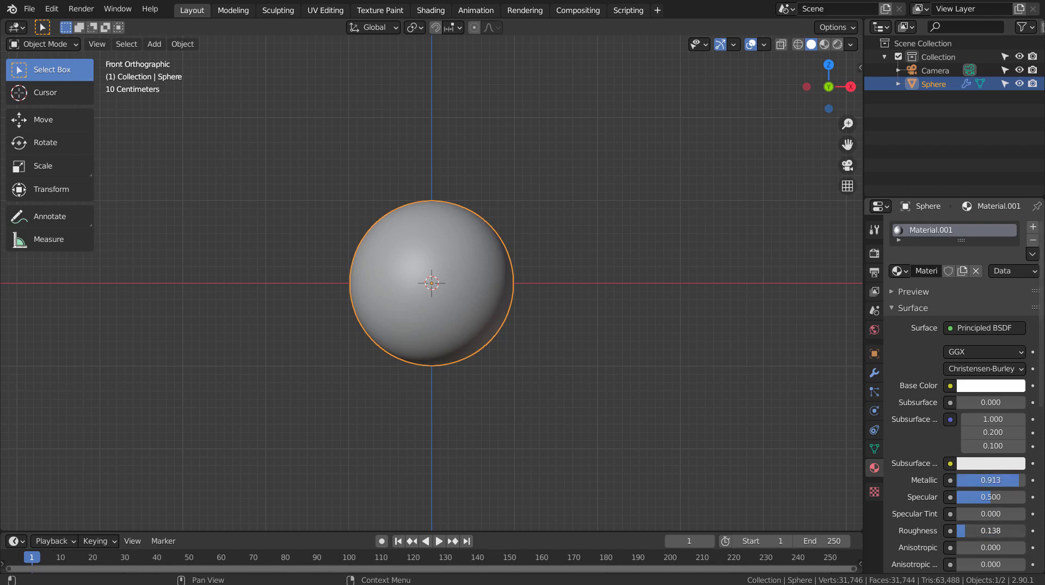
{"action": "left_click", "coordinate": [825, 44]}
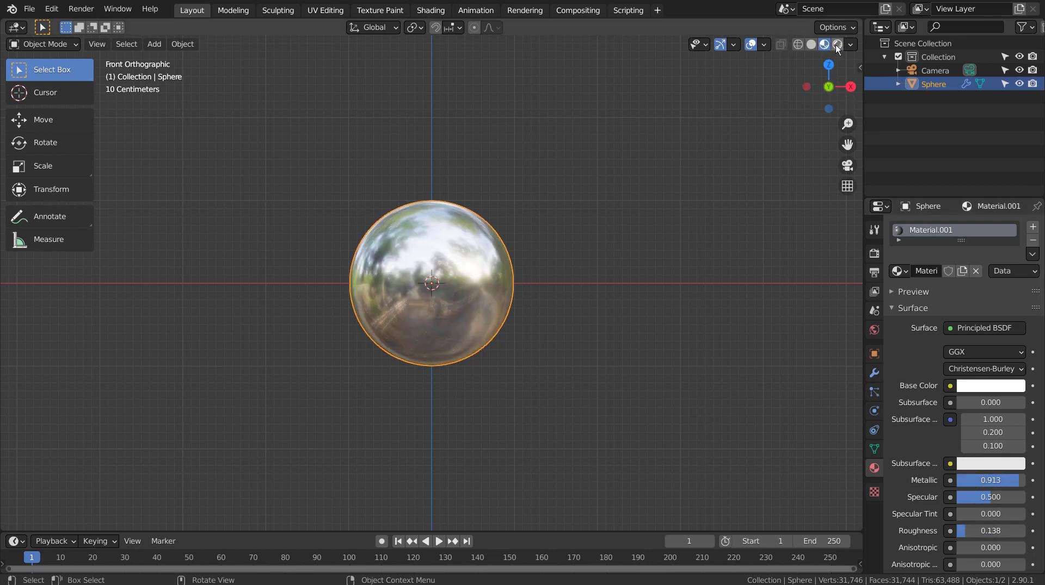
{"action": "mouse_move", "coordinate": [648, 276]}
{"action": "middle_mouse_down"}
{"action": "mouse_move", "coordinate": [487, 299]}
{"action": "mouse_move", "coordinate": [469, 324]}
{"action": "mouse_move", "coordinate": [604, 321]}
{"action": "mouse_move", "coordinate": [636, 310]}
{"action": "middle_mouse_up"}
{"action": "key", "text": "KP_1"}
{"action": "left_click", "coordinate": [639, 311]}
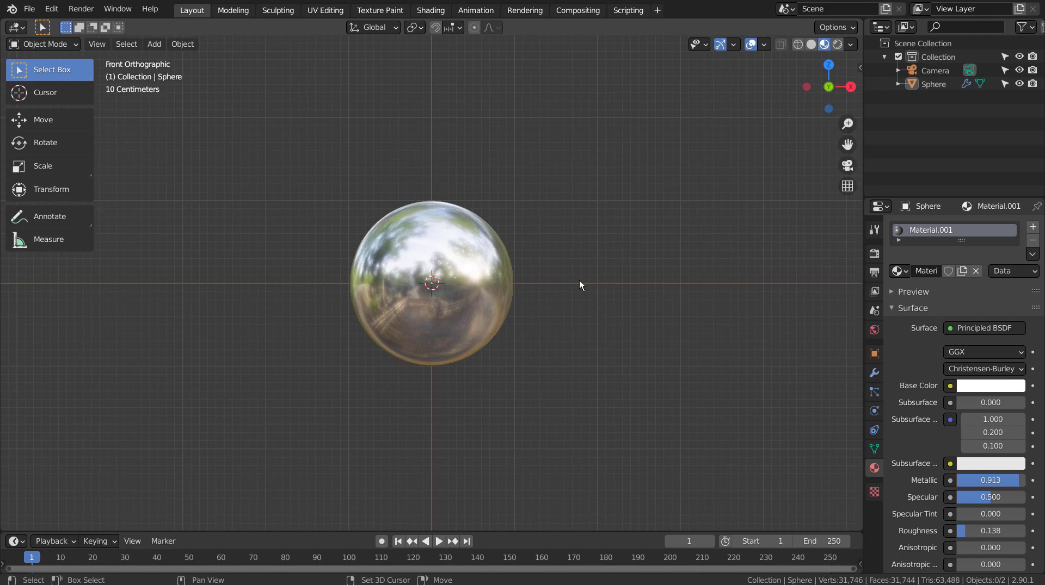
Step: Import R.png as an image plane
{"action": "key", "text": "shift+a"}
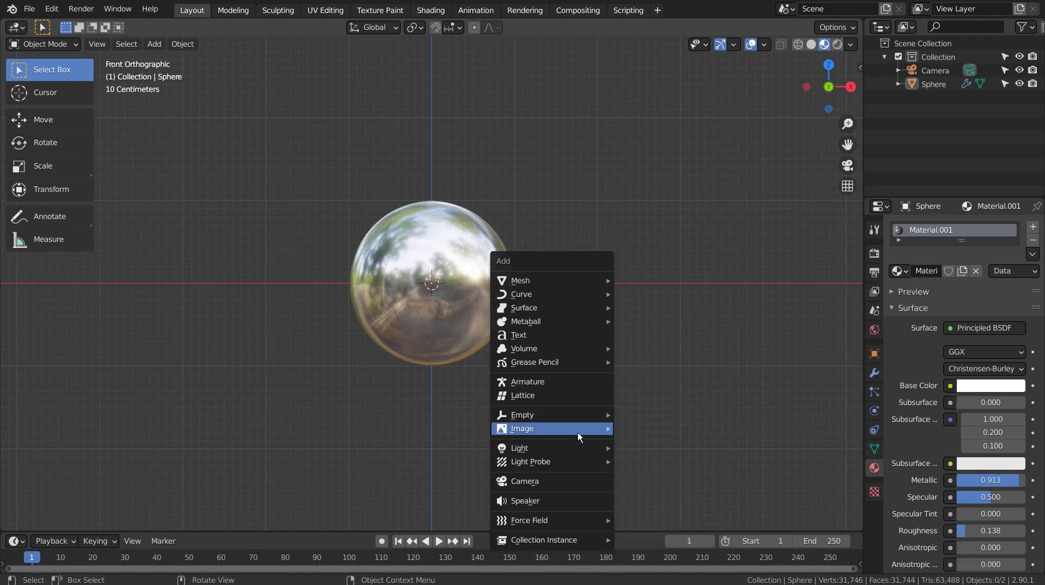
{"action": "mouse_move", "coordinate": [539, 429]}
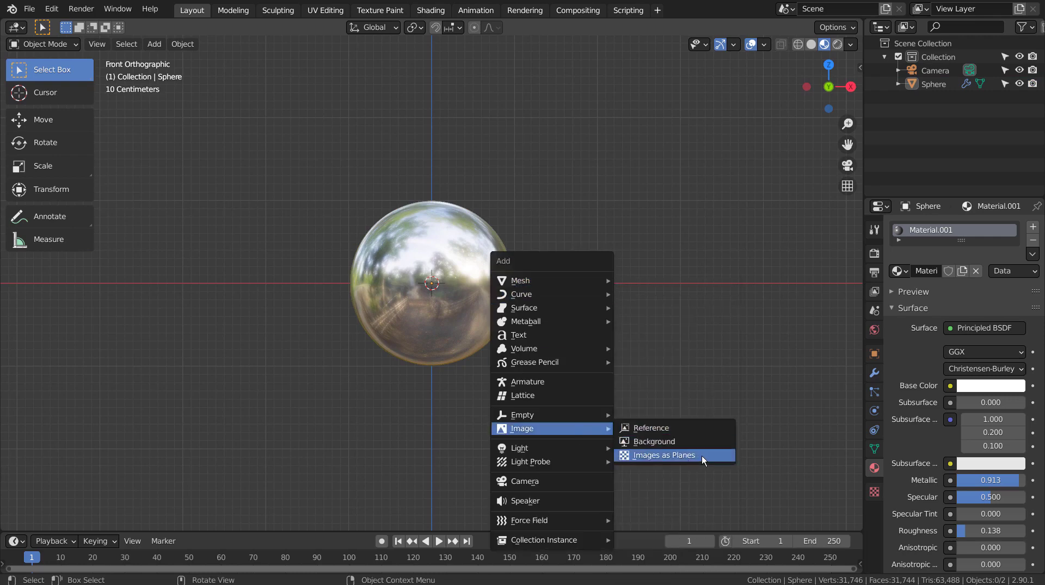
{"action": "left_click", "coordinate": [717, 460]}
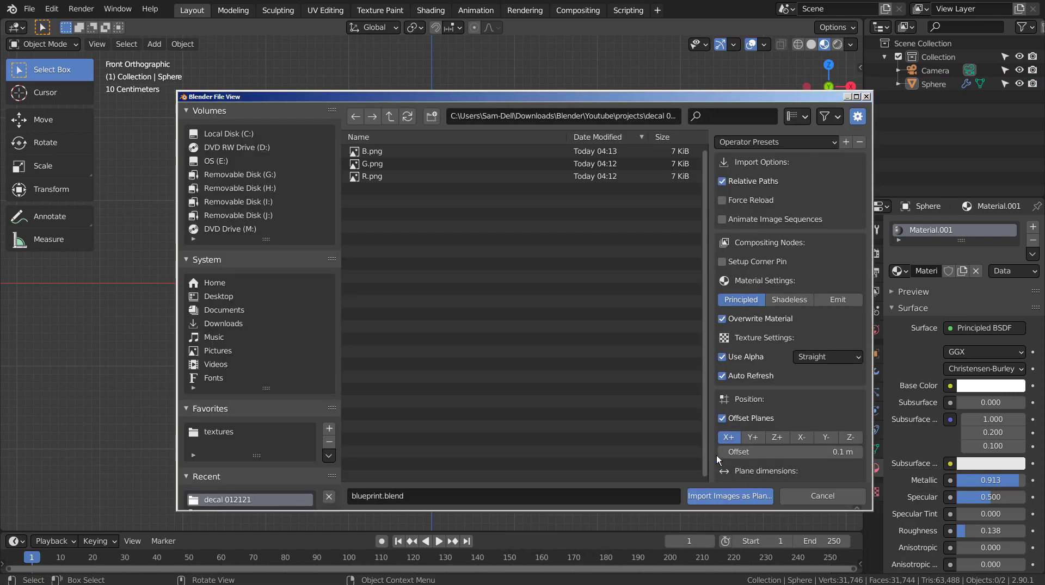
{"action": "left_click", "coordinate": [377, 178]}
{"action": "double_click", "coordinate": [377, 178]}
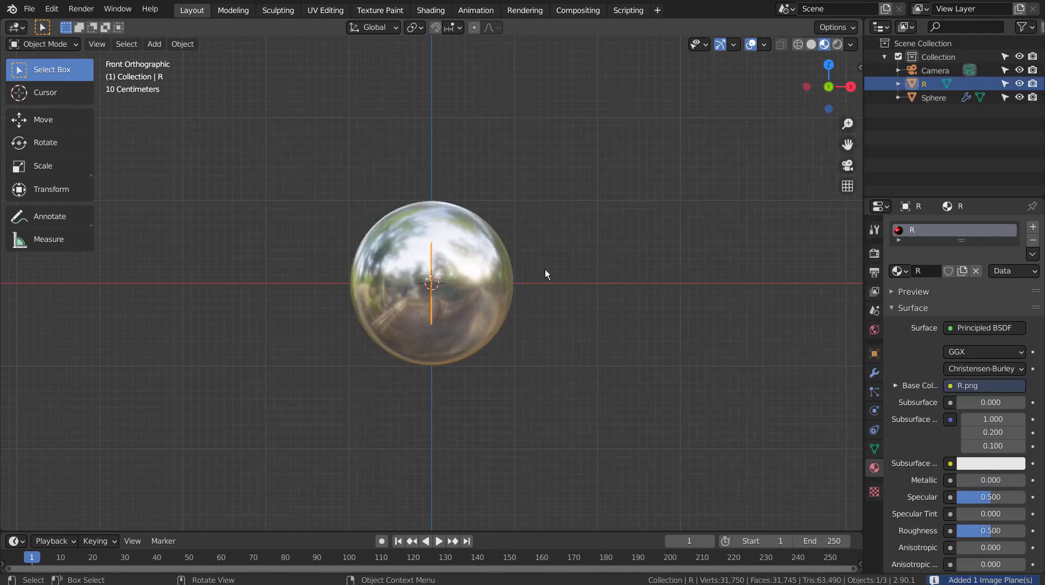
Step: In wireframe, rotate the R plane 270° about Z and move it along Y
{"action": "key", "text": "shift+z"}
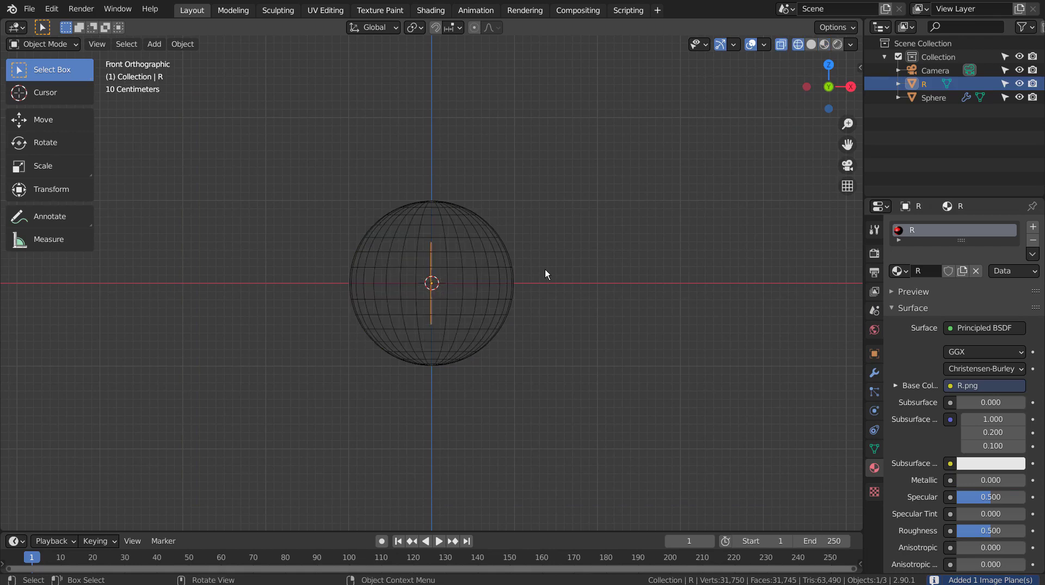
{"action": "type", "text": "rz"}
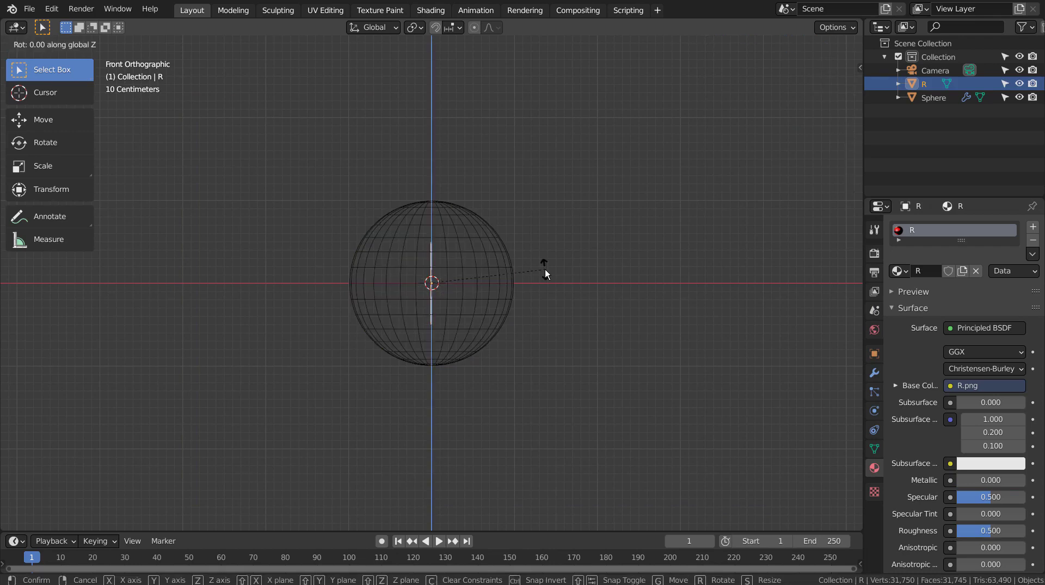
{"action": "type", "text": "270"}
{"action": "key", "text": "Return"}
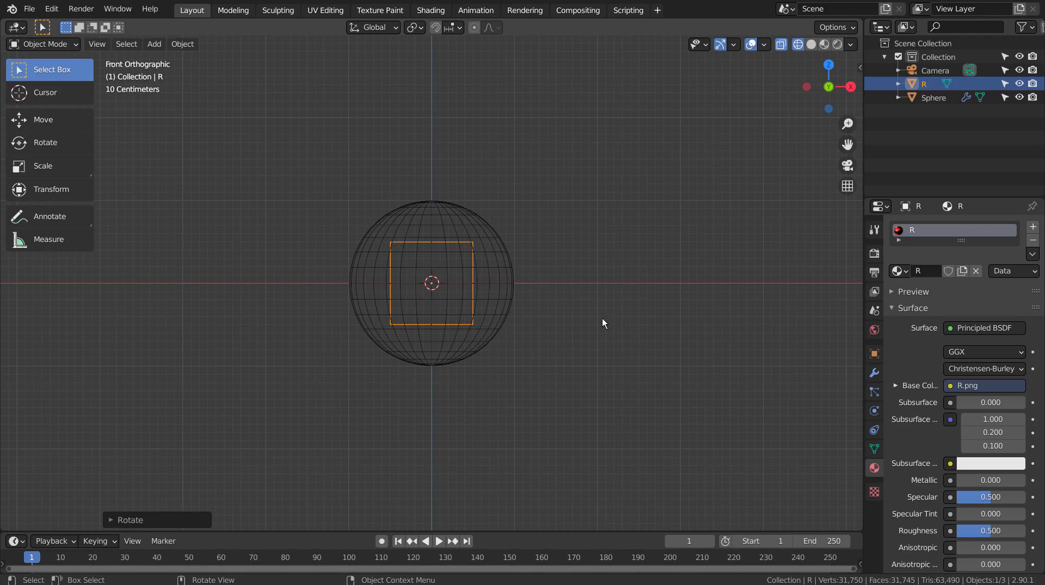
{"action": "middle_click_drag", "start_coordinate": [627, 343], "coordinate": [517, 385]}
{"action": "key", "text": "g"}
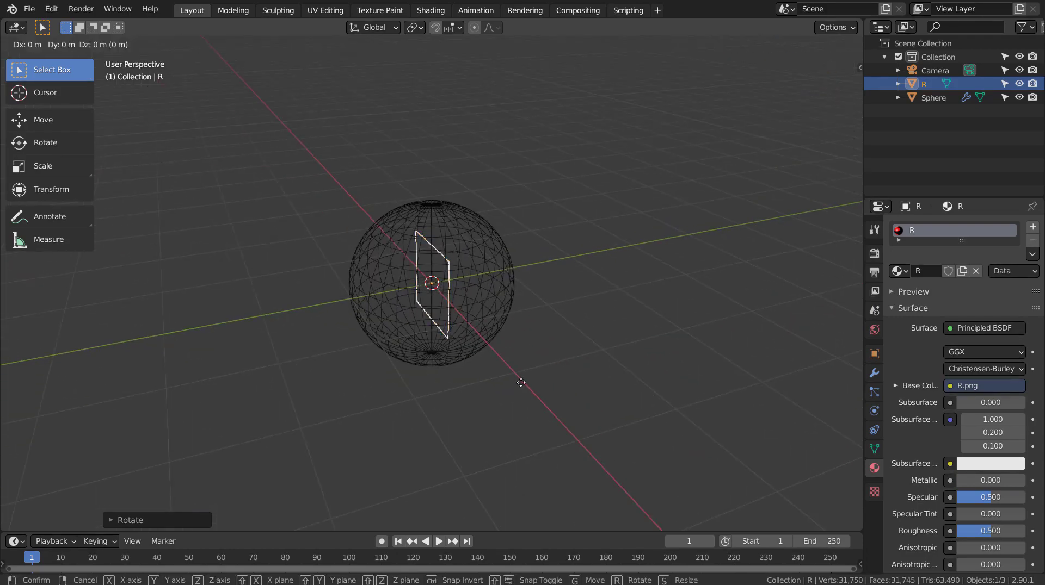
{"action": "key", "text": "y"}
{"action": "left_click", "coordinate": [439, 387]}
Step: From the top view, place the R plane just in front of the sphere and restore shaded display
{"action": "key", "text": "KP_7"}
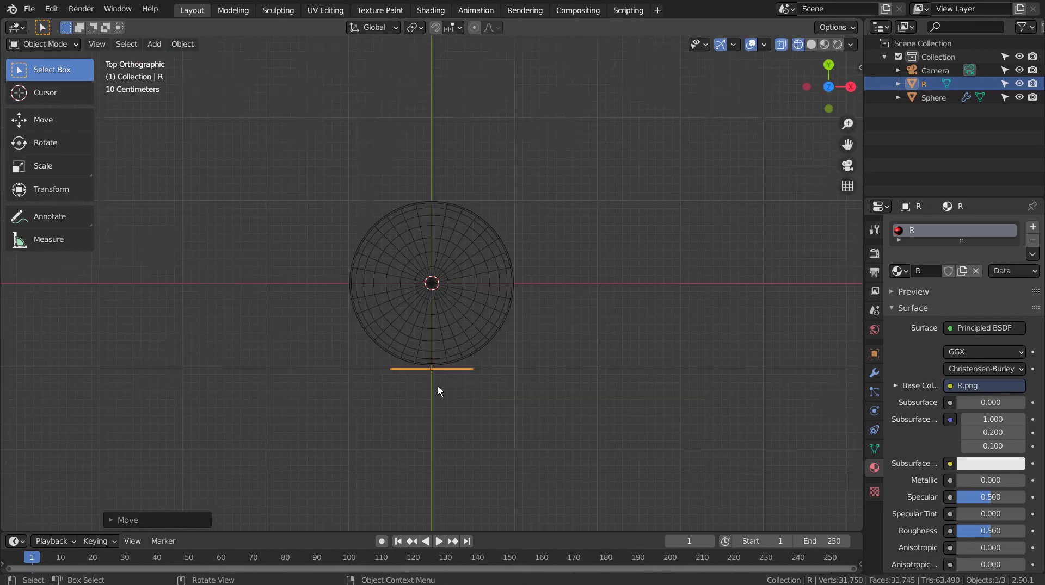
{"action": "scroll", "coordinate": [459, 387], "scroll_direction": "up", "scroll_amount": 3}
{"action": "scroll", "coordinate": [481, 401], "scroll_direction": "up", "scroll_amount": 1}
{"action": "scroll", "coordinate": [509, 387], "scroll_direction": "down", "scroll_amount": 2, "text": "shift"}
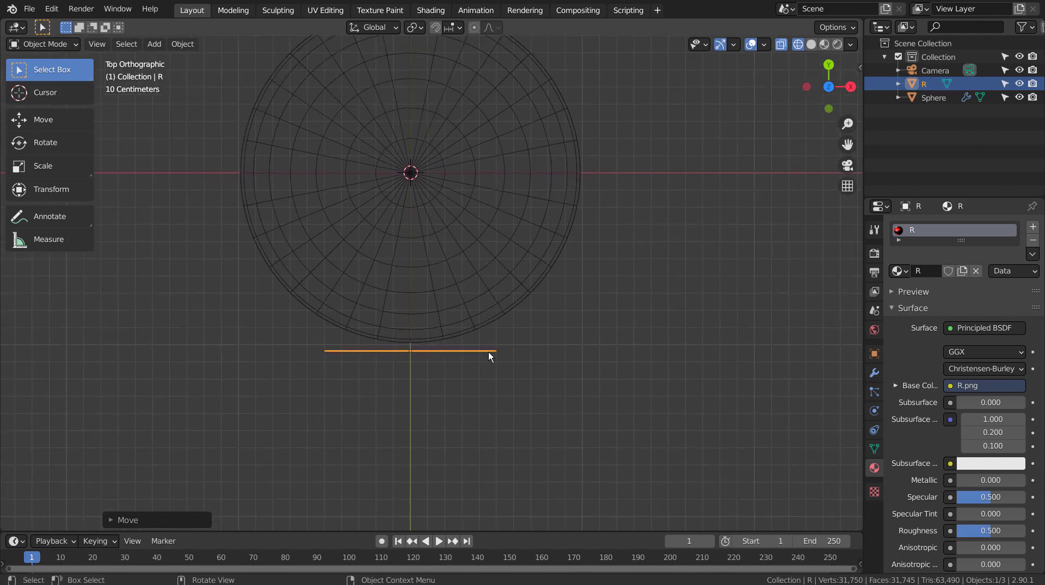
{"action": "scroll", "coordinate": [490, 354], "scroll_direction": "up", "scroll_amount": 3}
{"action": "key", "text": "g"}
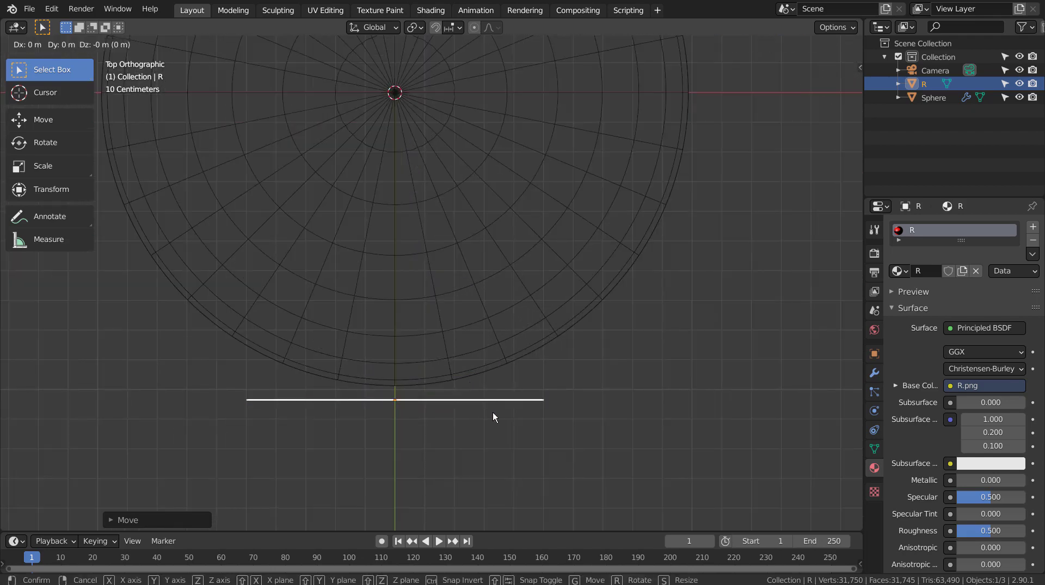
{"action": "key", "text": "y"}
{"action": "left_click", "coordinate": [491, 406]}
{"action": "mouse_move", "coordinate": [601, 418]}
{"action": "middle_mouse_down"}
{"action": "mouse_move", "coordinate": [492, 310]}
{"action": "mouse_move", "coordinate": [666, 298]}
{"action": "mouse_move", "coordinate": [399, 401]}
{"action": "middle_mouse_up"}
{"action": "key", "text": "shift+z"}
{"action": "scroll", "coordinate": [399, 392], "scroll_direction": "down", "scroll_amount": 4}
{"action": "left_click", "coordinate": [399, 392]}
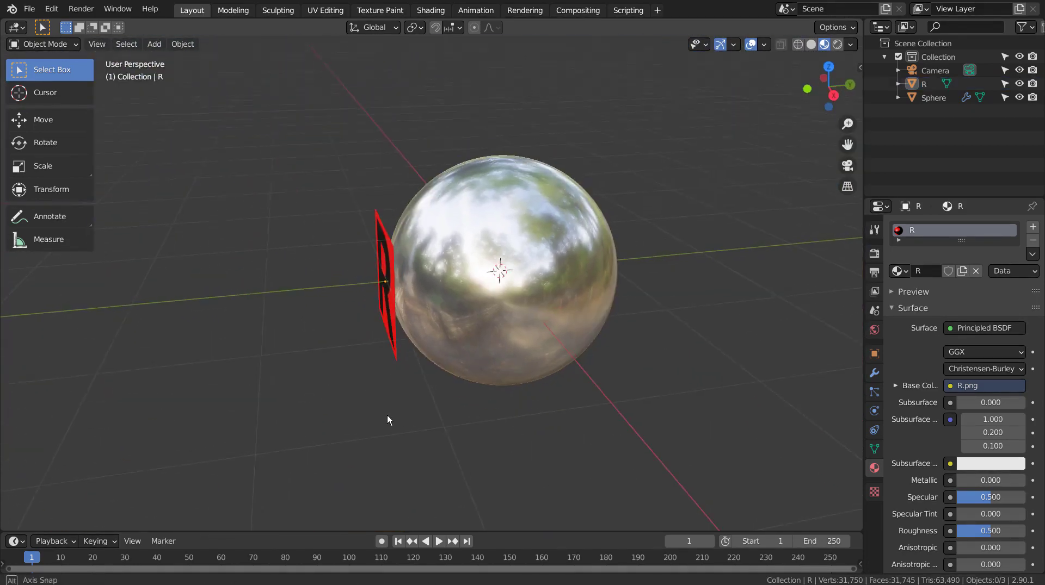
Step: Add a lattice with resolution U 64, V 1, W 64
{"action": "key", "text": "shift+a"}
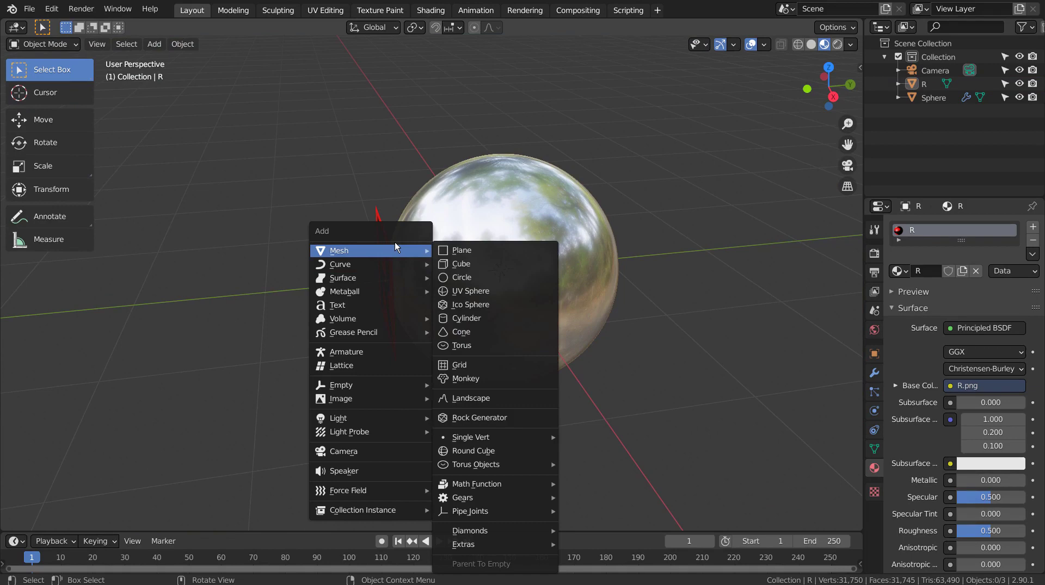
{"action": "left_click", "coordinate": [402, 372]}
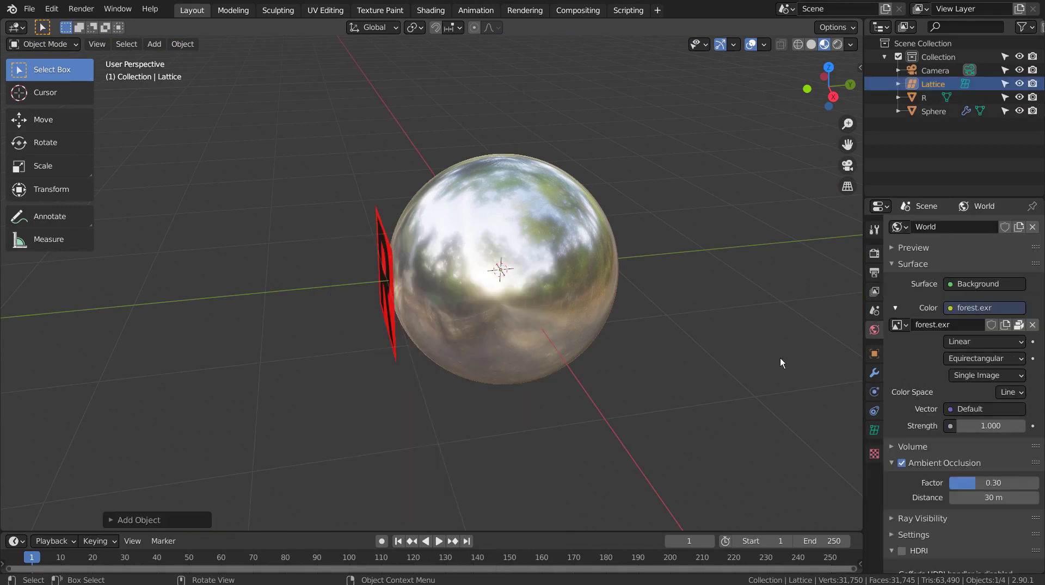
{"action": "left_click", "coordinate": [874, 430]}
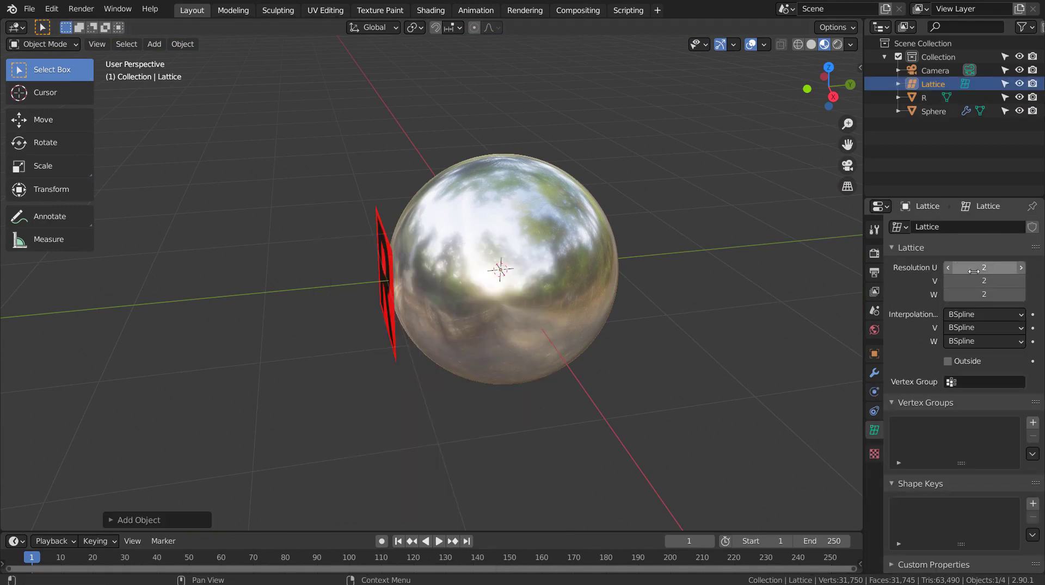
{"action": "left_click", "coordinate": [984, 267]}
{"action": "type", "text": "64"}
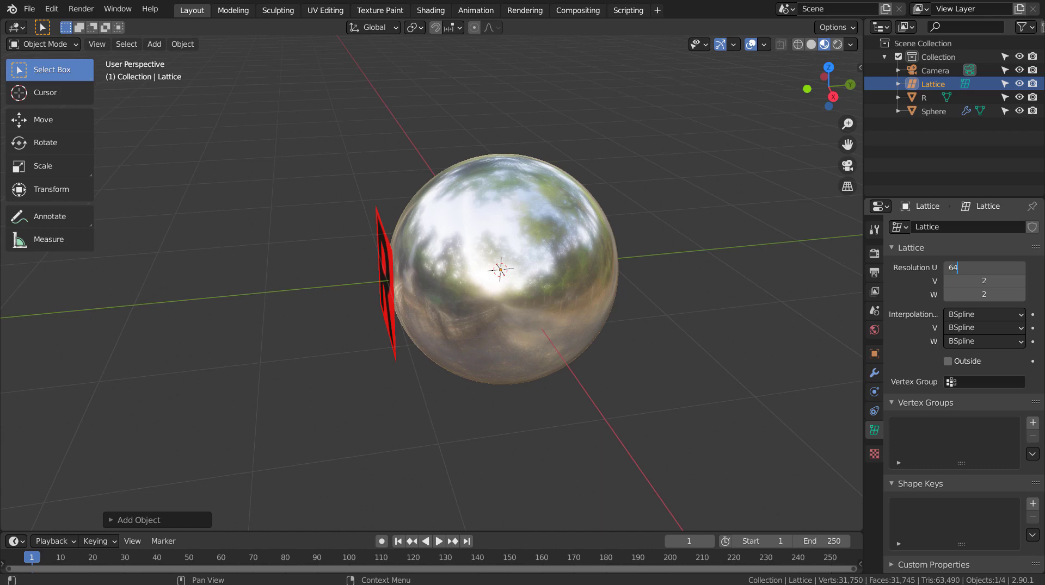
{"action": "key", "text": "Tab"}
{"action": "type", "text": "1"}
{"action": "key", "text": "Tab"}
{"action": "type", "text": "64"}
{"action": "key", "text": "Return"}
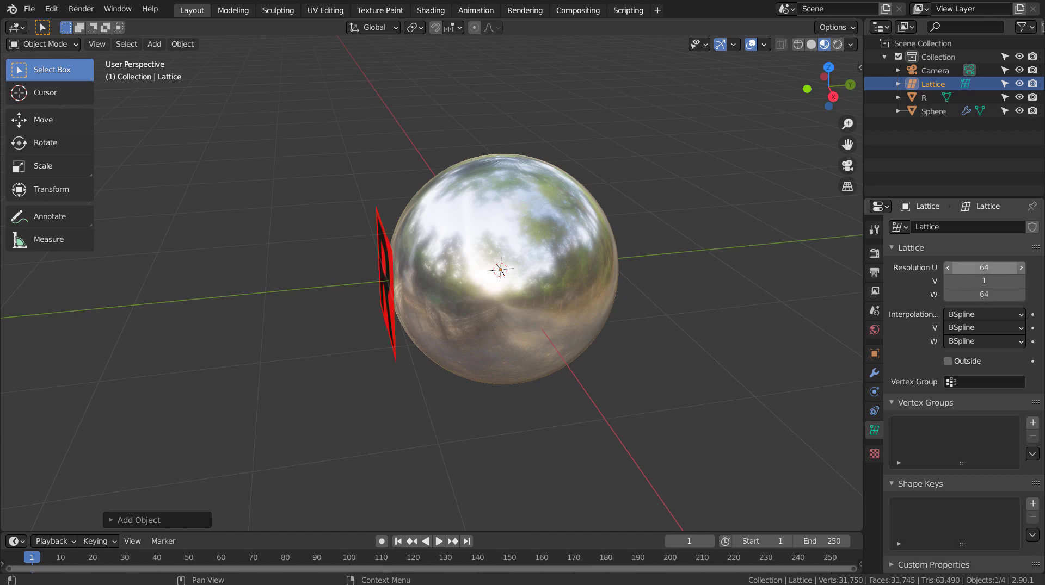
Step: In wireframe side view, move the lattice along Y toward the R plane
{"action": "key", "text": "Tab"}
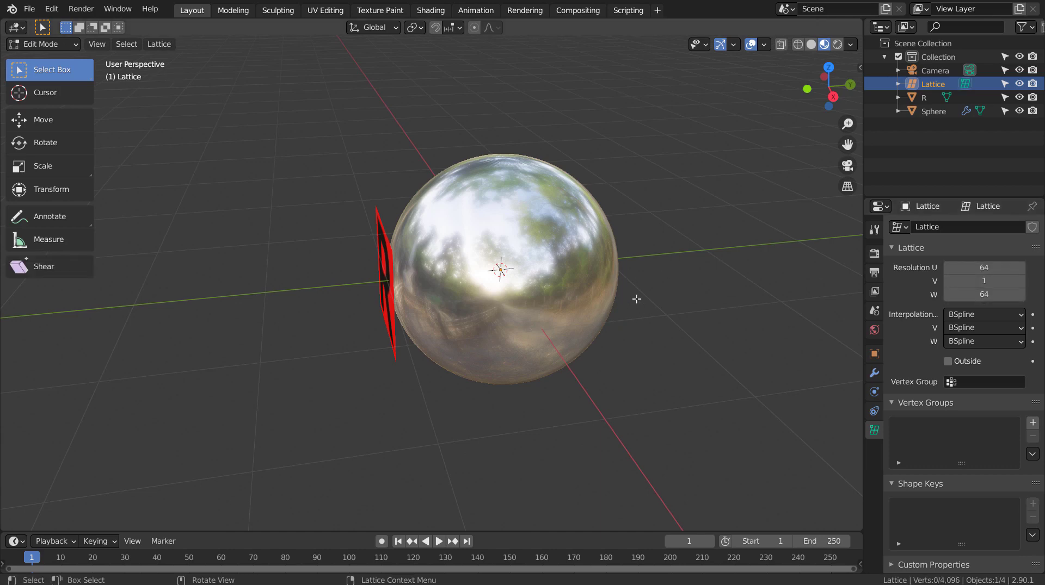
{"action": "key", "text": "shift+z"}
{"action": "key", "text": "Tab"}
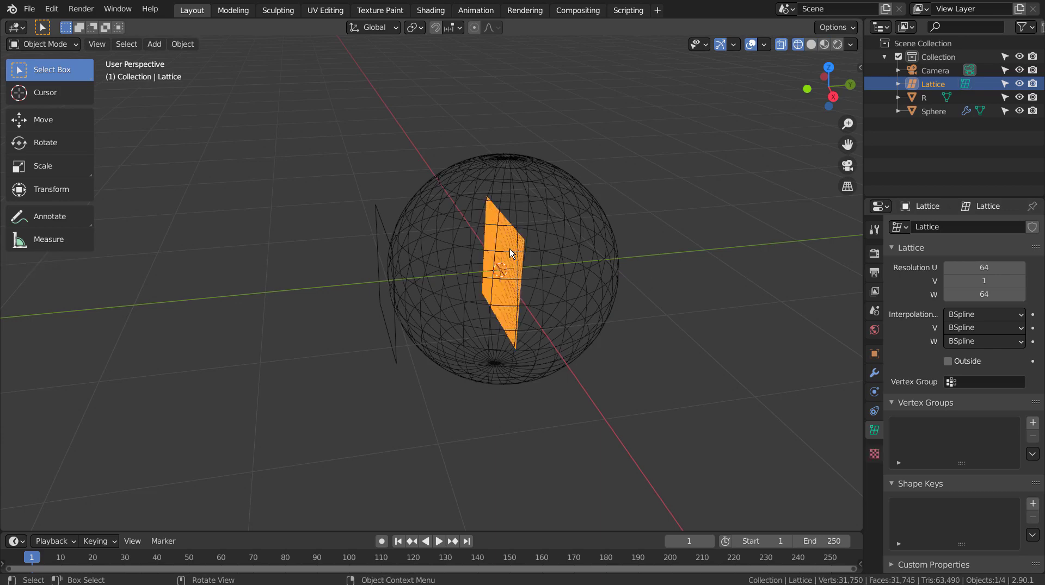
{"action": "left_click", "coordinate": [509, 249]}
{"action": "key", "text": "KP_1"}
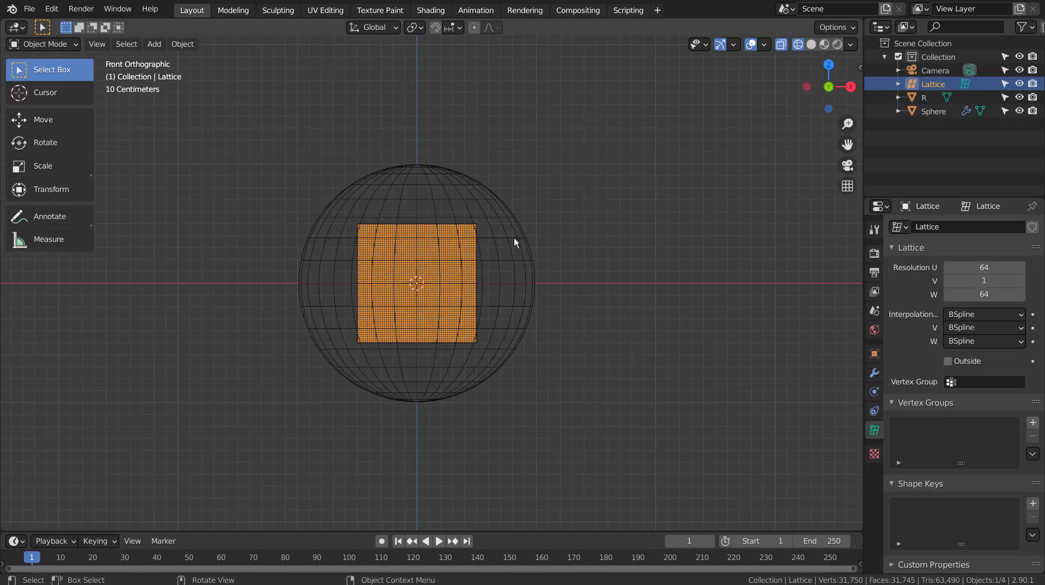
{"action": "key", "text": "KP_3"}
{"action": "key", "text": "g"}
{"action": "key", "text": "y"}
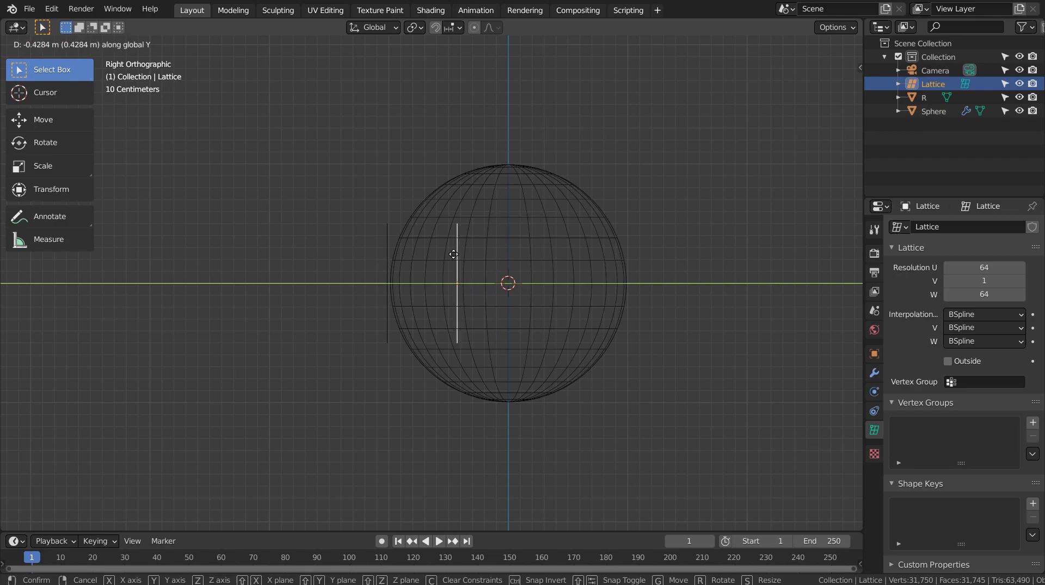
{"action": "left_click", "coordinate": [403, 255]}
Step: From the top view, settle the lattice right against the R letter plane
{"action": "key", "text": "KP_7"}
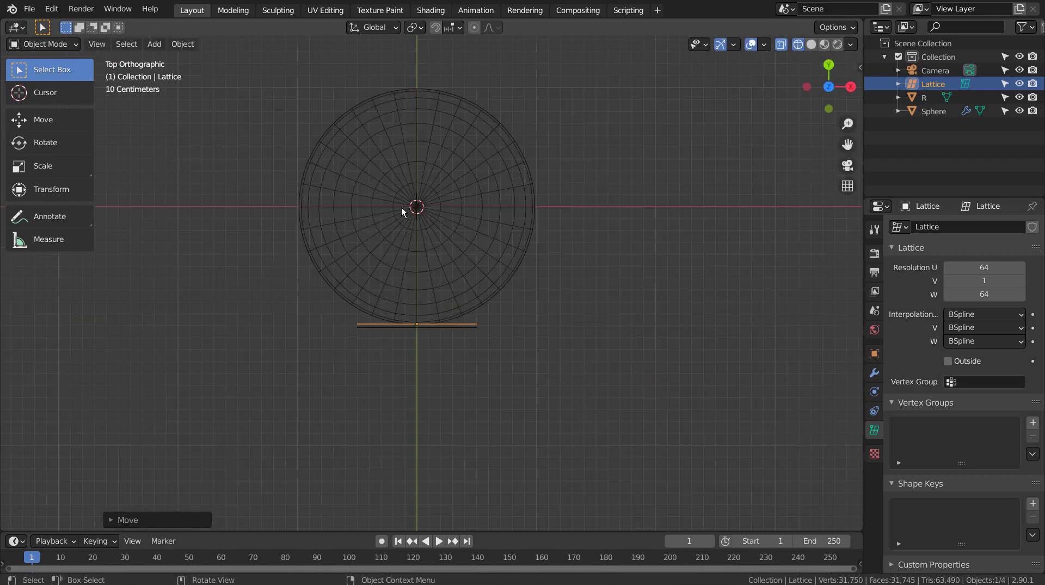
{"action": "key", "text": "z"}
{"action": "left_click", "coordinate": [491, 282]}
{"action": "middle_click_drag", "start_coordinate": [492, 282], "coordinate": [397, 304]}
{"action": "scroll", "coordinate": [398, 304], "scroll_direction": "up", "scroll_amount": 4}
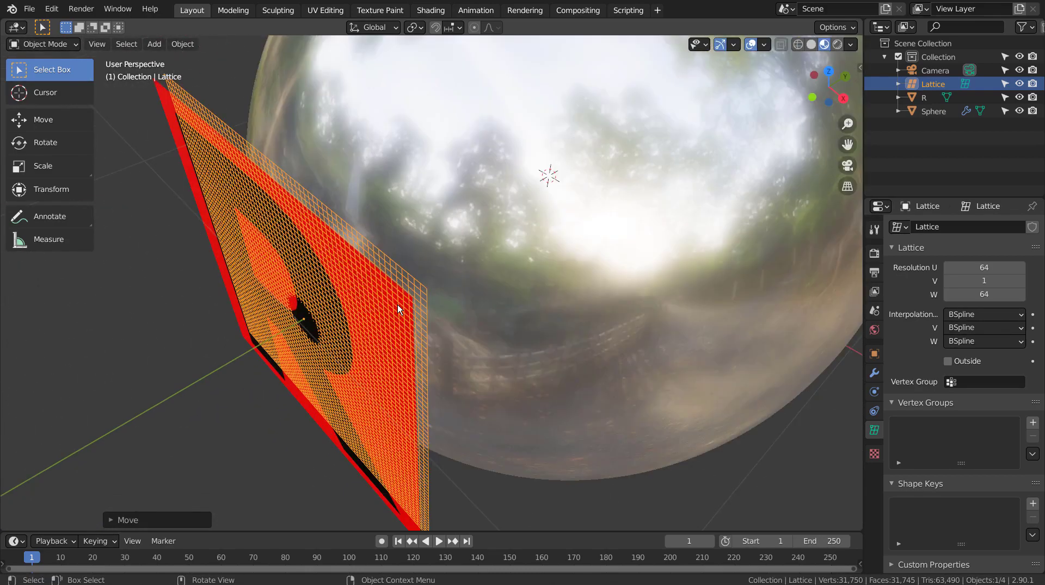
{"action": "scroll", "coordinate": [397, 305], "scroll_direction": "up", "scroll_amount": 3}
{"action": "key", "text": "g"}
{"action": "key", "text": "y"}
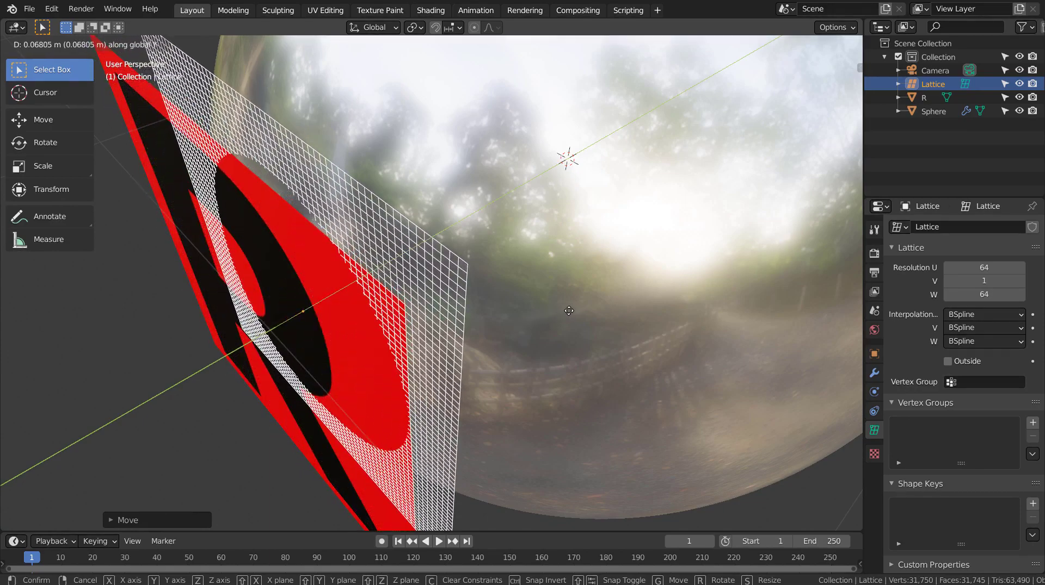
{"action": "left_click", "coordinate": [538, 317]}
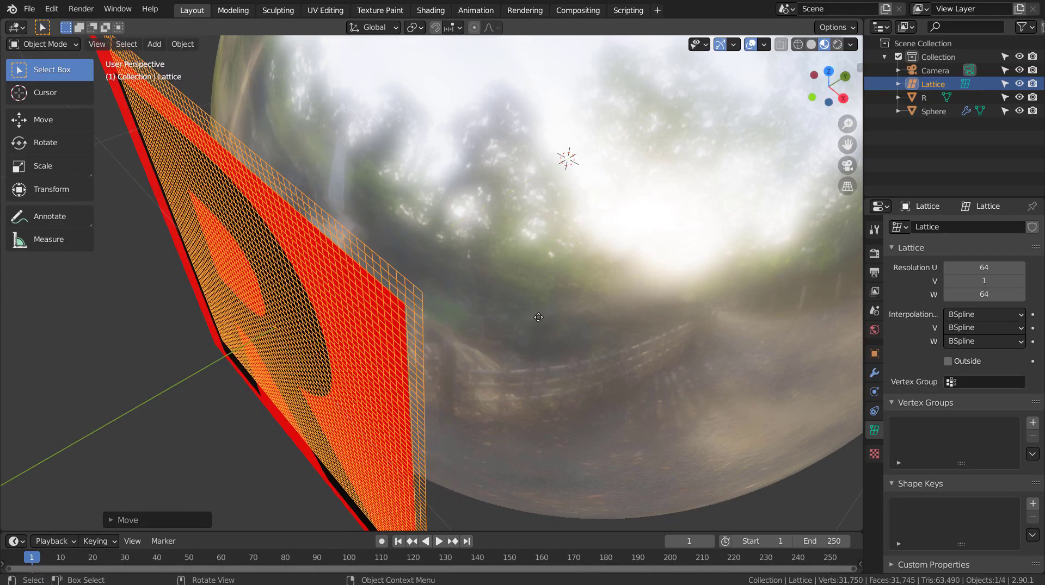
Step: Move the R plane along Y so it sits just behind the lattice
{"action": "left_click", "coordinate": [311, 458]}
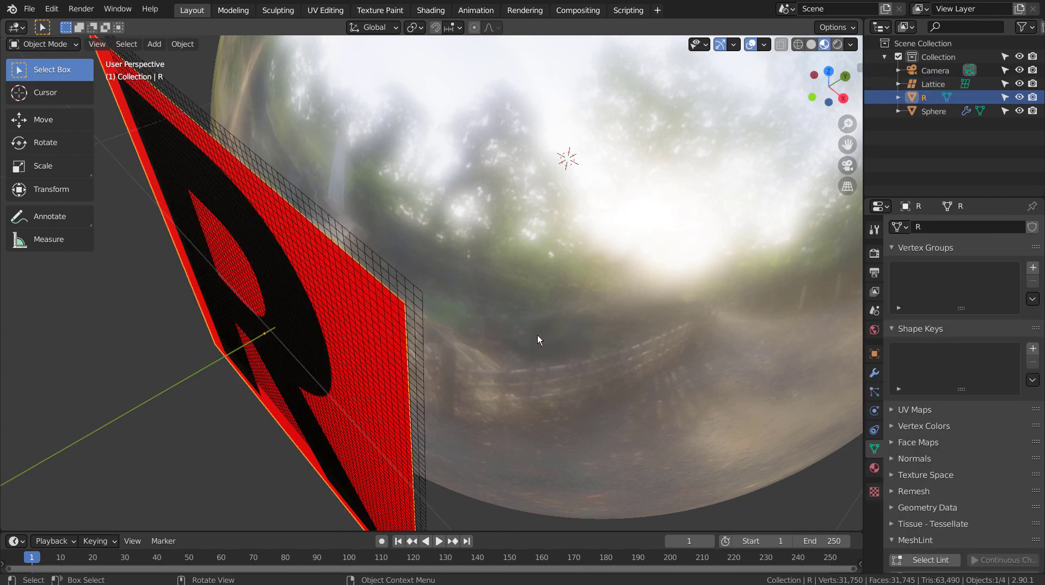
{"action": "mouse_move", "coordinate": [537, 335]}
{"action": "middle_mouse_down"}
{"action": "mouse_move", "coordinate": [515, 338]}
{"action": "mouse_move", "coordinate": [569, 324]}
{"action": "middle_mouse_up"}
{"action": "key", "text": "g"}
{"action": "key", "text": "y"}
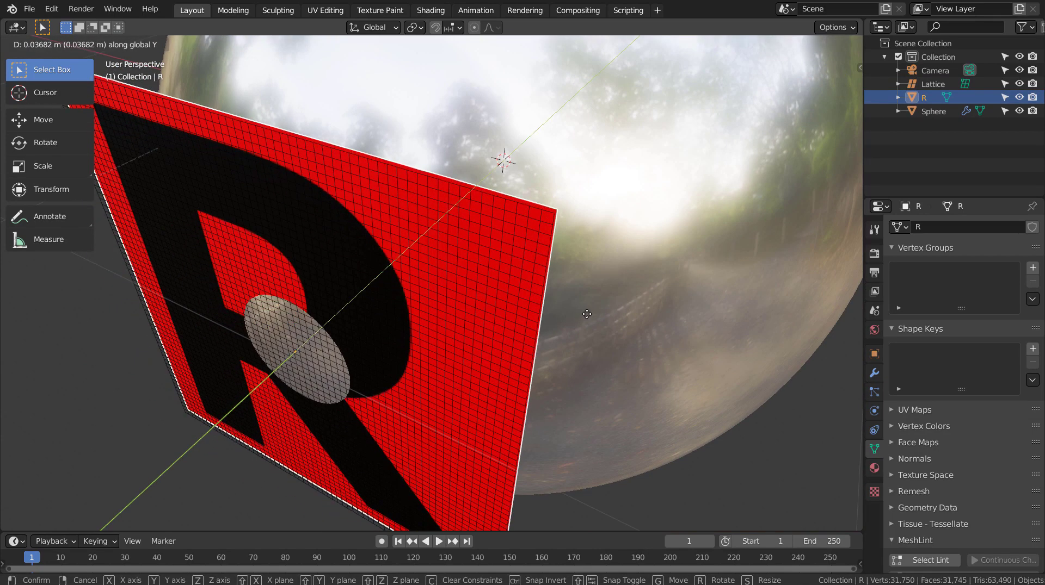
{"action": "left_click", "coordinate": [578, 316]}
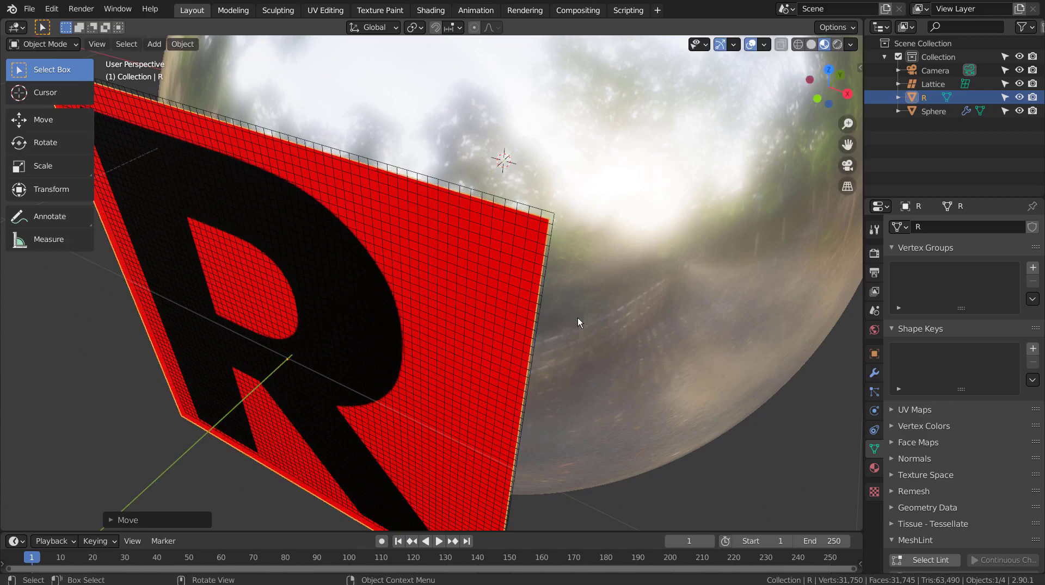
{"action": "mouse_move", "coordinate": [577, 317]}
{"action": "middle_mouse_down"}
{"action": "mouse_move", "coordinate": [541, 324]}
{"action": "mouse_move", "coordinate": [550, 332]}
{"action": "middle_mouse_up"}
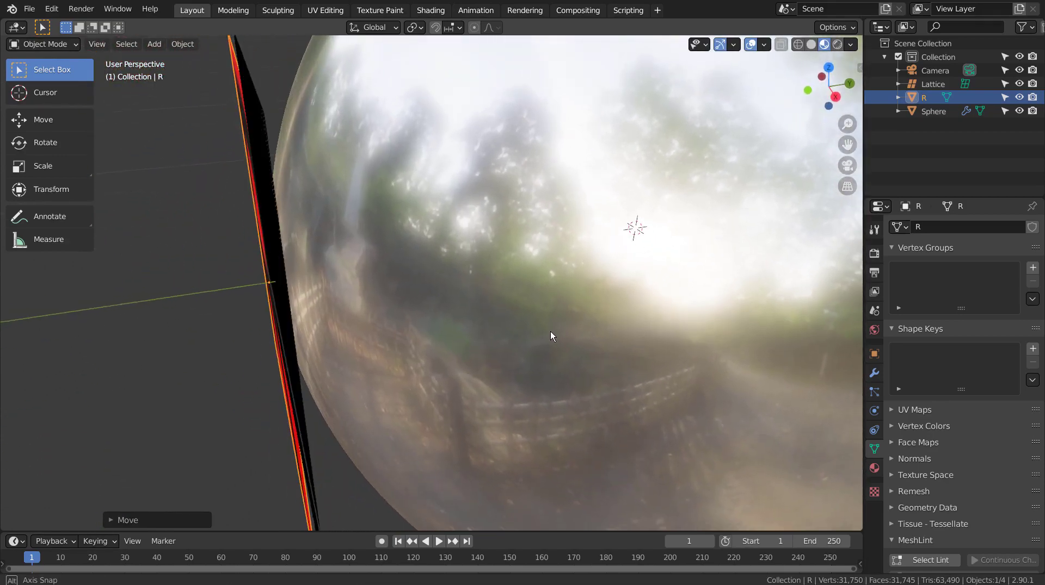
{"action": "mouse_move", "coordinate": [465, 295]}
{"action": "middle_mouse_down"}
{"action": "mouse_move", "coordinate": [580, 286]}
{"action": "mouse_move", "coordinate": [683, 162]}
{"action": "middle_mouse_up"}
Step: Scale the lattice up slightly so its grid fully covers the R
{"action": "left_click", "coordinate": [667, 69]}
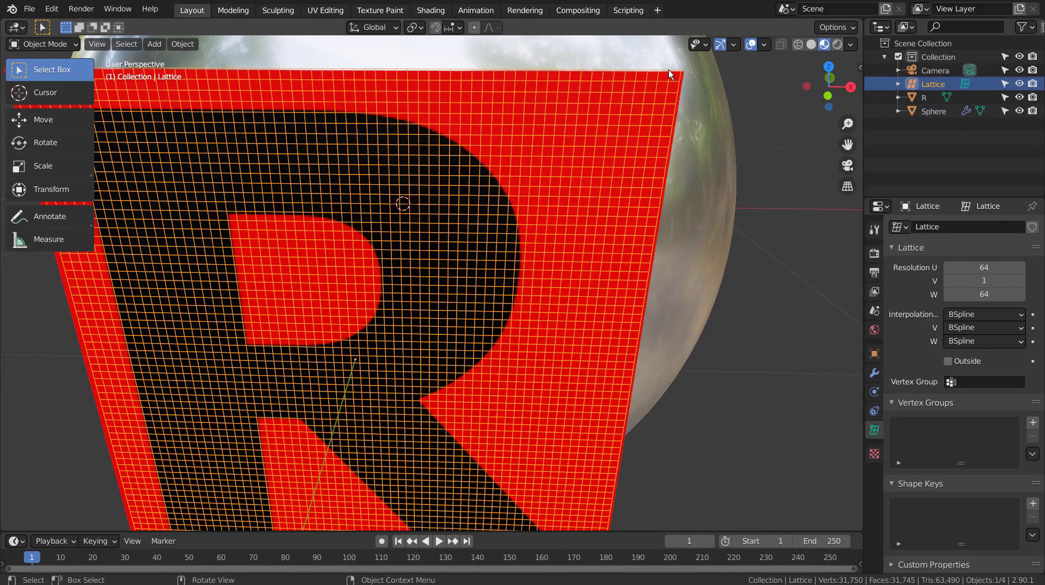
{"action": "key", "text": "s"}
{"action": "left_click", "coordinate": [782, 134]}
{"action": "mouse_move", "coordinate": [759, 222]}
{"action": "middle_mouse_down"}
{"action": "mouse_move", "coordinate": [644, 241]}
{"action": "mouse_move", "coordinate": [733, 215]}
{"action": "mouse_move", "coordinate": [669, 233]}
{"action": "middle_mouse_up"}
{"action": "scroll", "coordinate": [670, 233], "scroll_direction": "down", "scroll_amount": 10}
{"action": "mouse_move", "coordinate": [641, 275]}
{"action": "middle_mouse_down"}
{"action": "mouse_move", "coordinate": [595, 334]}
{"action": "mouse_move", "coordinate": [642, 302]}
{"action": "mouse_move", "coordinate": [793, 259]}
{"action": "mouse_move", "coordinate": [635, 284]}
{"action": "middle_mouse_up"}
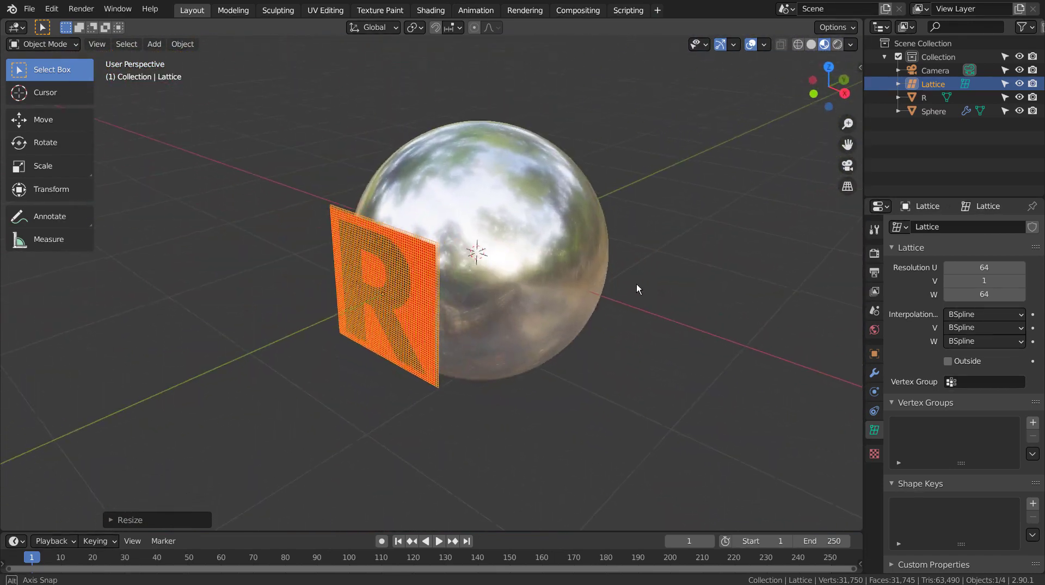
Step: Check the R plane's mesh in Edit Mode, then reselect the R plane
{"action": "left_click", "coordinate": [406, 263]}
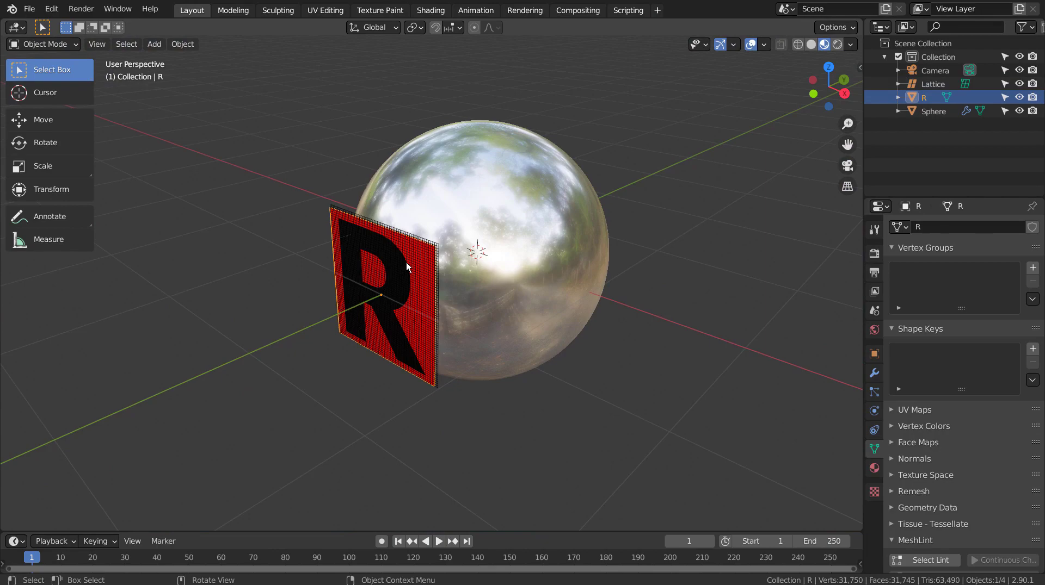
{"action": "key", "text": "Tab"}
{"action": "key", "text": "Tab"}
{"action": "left_click", "coordinate": [394, 249]}
{"action": "scroll", "coordinate": [400, 263], "scroll_direction": "up", "scroll_amount": 1}
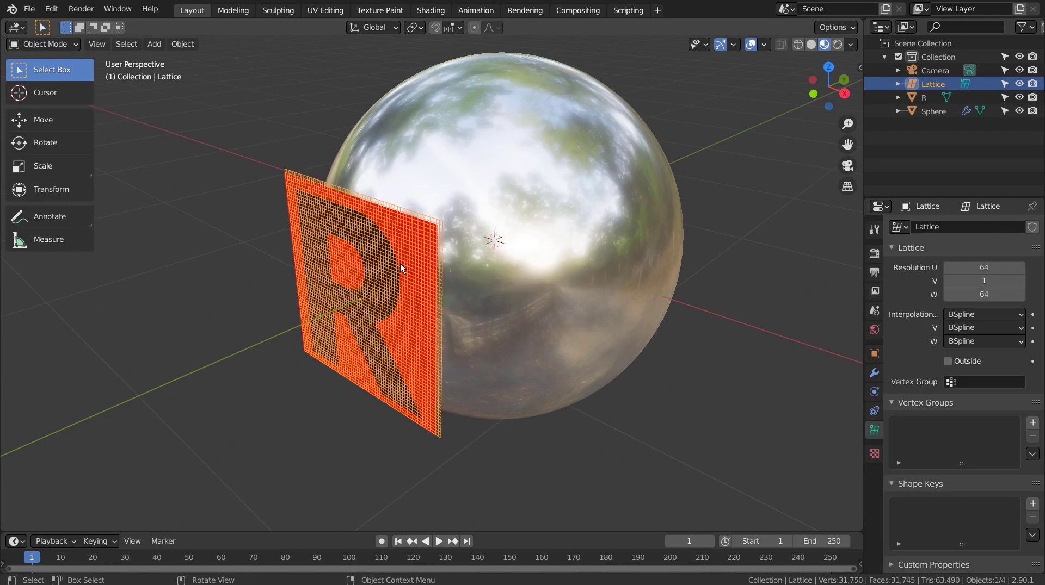
{"action": "scroll", "coordinate": [406, 286], "scroll_direction": "up", "scroll_amount": 2}
{"action": "scroll", "coordinate": [406, 286], "scroll_direction": "up", "scroll_amount": 2}
{"action": "left_click", "coordinate": [406, 286]}
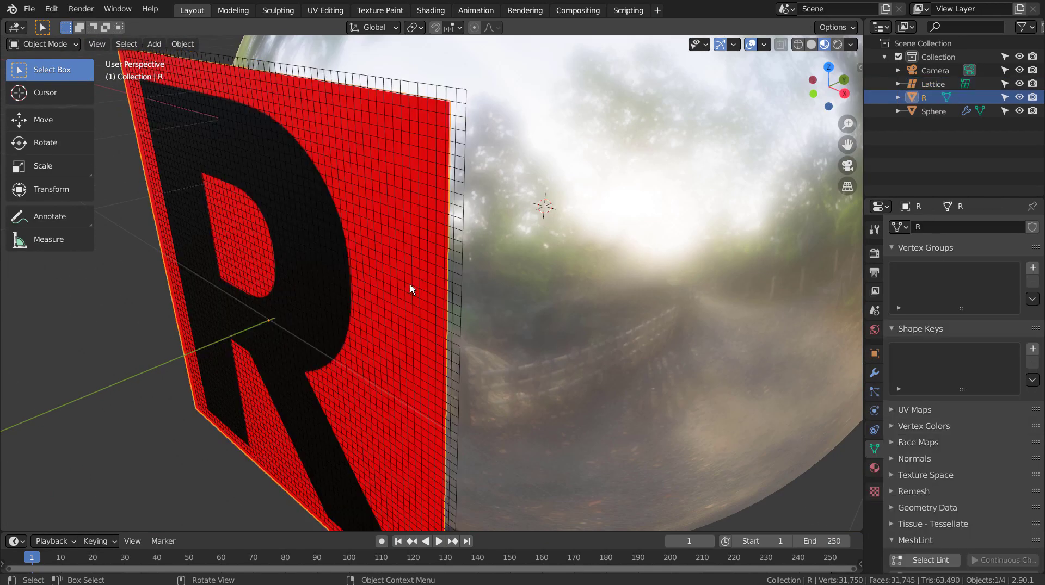
{"action": "mouse_move", "coordinate": [409, 285]}
{"action": "middle_mouse_down"}
{"action": "mouse_move", "coordinate": [391, 297]}
{"action": "mouse_move", "coordinate": [390, 317]}
{"action": "mouse_move", "coordinate": [444, 354]}
{"action": "mouse_move", "coordinate": [563, 364]}
{"action": "mouse_move", "coordinate": [439, 280]}
{"action": "mouse_move", "coordinate": [430, 288]}
{"action": "middle_mouse_up"}
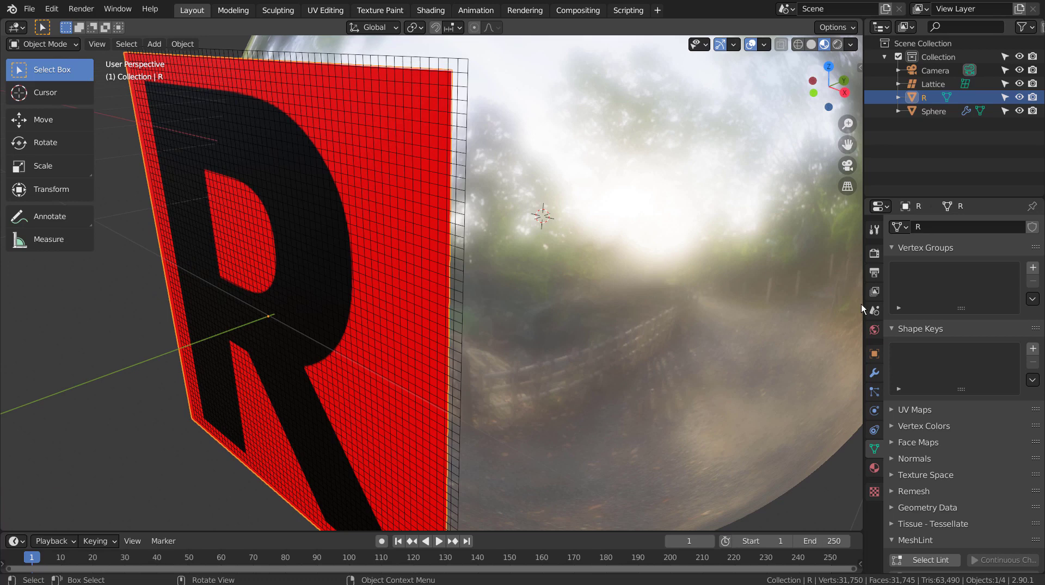
Step: Add a Lattice modifier to the R plane using the Lattice object
{"action": "left_click", "coordinate": [874, 373]}
{"action": "left_click", "coordinate": [958, 226]}
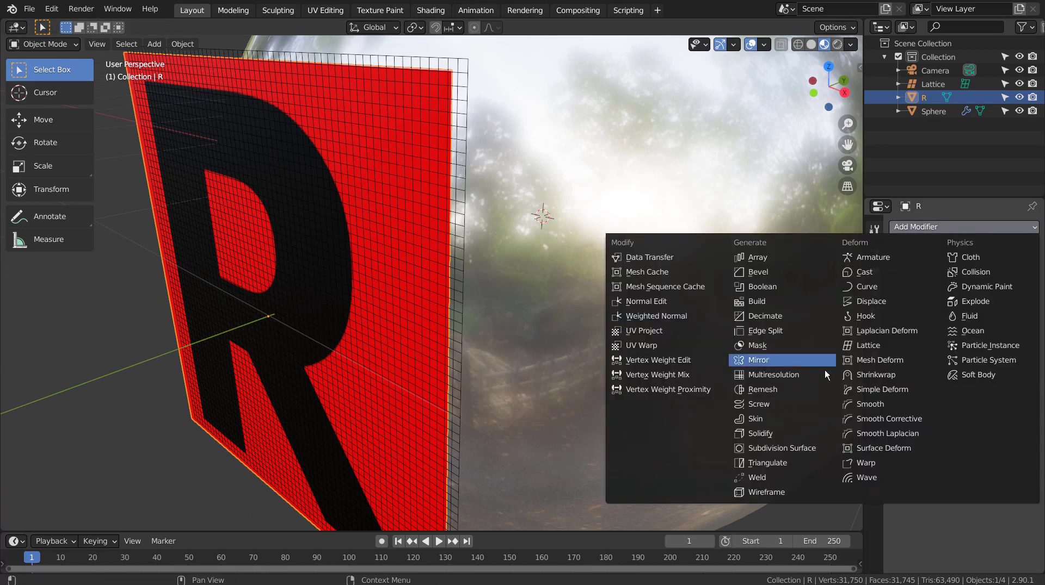
{"action": "left_click", "coordinate": [873, 347]}
{"action": "left_click", "coordinate": [974, 271]}
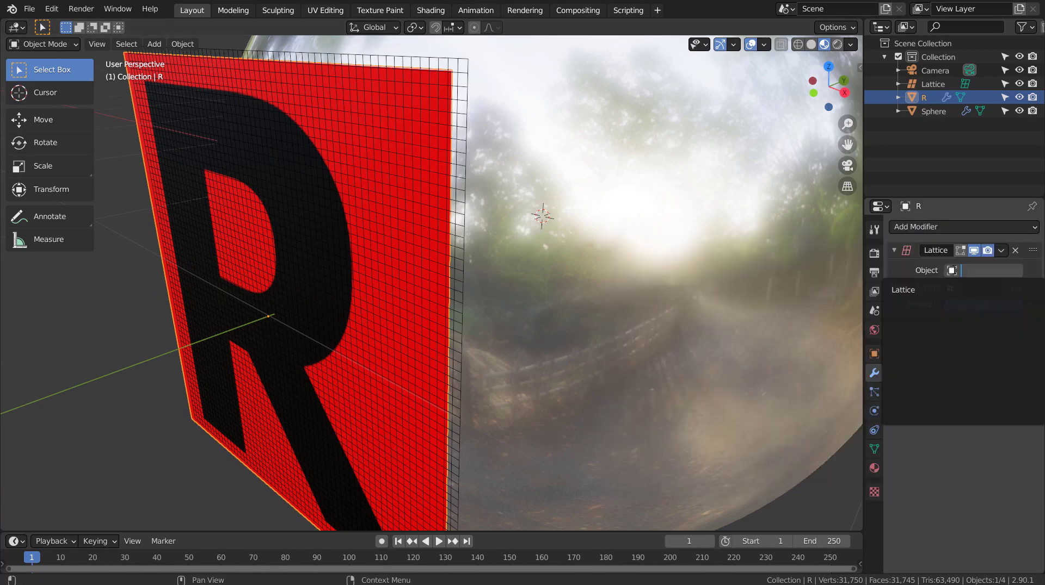
{"action": "left_click", "coordinate": [903, 288]}
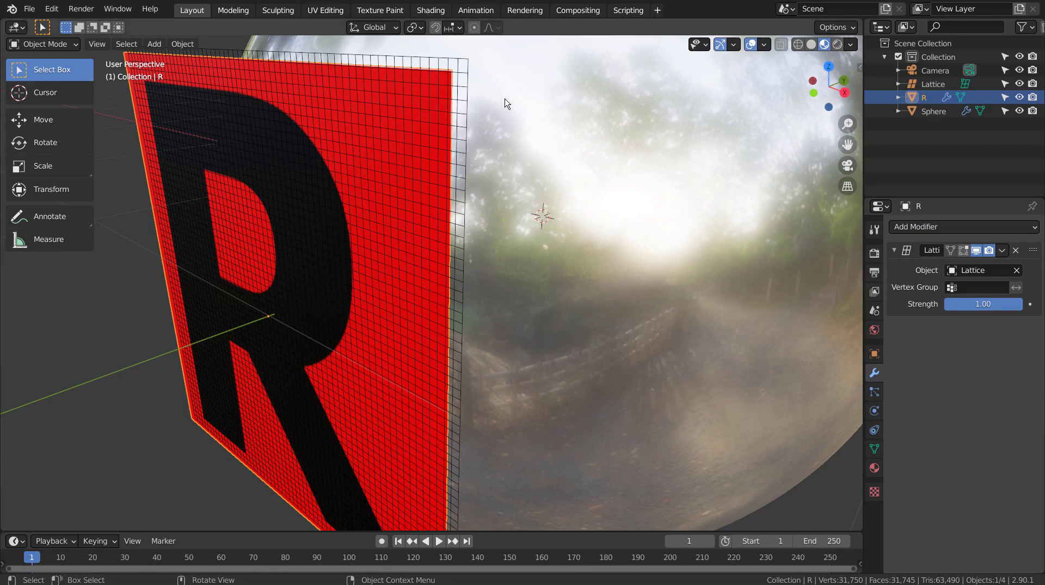
Step: Add a Shrinkwrap modifier to the Lattice targeting the Sphere
{"action": "left_click", "coordinate": [467, 67]}
{"action": "left_click", "coordinate": [971, 227]}
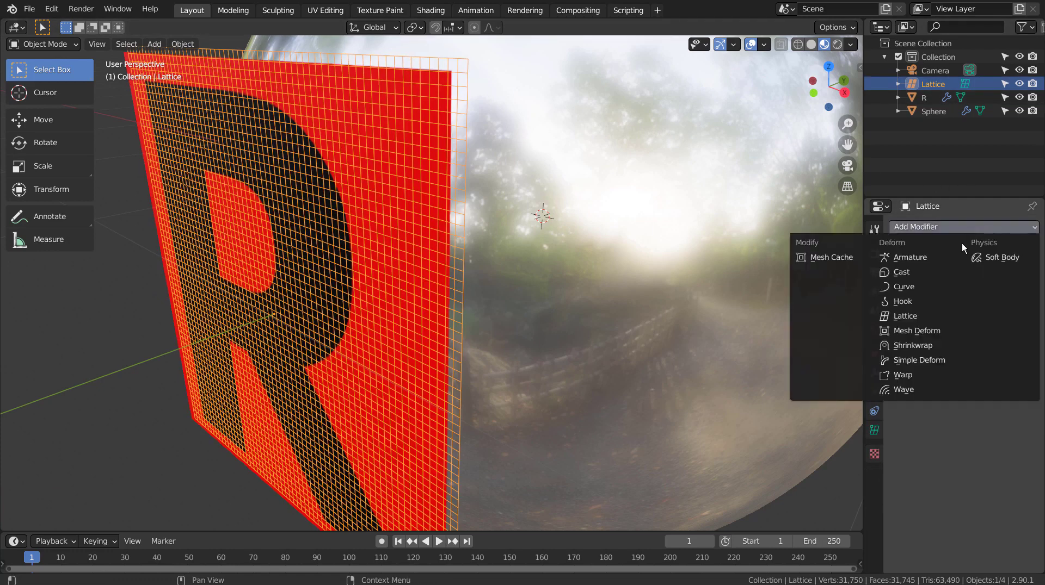
{"action": "left_click", "coordinate": [928, 345]}
{"action": "left_click", "coordinate": [974, 304]}
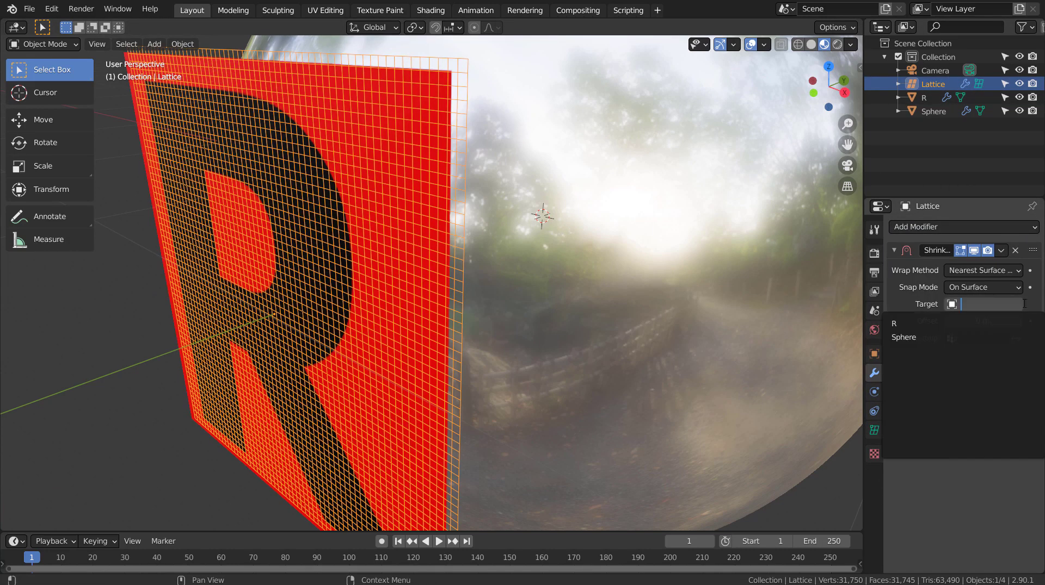
{"action": "left_click", "coordinate": [1016, 305]}
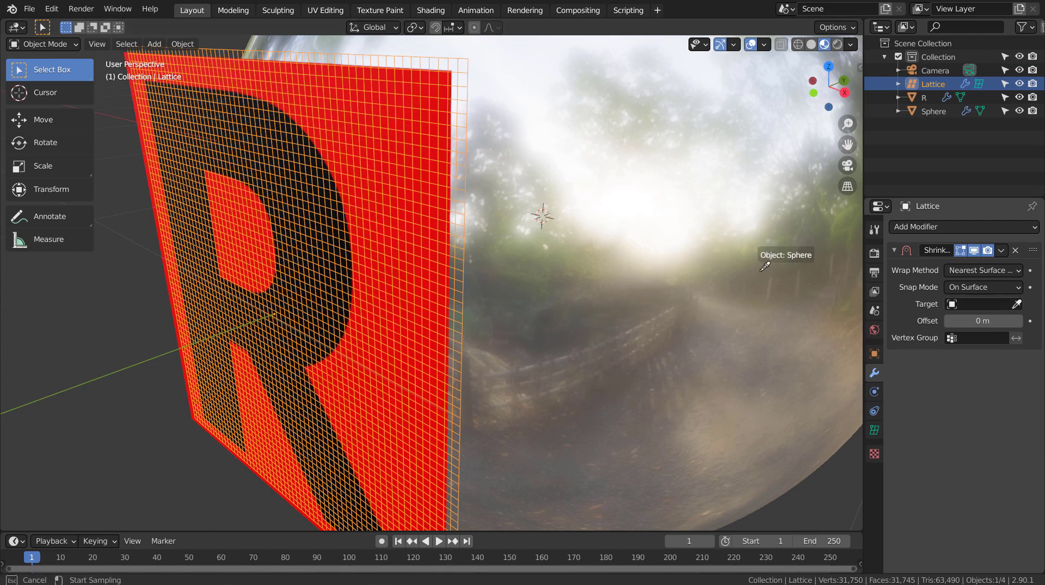
{"action": "left_click", "coordinate": [760, 302]}
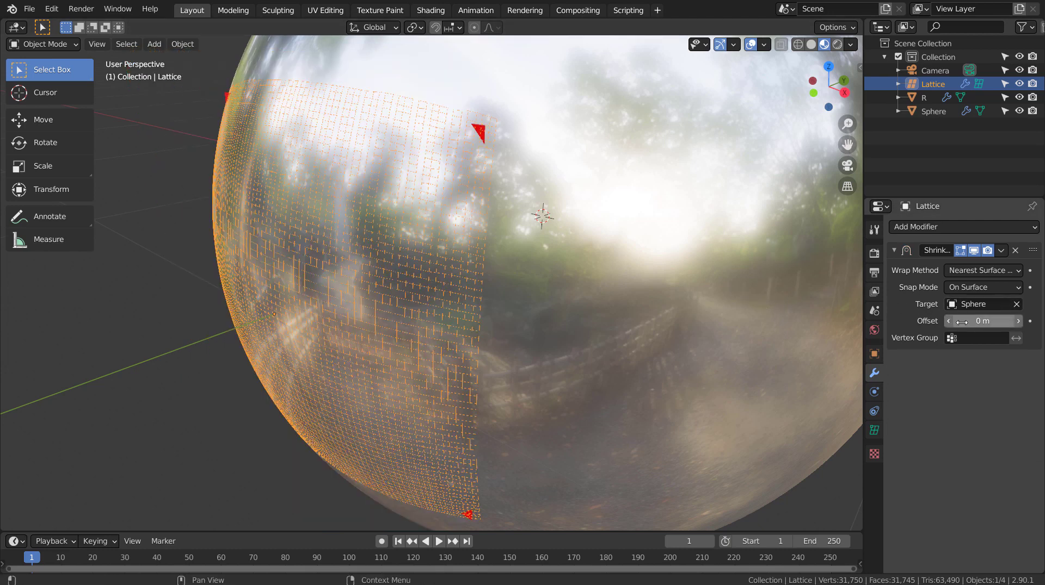
Step: Set Shrinkwrap snap mode to Above Surface with 0.001 m offset, then reselect R
{"action": "left_click", "coordinate": [978, 287]}
{"action": "left_click", "coordinate": [958, 363]}
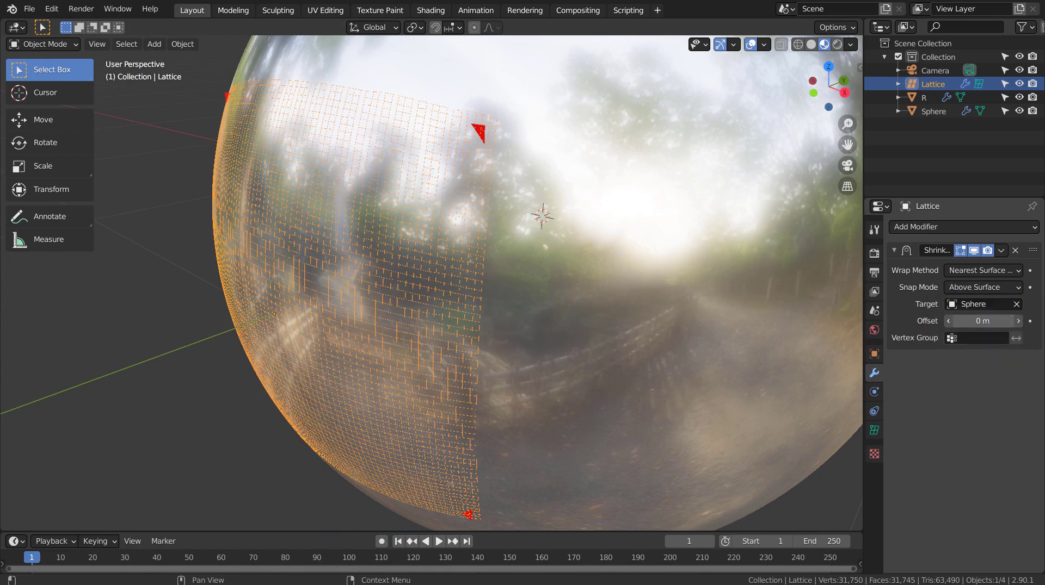
{"action": "left_click", "coordinate": [982, 321]}
{"action": "type", "text": ".001"}
{"action": "key", "text": "Return"}
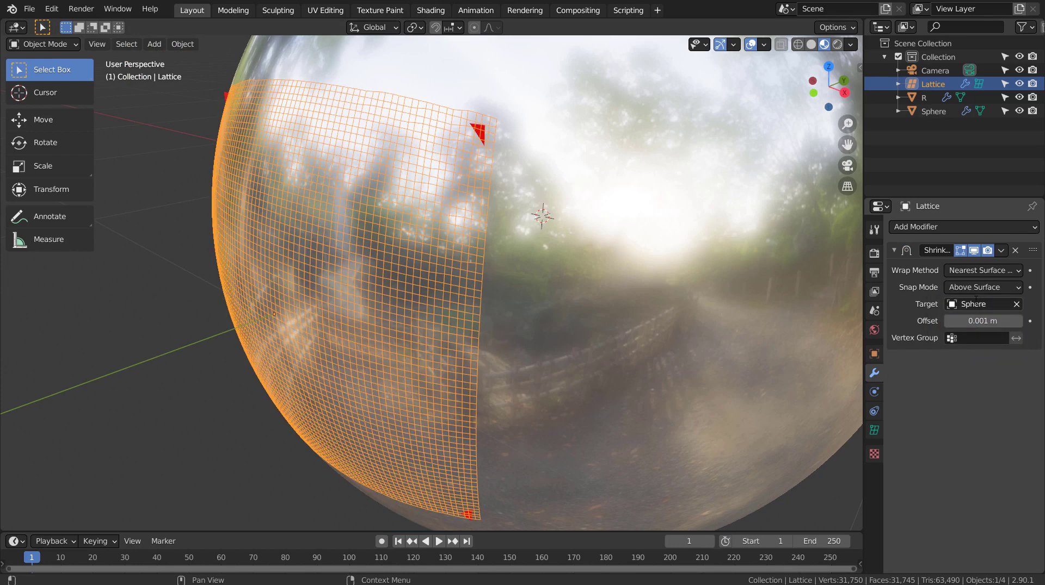
{"action": "middle_click_drag", "start_coordinate": [621, 325], "coordinate": [709, 308]}
{"action": "scroll", "coordinate": [707, 308], "scroll_direction": "down", "scroll_amount": 3}
{"action": "middle_click_drag", "start_coordinate": [836, 318], "coordinate": [625, 323]}
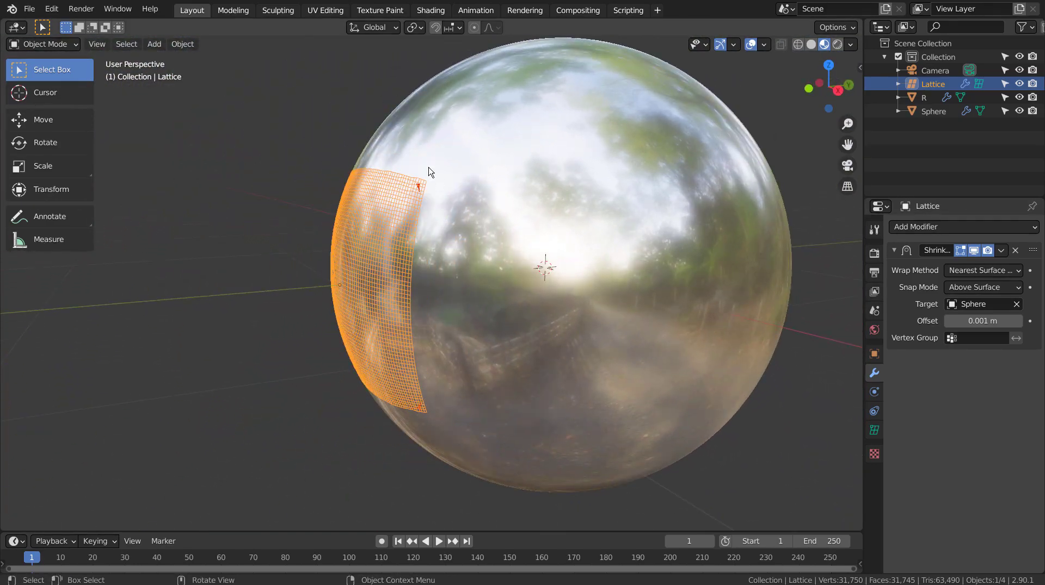
{"action": "left_click", "coordinate": [416, 189]}
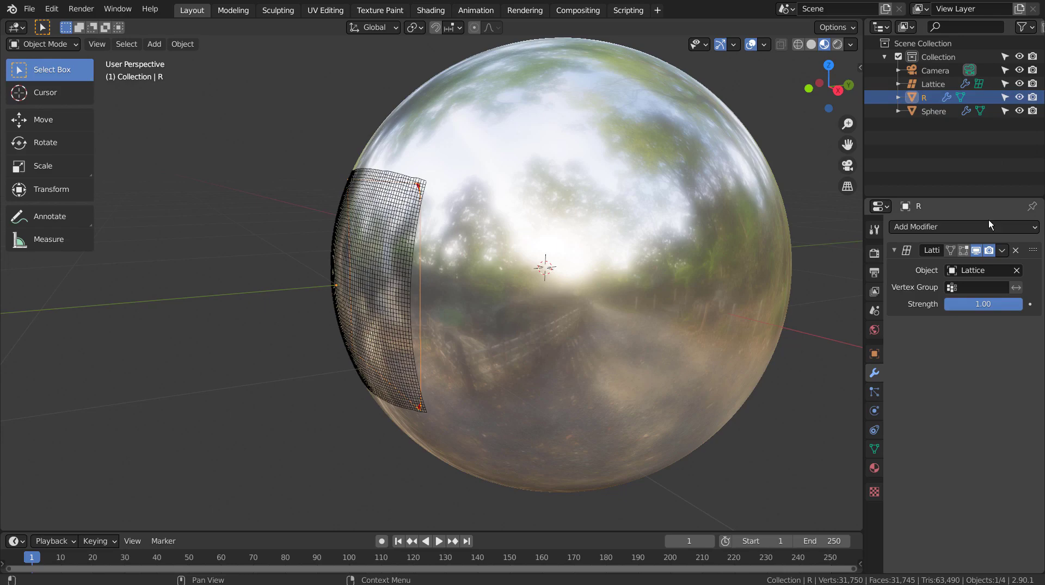
Step: Hide the R plane's Lattice modifier in the viewport and enter Edit Mode
{"action": "left_click", "coordinate": [976, 251]}
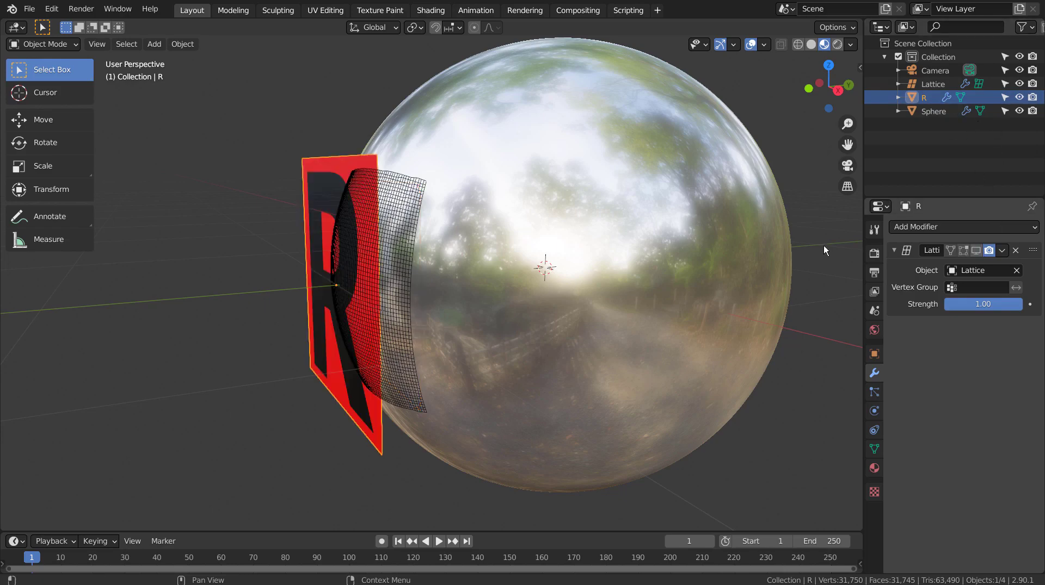
{"action": "mouse_move", "coordinate": [479, 191]}
{"action": "middle_mouse_down"}
{"action": "mouse_move", "coordinate": [413, 177]}
{"action": "mouse_move", "coordinate": [479, 131]}
{"action": "middle_mouse_up"}
{"action": "key", "text": "Tab"}
{"action": "scroll", "coordinate": [570, 222], "scroll_direction": "up", "scroll_amount": 2}
{"action": "scroll", "coordinate": [571, 222], "scroll_direction": "up", "scroll_amount": 1}
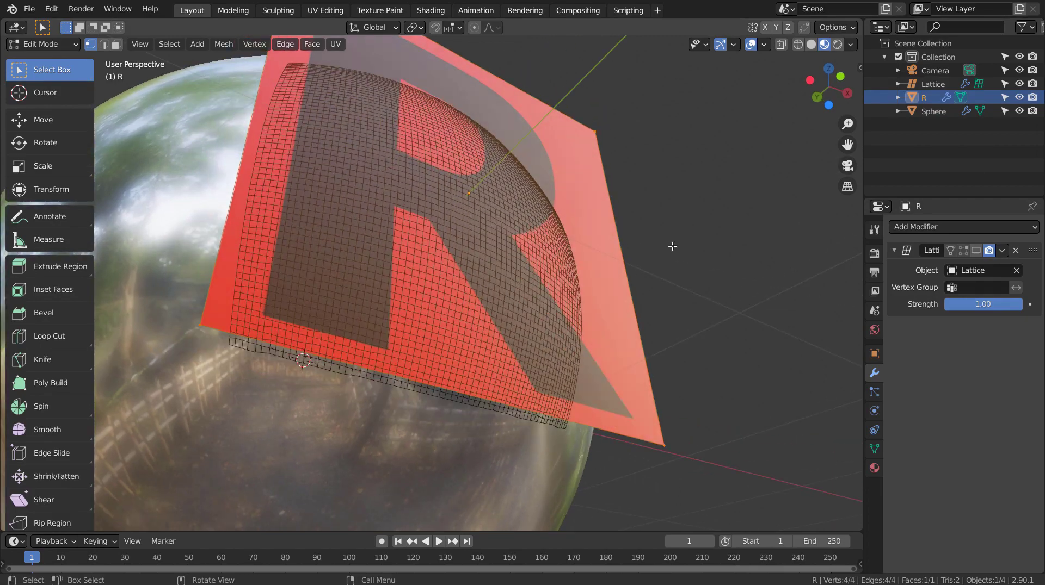
Step: Subdivide the R plane mesh with 100 cuts and return to Object Mode
{"action": "right_click", "coordinate": [672, 250]}
{"action": "left_click", "coordinate": [672, 250]}
{"action": "left_click", "coordinate": [171, 521]}
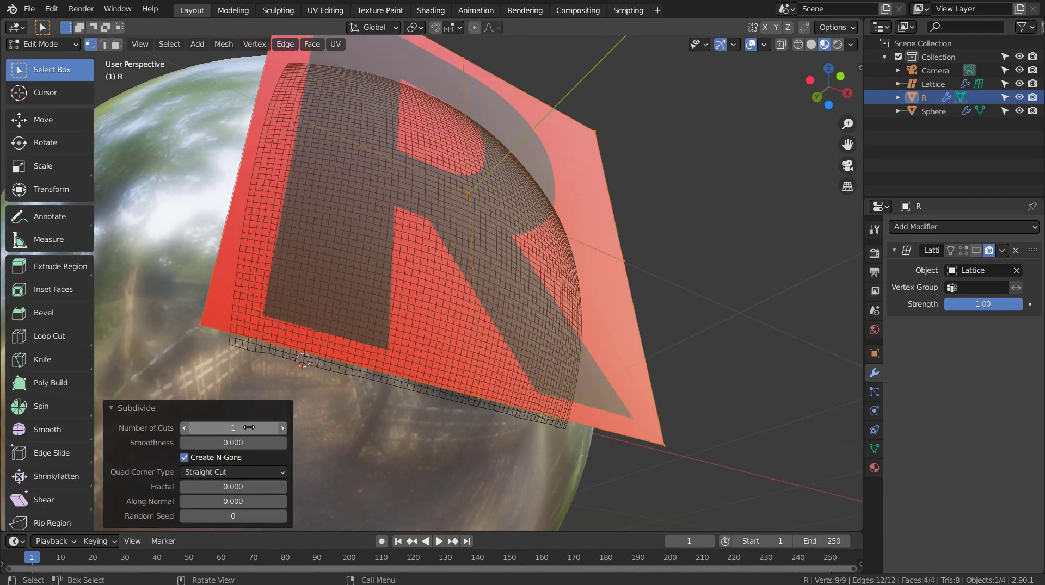
{"action": "left_click", "coordinate": [253, 426]}
{"action": "type", "text": "100"}
{"action": "key", "text": "Return"}
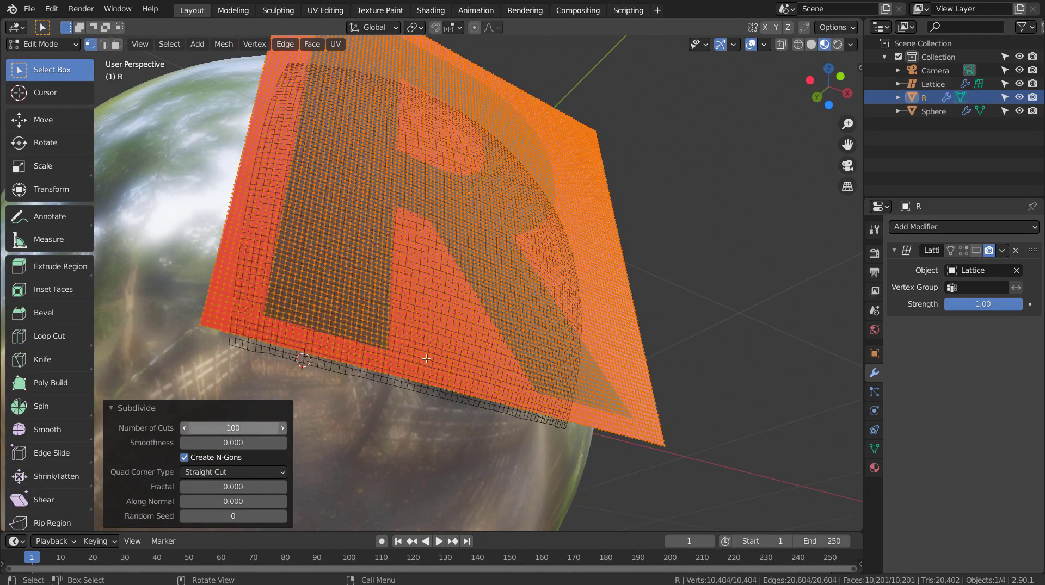
{"action": "key", "text": "Tab"}
{"action": "mouse_move", "coordinate": [479, 355]}
{"action": "middle_mouse_down"}
{"action": "mouse_move", "coordinate": [553, 385]}
{"action": "mouse_move", "coordinate": [807, 351]}
{"action": "middle_mouse_up"}
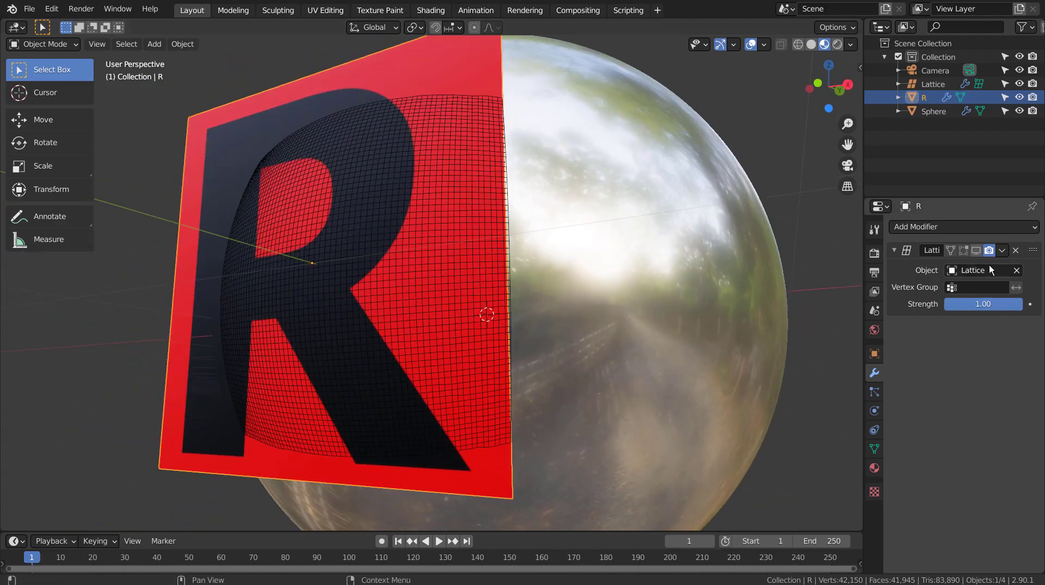
Step: Re-enable the R plane's Lattice modifier display in the viewport
{"action": "left_click", "coordinate": [688, 290]}
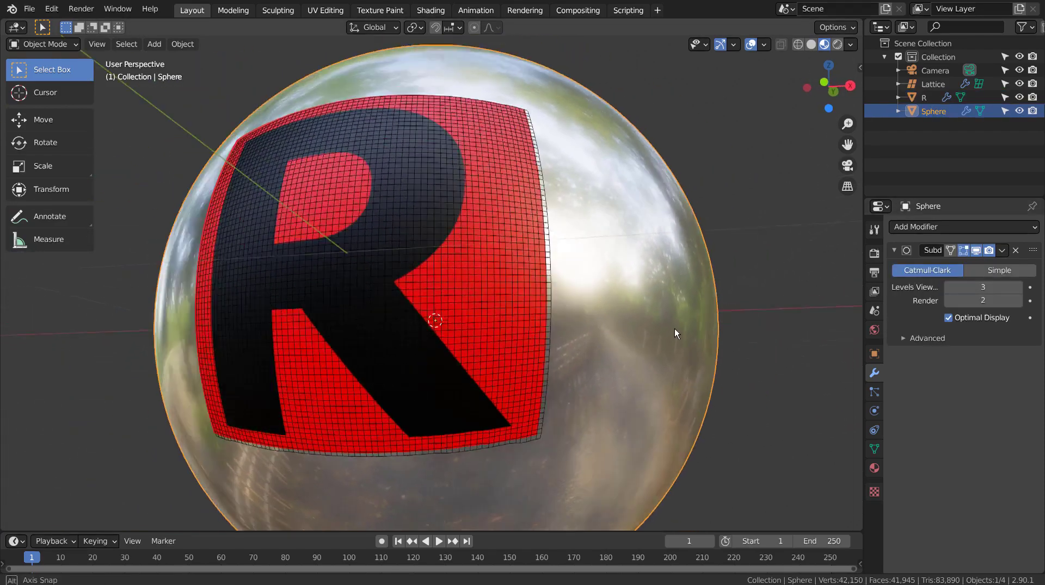
{"action": "left_click", "coordinate": [687, 352]}
{"action": "mouse_move", "coordinate": [674, 333]}
{"action": "middle_mouse_down"}
{"action": "mouse_move", "coordinate": [687, 352]}
{"action": "mouse_move", "coordinate": [720, 339]}
{"action": "mouse_move", "coordinate": [671, 337]}
{"action": "middle_mouse_up"}
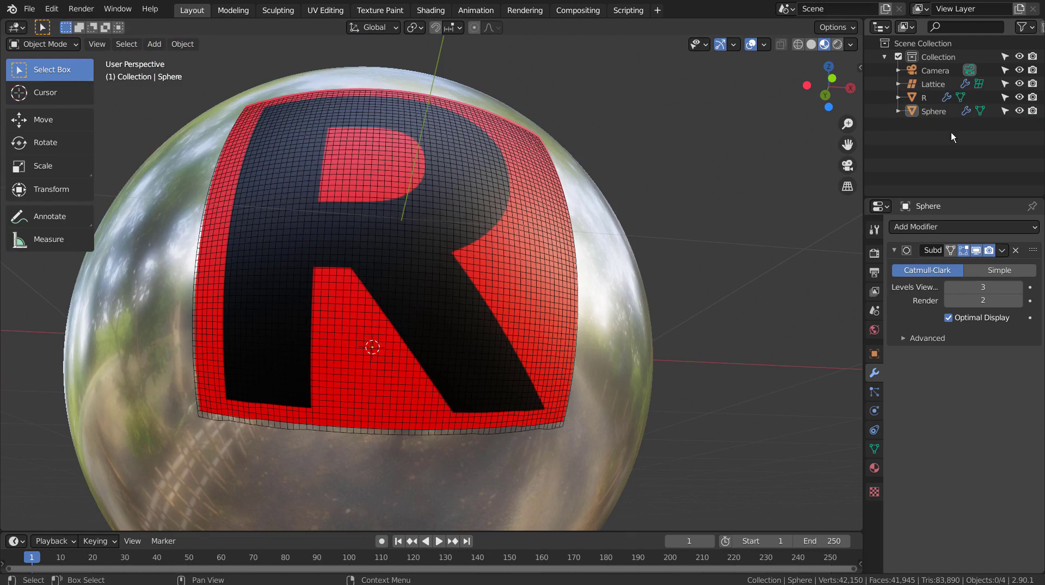
Step: Hide the Lattice in the outliner and box-select the Sphere and R decal
{"action": "left_click", "coordinate": [933, 84]}
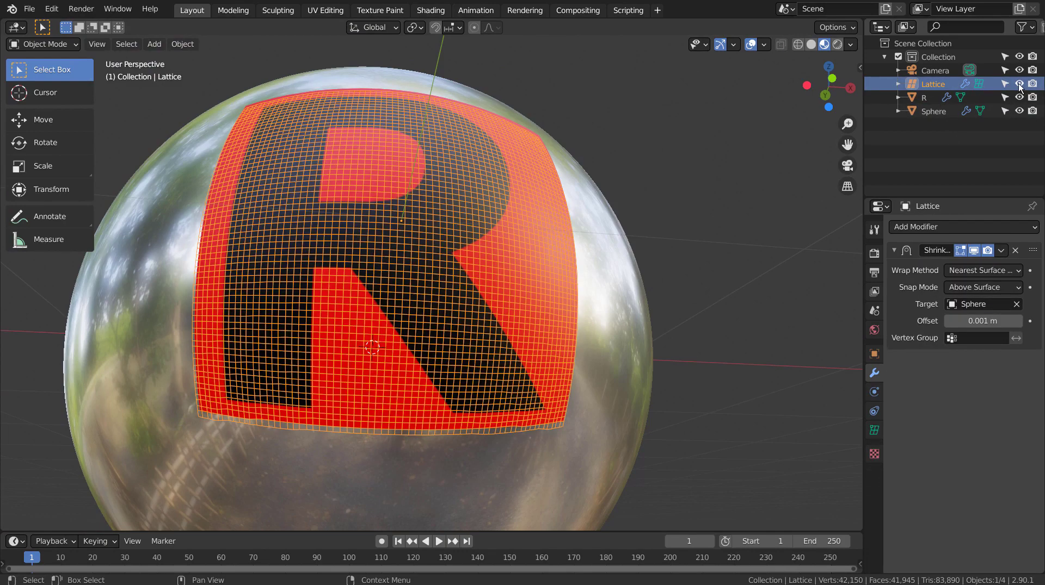
{"action": "left_click", "coordinate": [1019, 83]}
{"action": "mouse_move", "coordinate": [797, 202]}
{"action": "middle_mouse_down"}
{"action": "mouse_move", "coordinate": [751, 287]}
{"action": "mouse_move", "coordinate": [711, 299]}
{"action": "middle_mouse_up"}
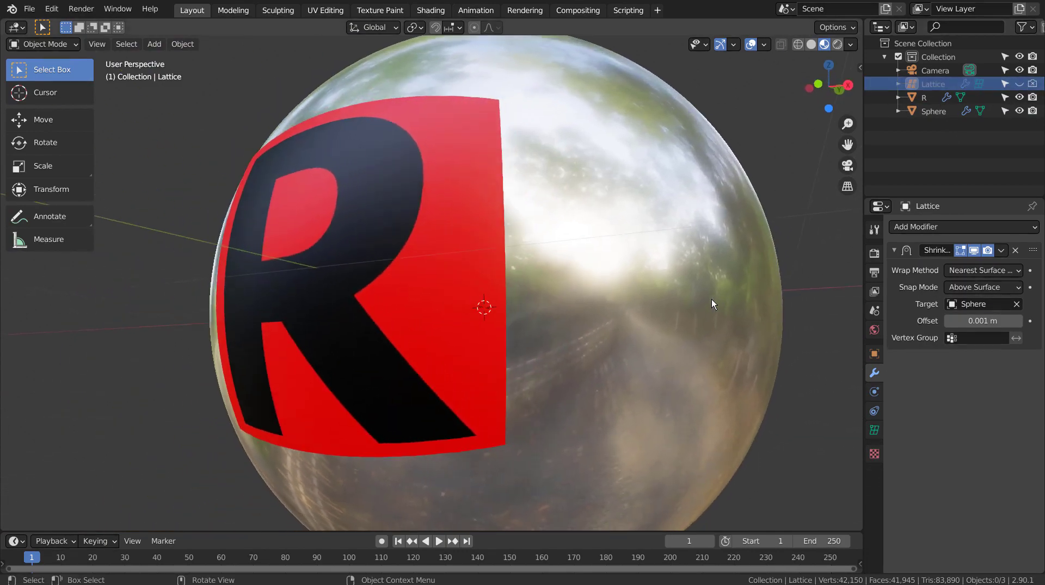
{"action": "scroll", "coordinate": [711, 304], "scroll_direction": "down", "scroll_amount": 4}
{"action": "scroll", "coordinate": [694, 286], "scroll_direction": "down", "scroll_amount": 3}
{"action": "mouse_move", "coordinate": [618, 389]}
{"action": "middle_mouse_down"}
{"action": "mouse_move", "coordinate": [741, 382]}
{"action": "mouse_move", "coordinate": [749, 354]}
{"action": "mouse_move", "coordinate": [676, 362]}
{"action": "mouse_move", "coordinate": [590, 406]}
{"action": "mouse_move", "coordinate": [619, 411]}
{"action": "middle_mouse_up"}
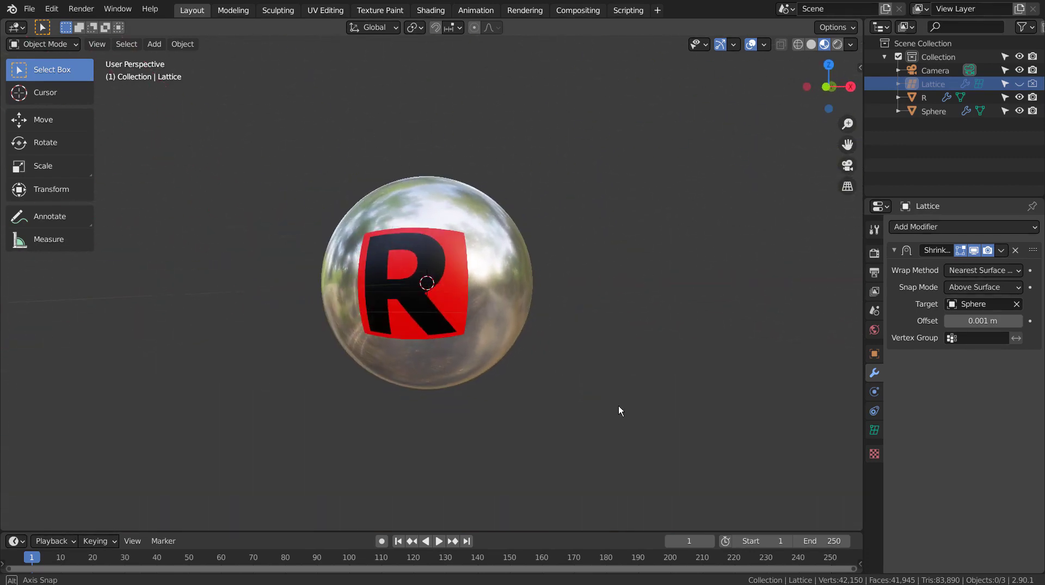
{"action": "left_click_drag", "start_coordinate": [337, 207], "coordinate": [544, 347]}
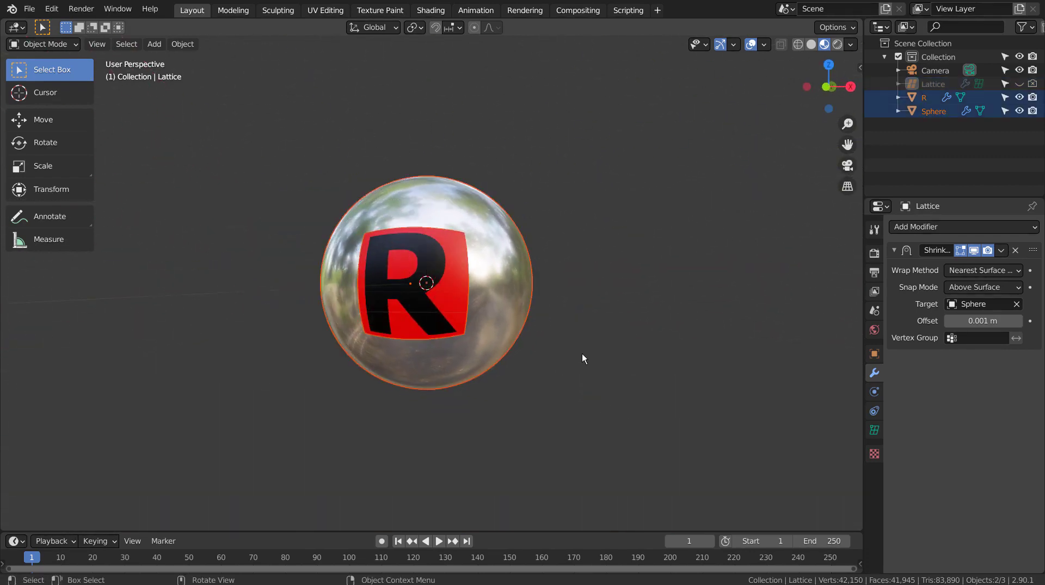
Step: From top view, duplicate the Sphere and R decal 2.3 m to the left along X
{"action": "key", "text": "KP_7"}
{"action": "key", "text": "shift+d"}
{"action": "key", "text": "x"}
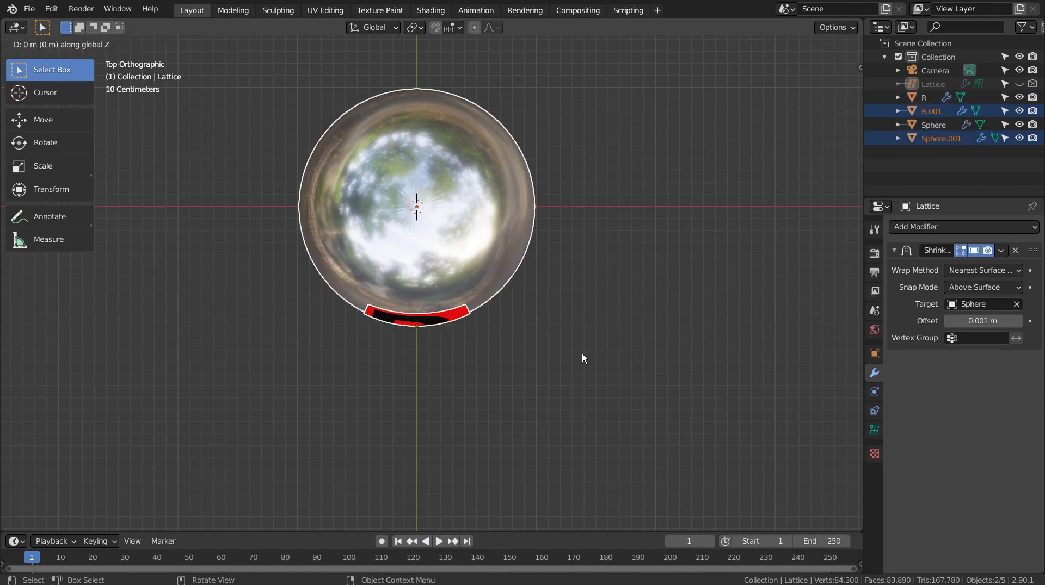
{"action": "left_click", "coordinate": [306, 352]}
{"action": "mouse_move", "coordinate": [306, 352]}
{"action": "middle_mouse_down"}
{"action": "mouse_move", "coordinate": [387, 334]}
{"action": "mouse_move", "coordinate": [311, 263]}
{"action": "middle_mouse_up"}
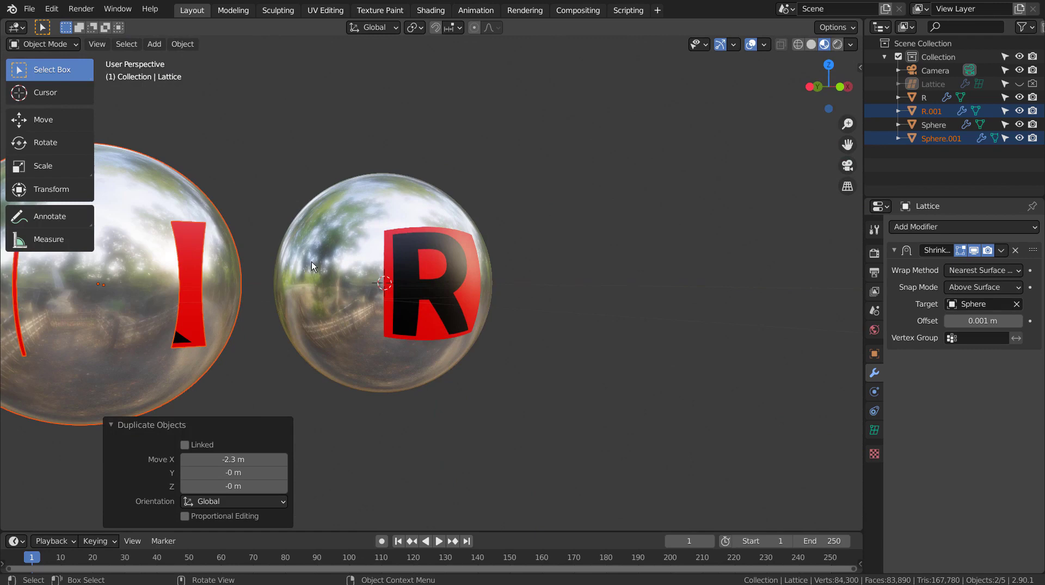
Step: Inspect the copied R.001 and Sphere.001 to check the distorted decal
{"action": "left_click", "coordinate": [204, 293]}
{"action": "mouse_move", "coordinate": [279, 354]}
{"action": "middle_mouse_down"}
{"action": "mouse_move", "coordinate": [523, 368]}
{"action": "mouse_move", "coordinate": [457, 357]}
{"action": "mouse_move", "coordinate": [436, 413]}
{"action": "mouse_move", "coordinate": [403, 381]}
{"action": "middle_mouse_up"}
{"action": "left_click", "coordinate": [441, 302]}
{"action": "left_click", "coordinate": [322, 328]}
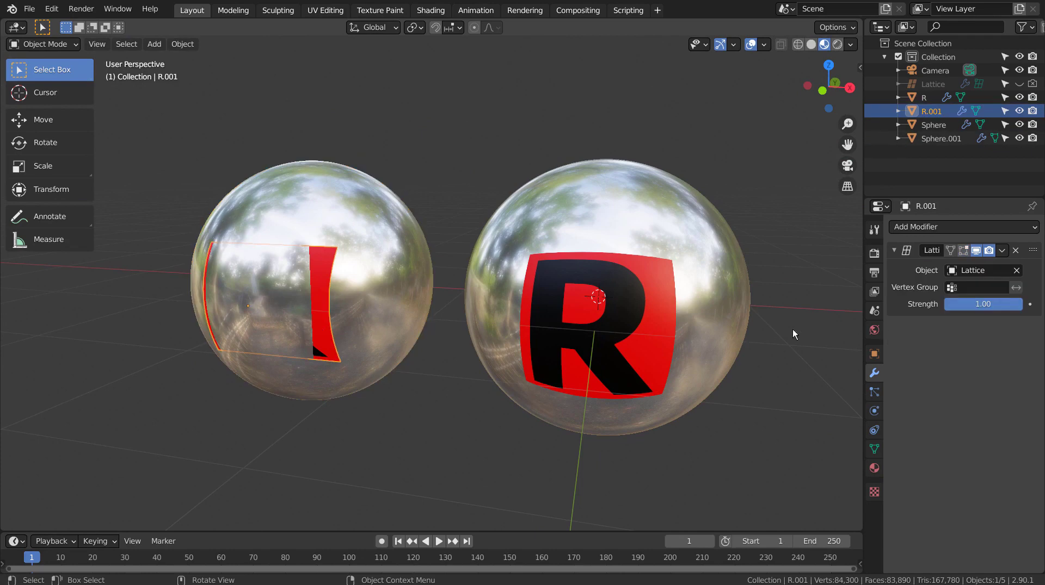
Step: Undo the duplication, unhide the Lattice, and box-select Lattice, R and Sphere together
{"action": "key", "text": "ctrl+z"}
{"action": "key", "text": "ctrl+z"}
{"action": "key", "text": "ctrl+z"}
{"action": "key", "text": "ctrl+z"}
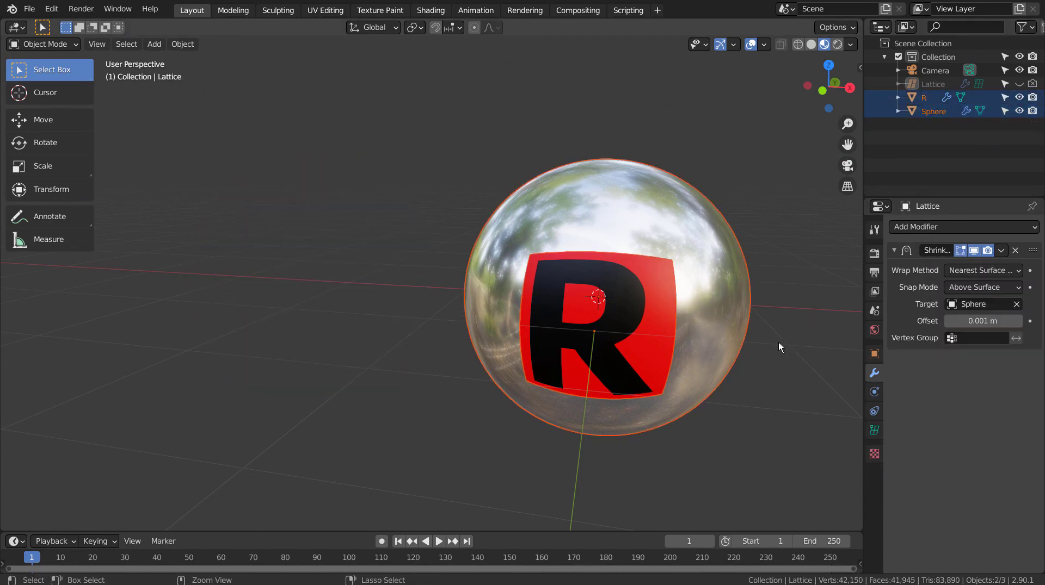
{"action": "left_click", "coordinate": [1019, 84]}
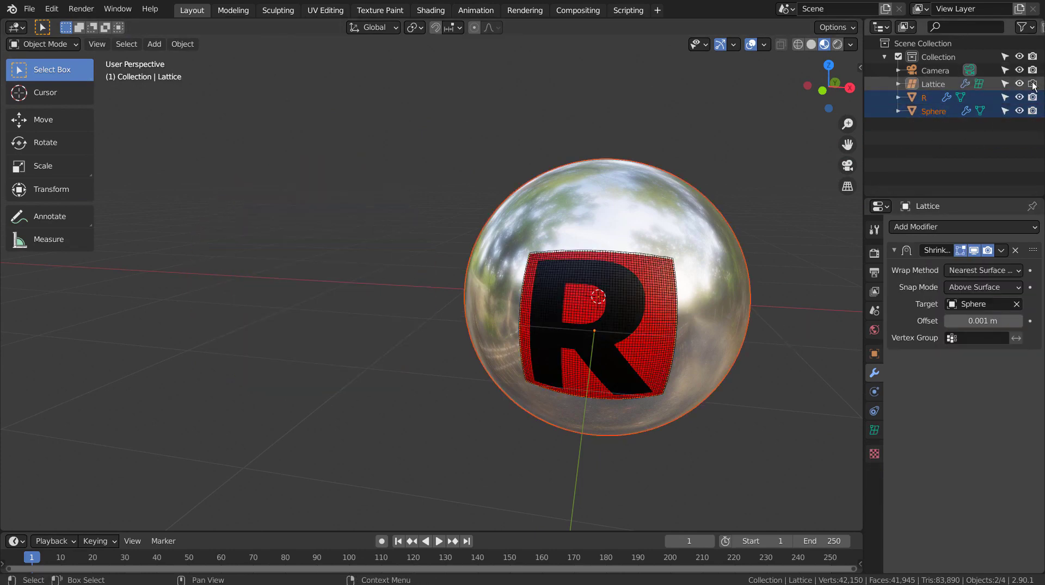
{"action": "left_click", "coordinate": [774, 407]}
{"action": "key", "text": "b"}
{"action": "left_click_drag", "start_coordinate": [603, 217], "coordinate": [740, 388]}
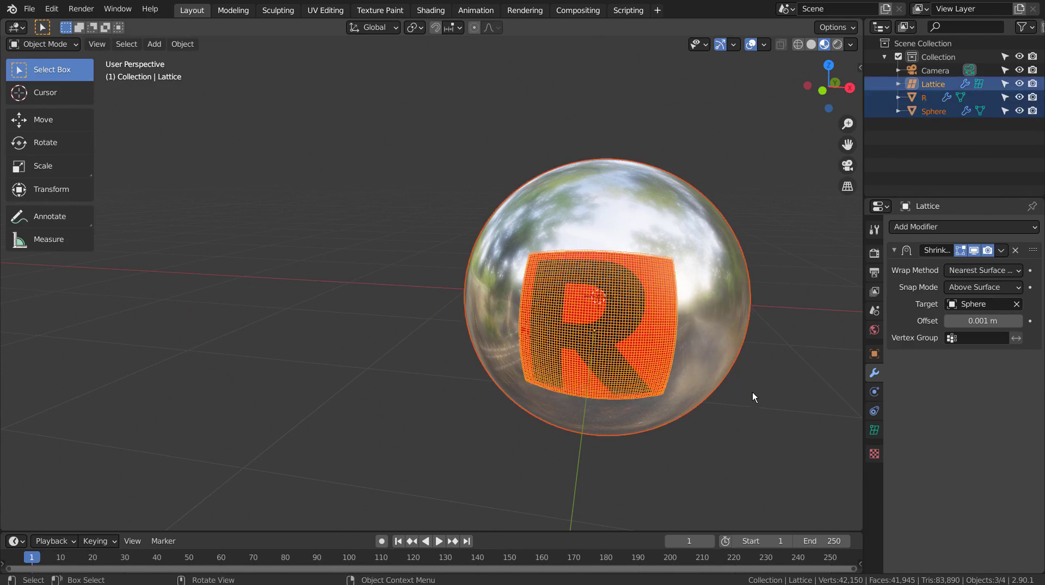
Step: Duplicate the lattice, R and sphere along X, then move the copy closer to the original
{"action": "key", "text": "shift+d"}
{"action": "key", "text": "x"}
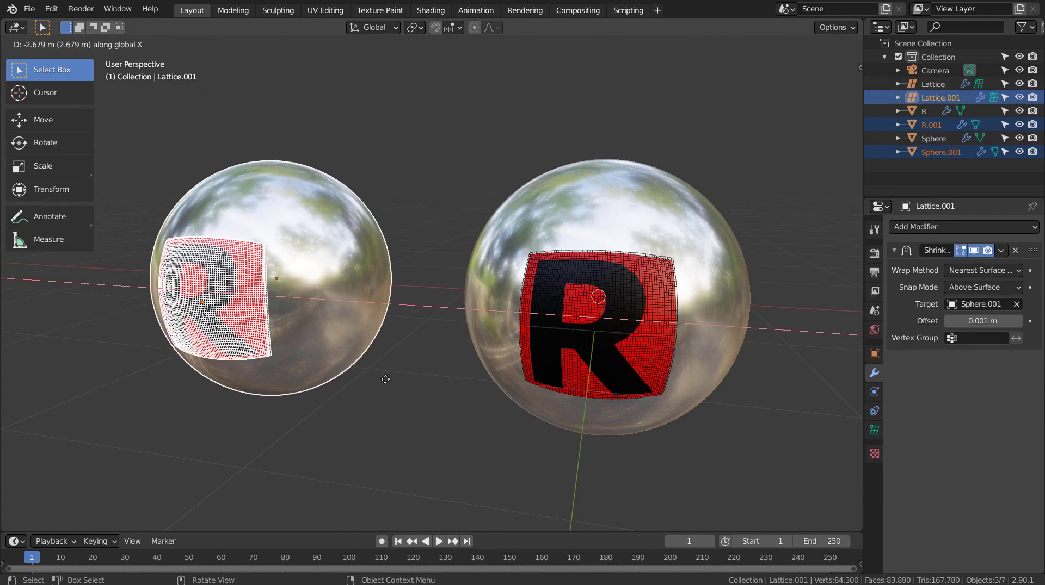
{"action": "left_click", "coordinate": [381, 378]}
{"action": "key", "text": "KP_7"}
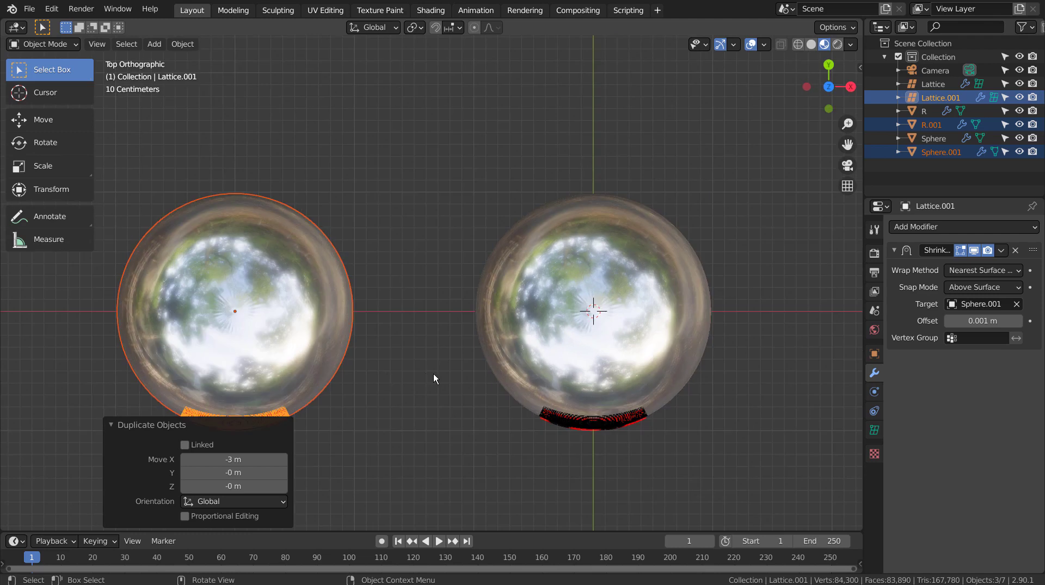
{"action": "key", "text": "g"}
{"action": "key", "text": "x"}
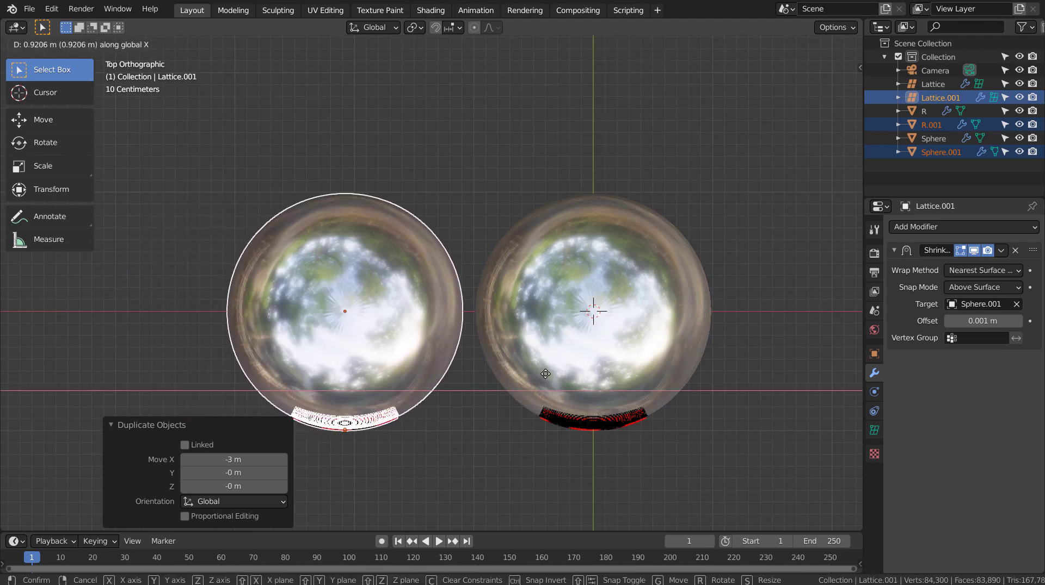
{"action": "left_click", "coordinate": [543, 374]}
{"action": "middle_click_drag", "start_coordinate": [620, 446], "coordinate": [623, 283]}
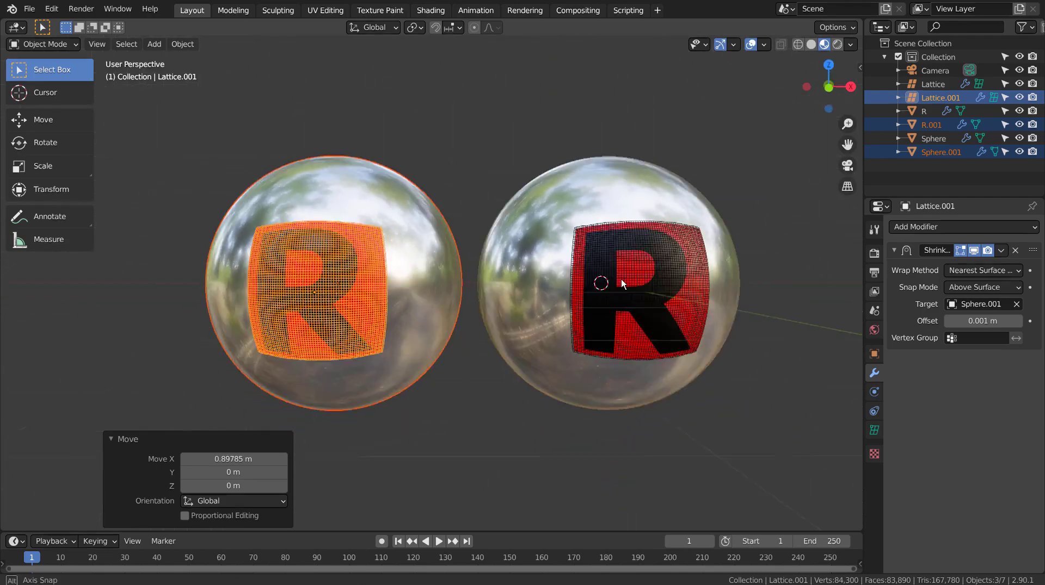
Step: Check the copied lattice and confirm R.001's Lattice modifier uses Lattice.001
{"action": "left_click", "coordinate": [642, 446]}
{"action": "key", "text": "Tab"}
{"action": "mouse_move", "coordinate": [642, 445]}
{"action": "middle_mouse_down"}
{"action": "mouse_move", "coordinate": [620, 440]}
{"action": "mouse_move", "coordinate": [579, 309]}
{"action": "middle_mouse_up"}
{"action": "key", "text": "Tab"}
{"action": "left_click", "coordinate": [563, 264]}
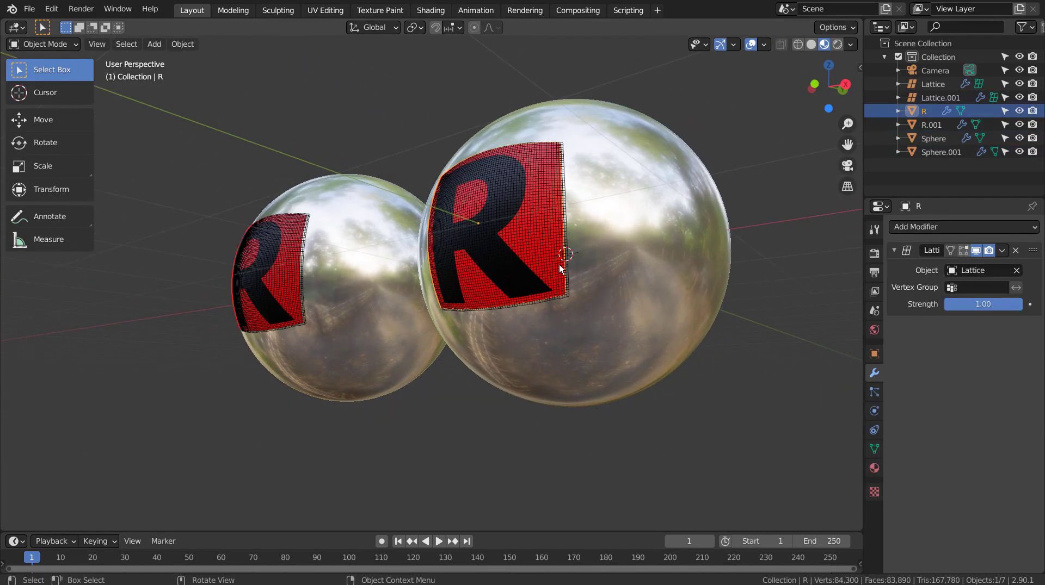
{"action": "left_click", "coordinate": [938, 127]}
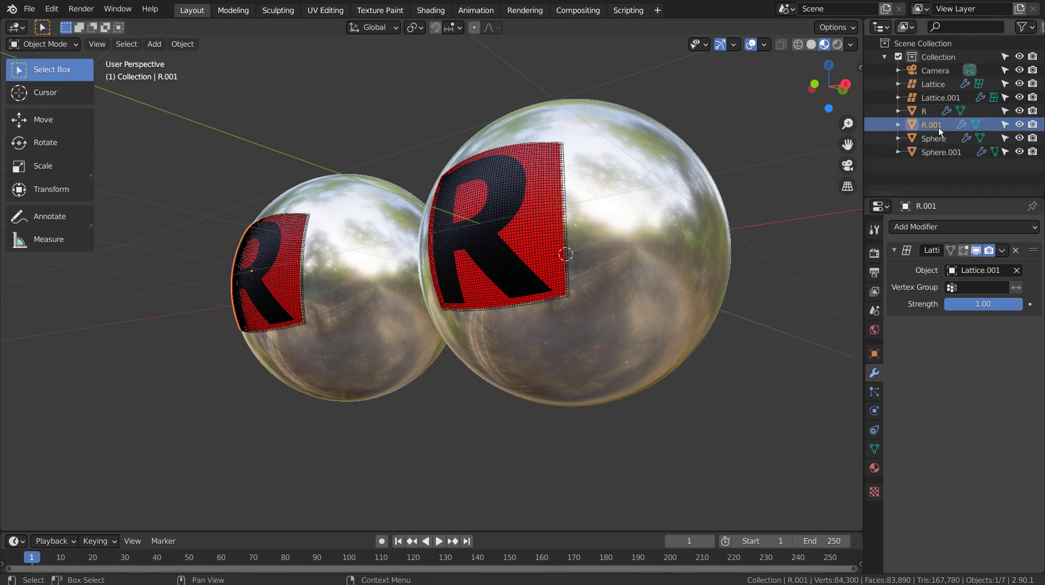
{"action": "mouse_move", "coordinate": [761, 146]}
{"action": "middle_mouse_down"}
{"action": "mouse_move", "coordinate": [799, 184]}
{"action": "mouse_move", "coordinate": [732, 176]}
{"action": "middle_mouse_up"}
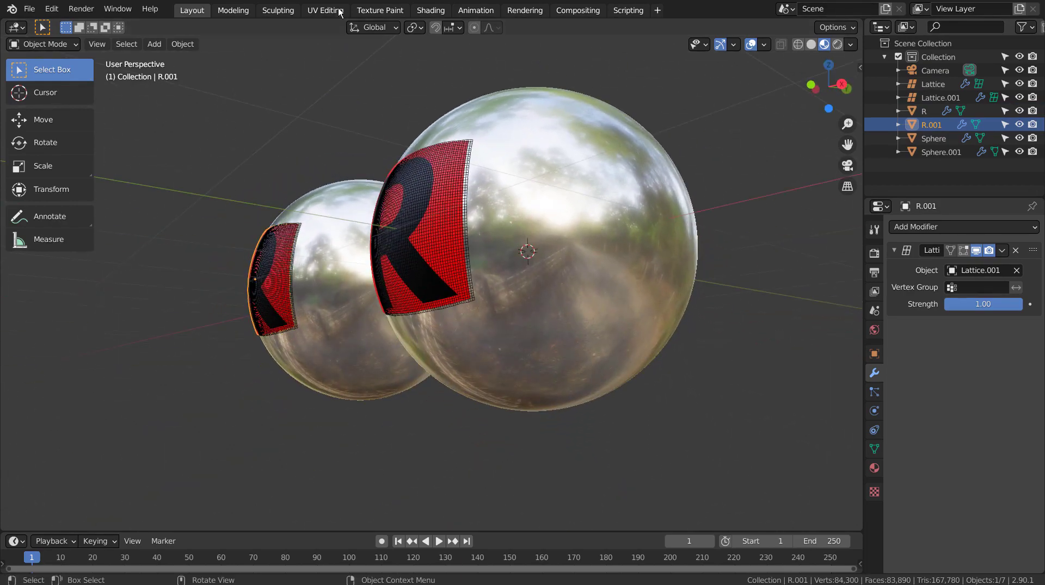
Step: In Shading, unlink R.png from the decal's Image Texture node and try loading G.png
{"action": "left_click", "coordinate": [428, 10]}
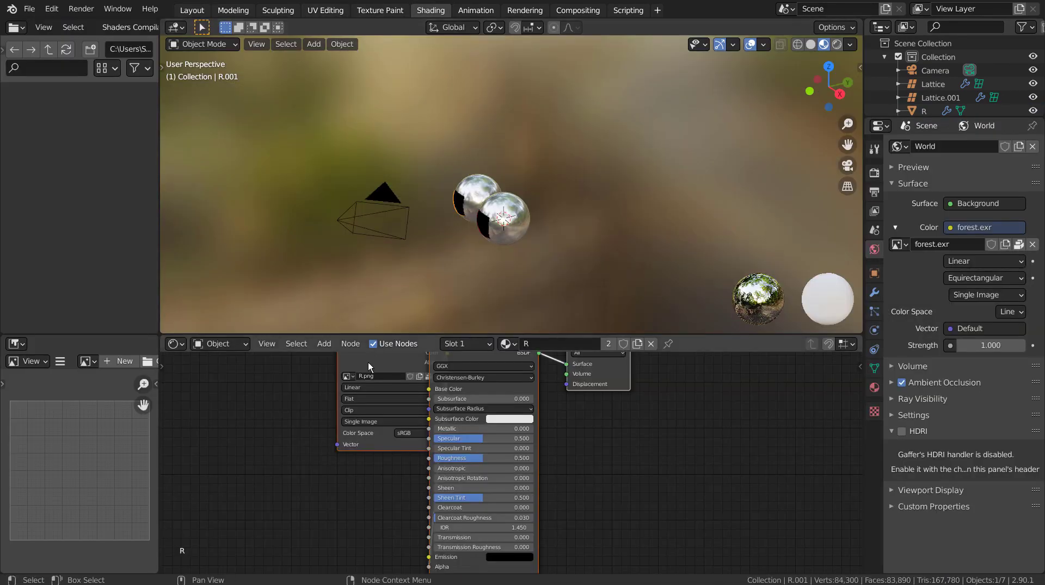
{"action": "mouse_move", "coordinate": [368, 362]}
{"action": "left_mouse_down"}
{"action": "mouse_move", "coordinate": [357, 368]}
{"action": "mouse_move", "coordinate": [569, 379]}
{"action": "mouse_move", "coordinate": [500, 417]}
{"action": "left_mouse_up"}
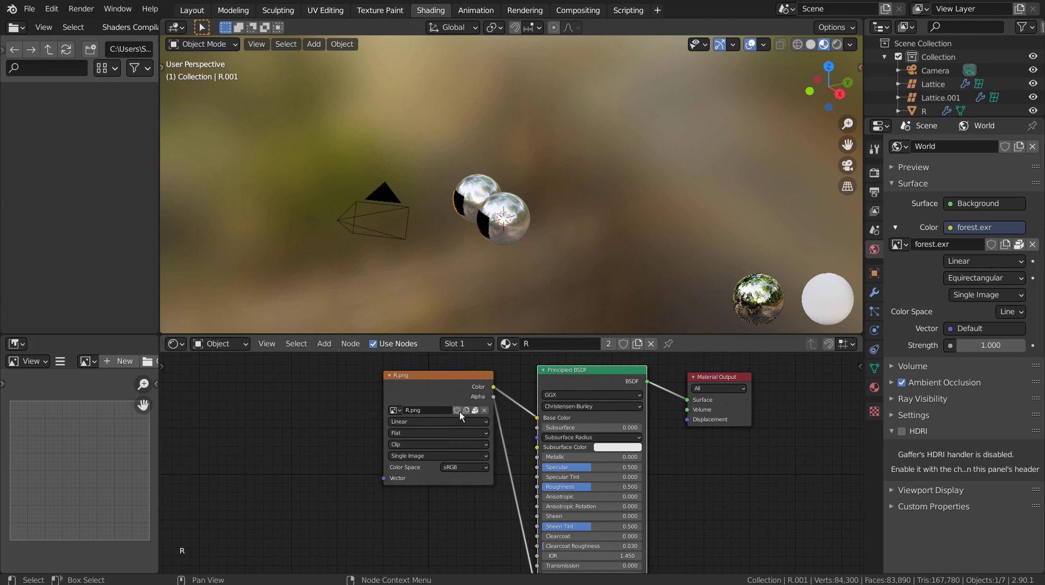
{"action": "scroll", "coordinate": [457, 422], "scroll_direction": "up", "scroll_amount": 2}
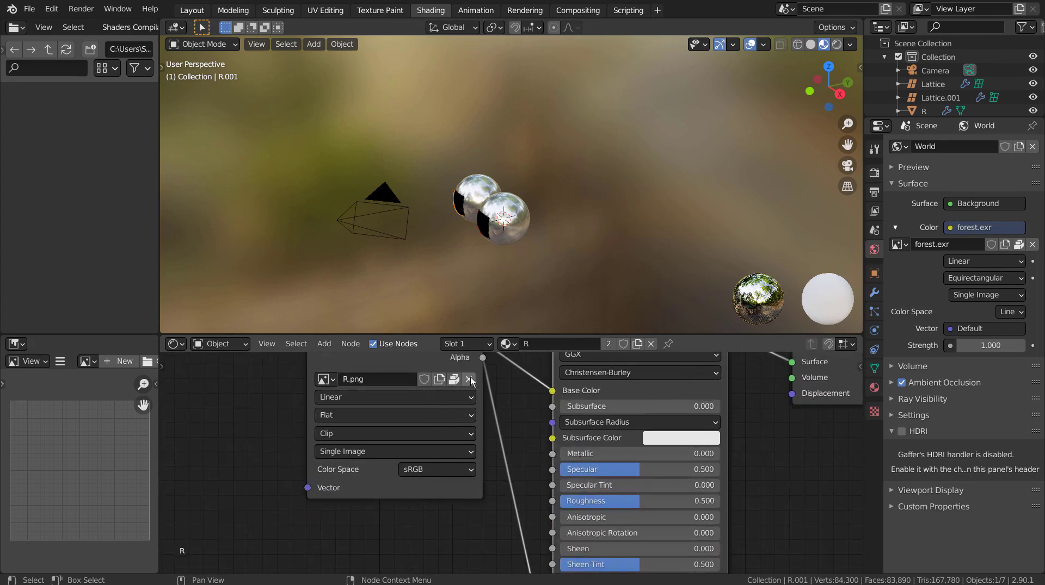
{"action": "left_click", "coordinate": [469, 379]}
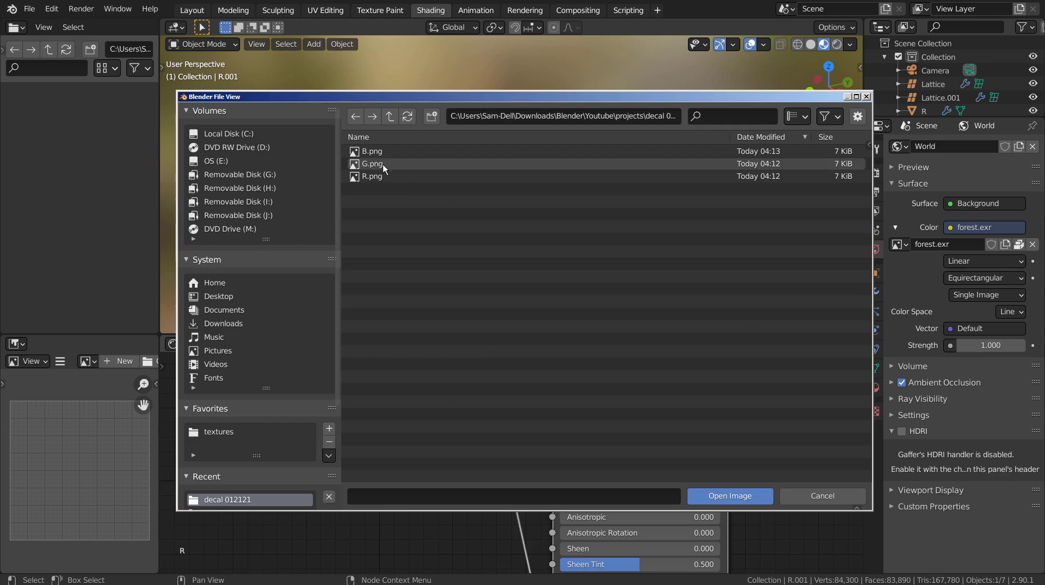
{"action": "double_click", "coordinate": [381, 163]}
{"action": "mouse_move", "coordinate": [553, 251]}
{"action": "middle_mouse_down"}
{"action": "mouse_move", "coordinate": [509, 270]}
{"action": "mouse_move", "coordinate": [624, 190]}
{"action": "mouse_move", "coordinate": [520, 229]}
{"action": "middle_mouse_up"}
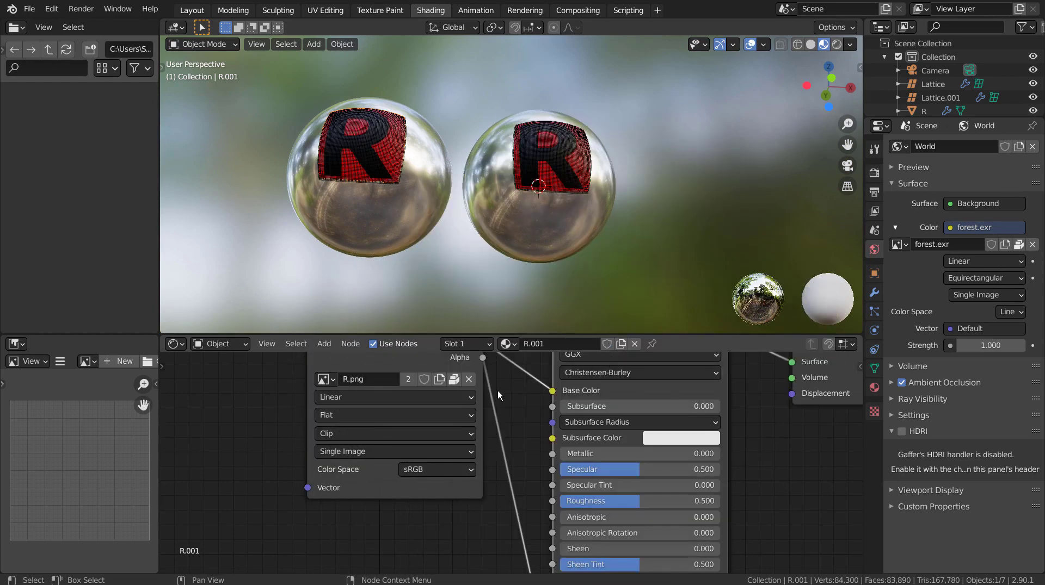
Step: Load G.png onto the left sphere's decal and return to the Layout workspace
{"action": "left_click", "coordinate": [469, 379]}
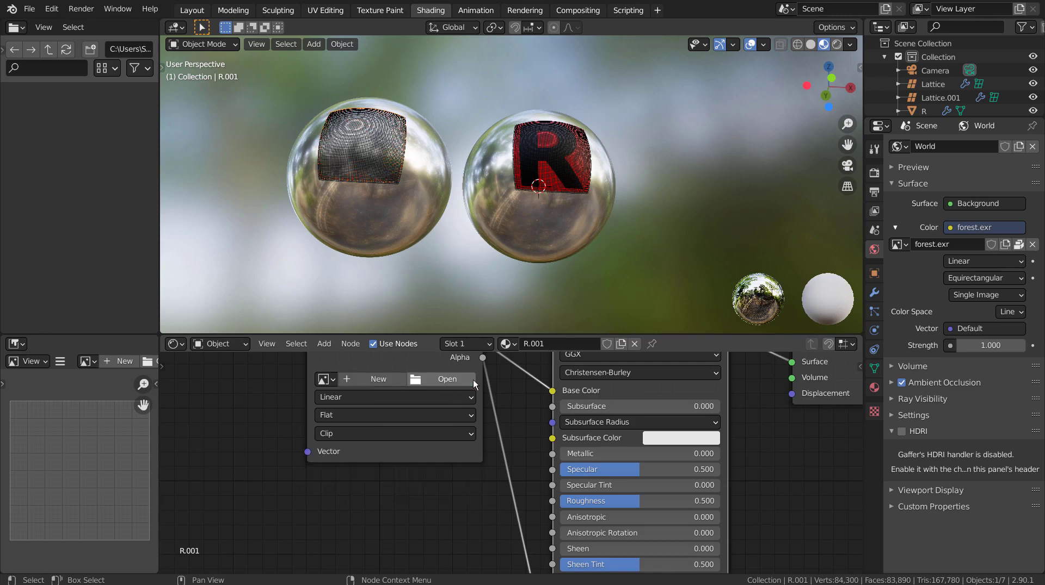
{"action": "left_click", "coordinate": [432, 380]}
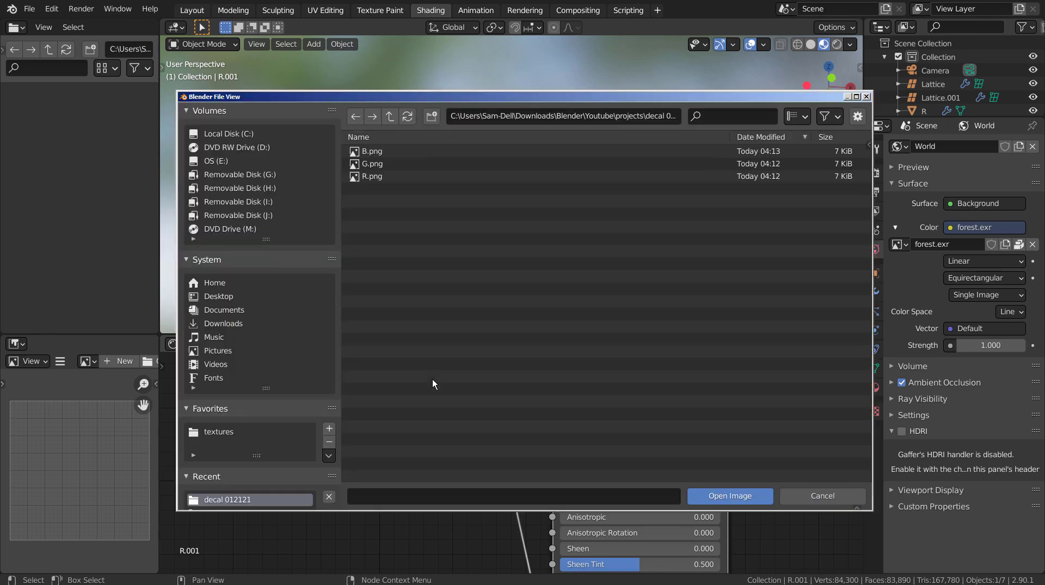
{"action": "double_click", "coordinate": [376, 167]}
{"action": "middle_click_drag", "start_coordinate": [460, 266], "coordinate": [507, 273]}
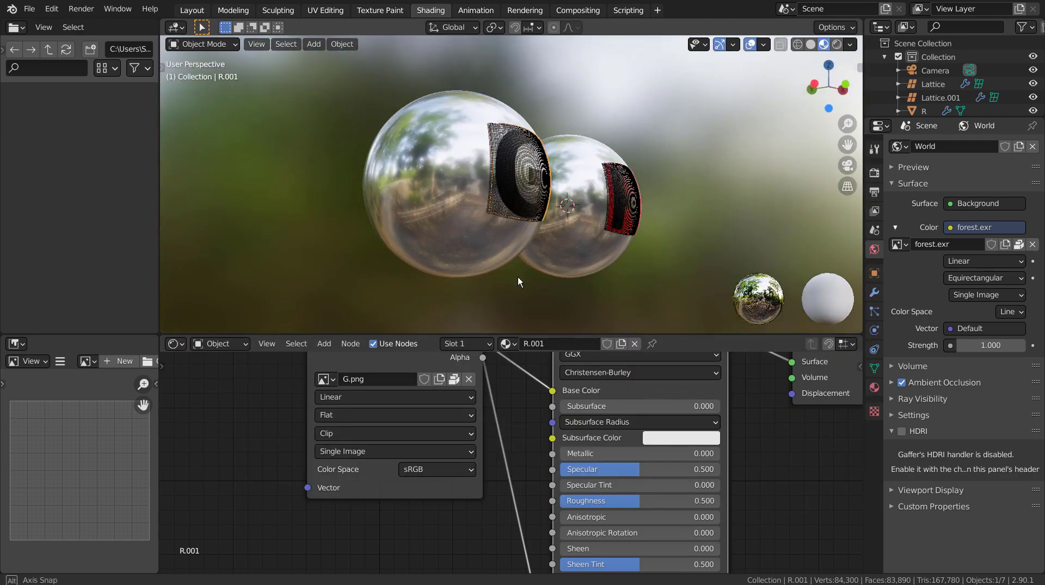
{"action": "scroll", "coordinate": [544, 245], "scroll_direction": "up", "scroll_amount": 3}
{"action": "middle_click_drag", "start_coordinate": [563, 252], "coordinate": [540, 240]}
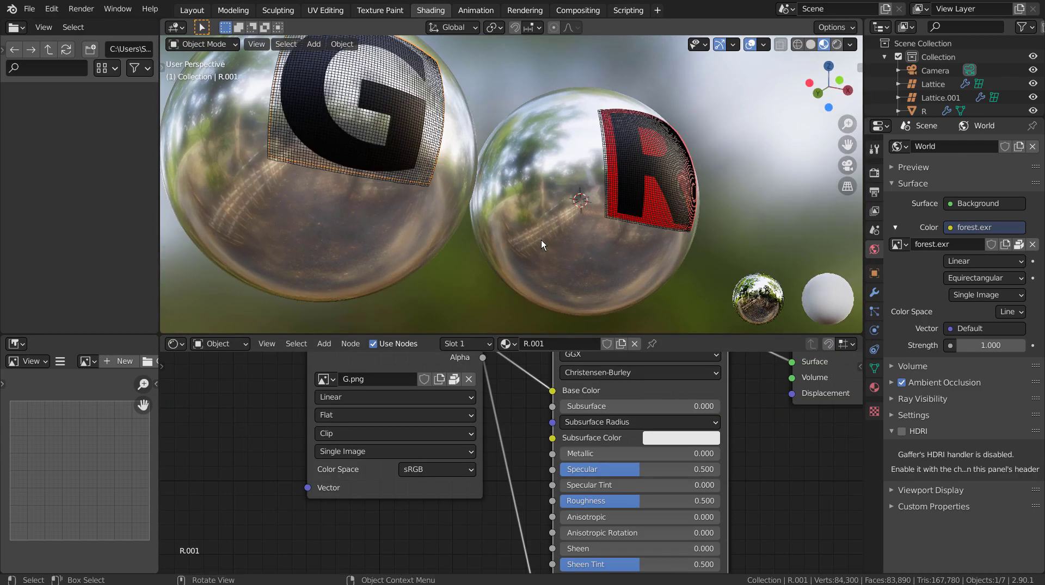
{"action": "left_click", "coordinate": [196, 11]}
{"action": "middle_click_drag", "start_coordinate": [452, 190], "coordinate": [626, 253]}
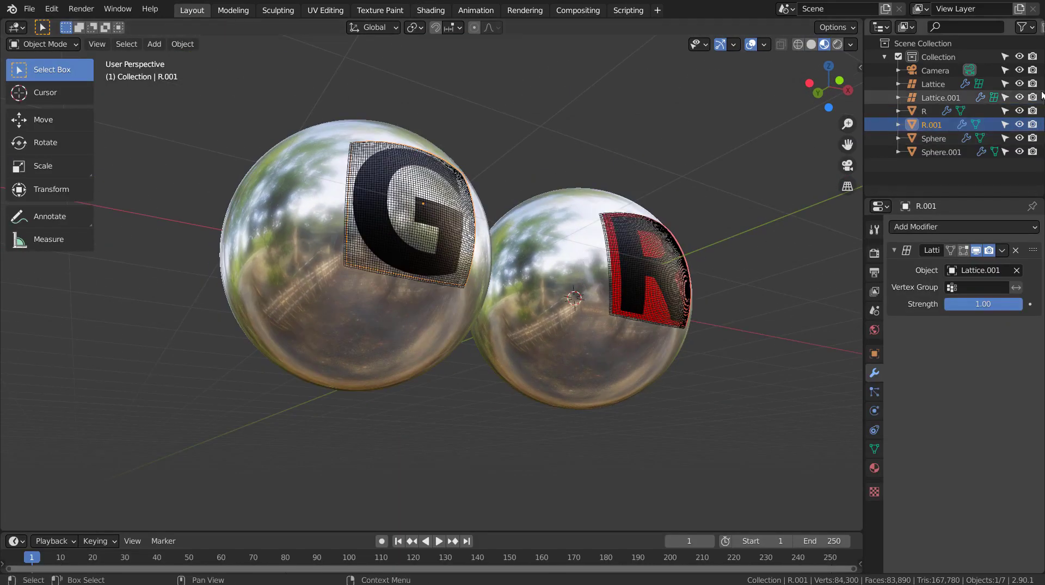
Step: Hide Lattice and Lattice.001, select the G decal, and switch to Shading
{"action": "left_click", "coordinate": [1018, 84]}
{"action": "left_click", "coordinate": [789, 302]}
{"action": "mouse_move", "coordinate": [789, 302]}
{"action": "middle_mouse_down"}
{"action": "mouse_move", "coordinate": [713, 380]}
{"action": "mouse_move", "coordinate": [743, 386]}
{"action": "mouse_move", "coordinate": [701, 415]}
{"action": "mouse_move", "coordinate": [576, 417]}
{"action": "mouse_move", "coordinate": [558, 397]}
{"action": "mouse_move", "coordinate": [640, 374]}
{"action": "mouse_move", "coordinate": [693, 401]}
{"action": "middle_mouse_up"}
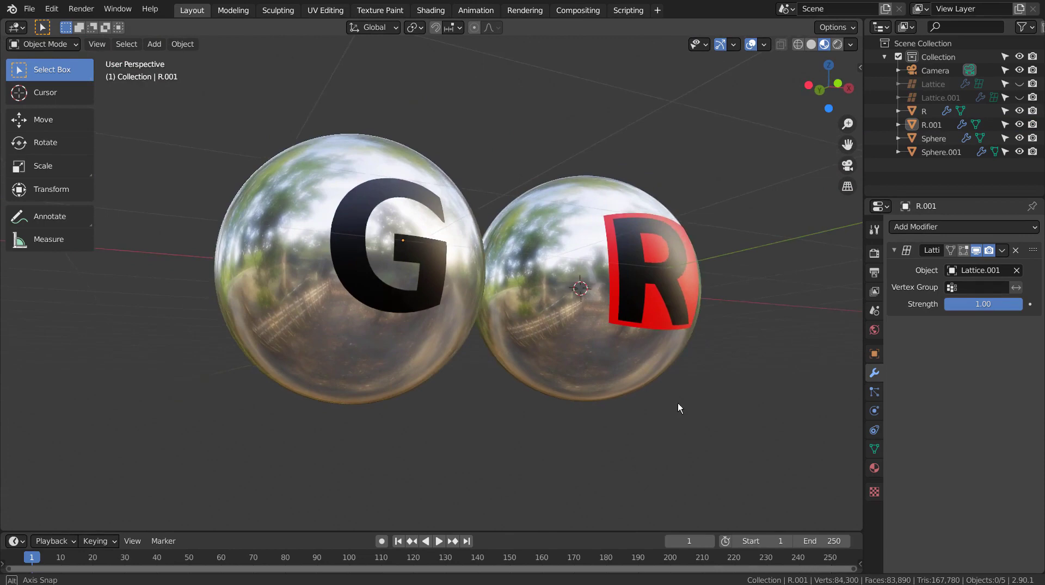
{"action": "mouse_move", "coordinate": [677, 403]}
{"action": "middle_mouse_down"}
{"action": "mouse_move", "coordinate": [644, 403]}
{"action": "mouse_move", "coordinate": [358, 281]}
{"action": "middle_mouse_up"}
{"action": "left_click", "coordinate": [335, 264]}
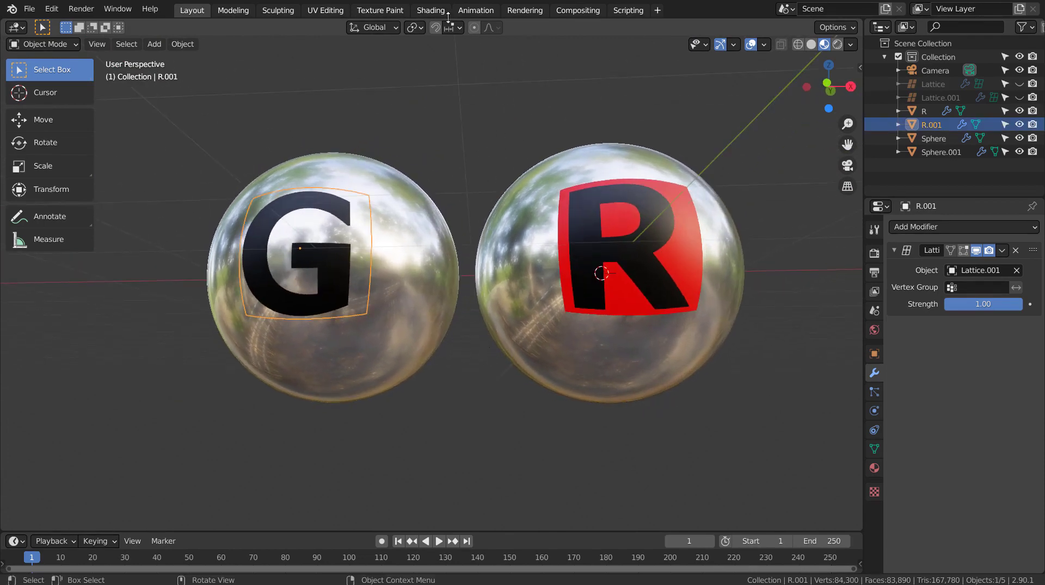
{"action": "left_click", "coordinate": [422, 12]}
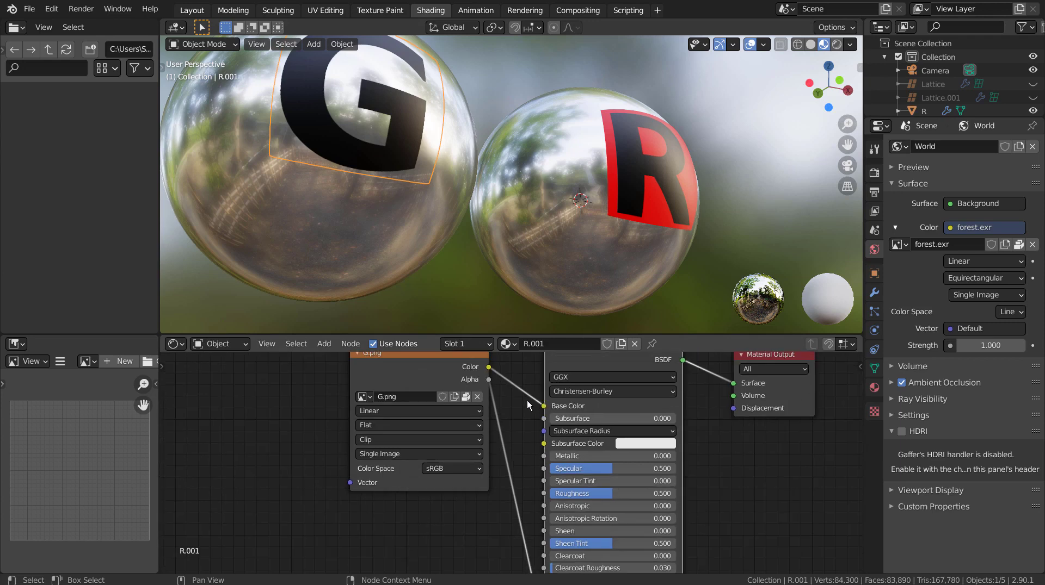
Step: Disconnect G.png's Color from Base Color and make the G's base colour blue
{"action": "middle_click_drag", "start_coordinate": [526, 401], "coordinate": [459, 421]}
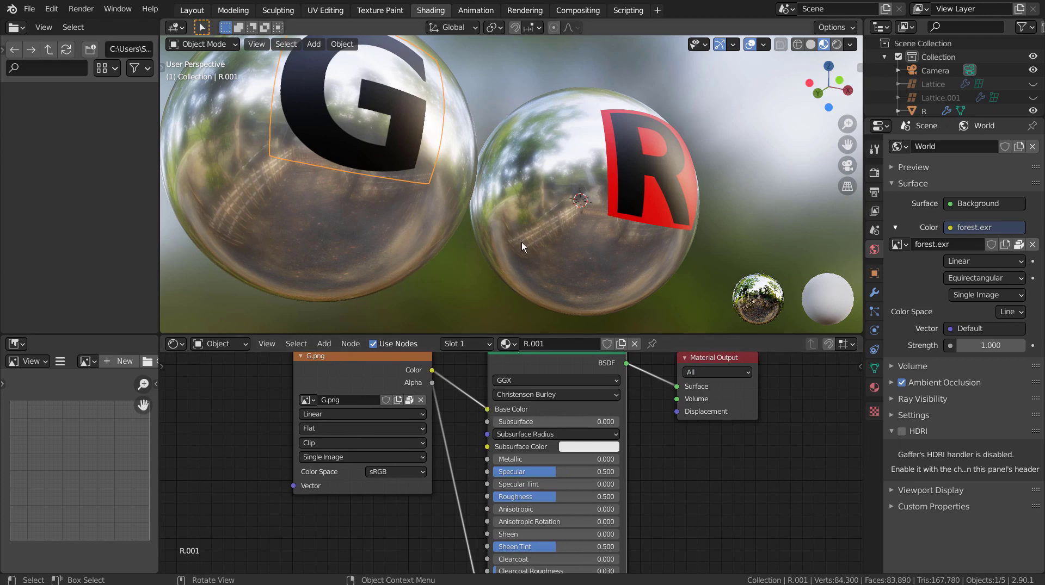
{"action": "left_click_drag", "start_coordinate": [487, 410], "coordinate": [471, 416]}
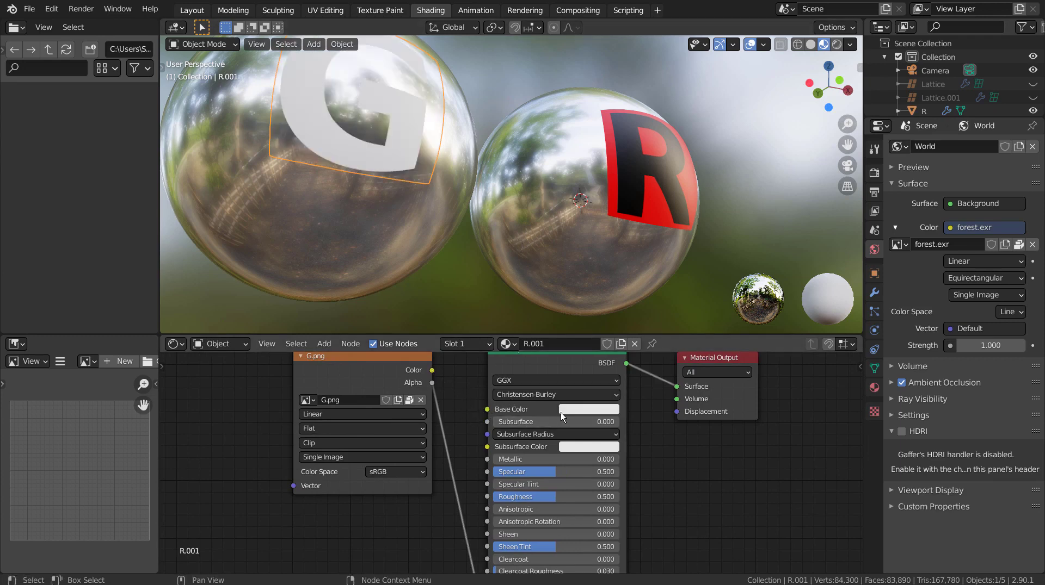
{"action": "left_click", "coordinate": [578, 412]}
{"action": "left_click", "coordinate": [625, 250]}
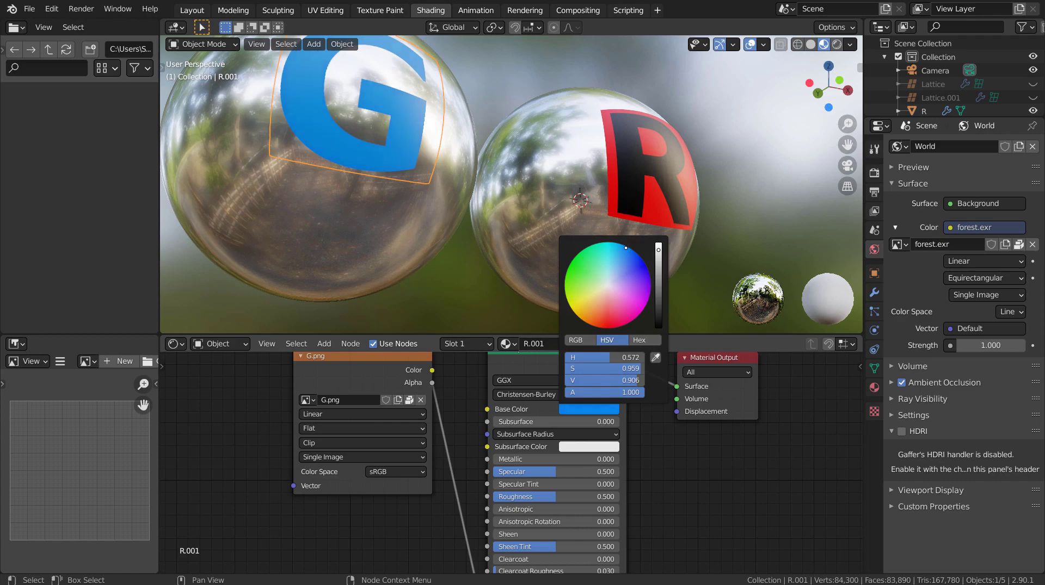
Step: Unhide both lattice cages and return to the Layout workspace
{"action": "scroll", "coordinate": [587, 241], "scroll_direction": "down", "scroll_amount": 3}
{"action": "scroll", "coordinate": [582, 249], "scroll_direction": "down", "scroll_amount": 1}
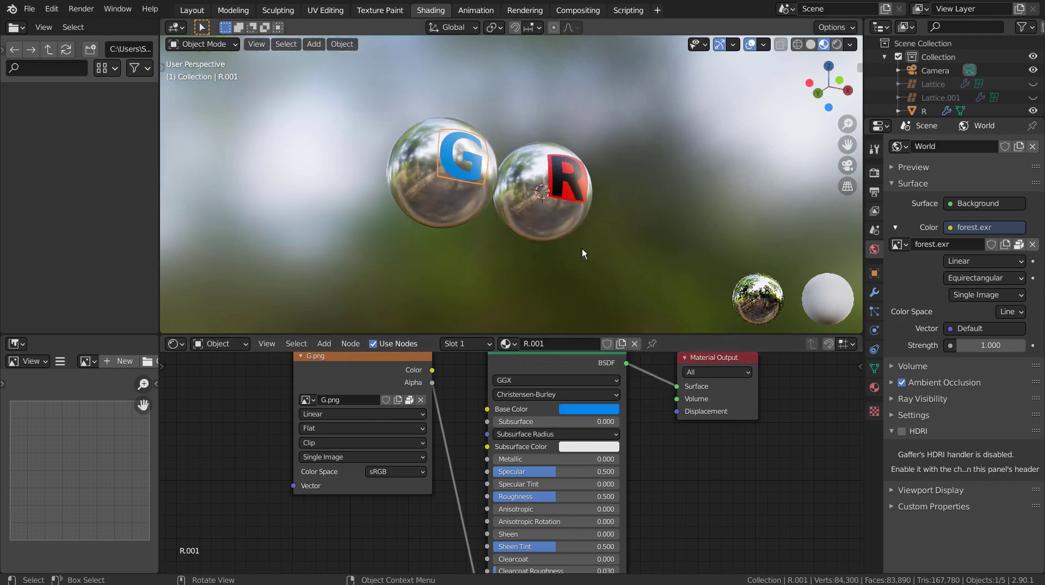
{"action": "left_click", "coordinate": [582, 250]}
{"action": "mouse_move", "coordinate": [582, 250]}
{"action": "middle_mouse_down"}
{"action": "mouse_move", "coordinate": [518, 276]}
{"action": "mouse_move", "coordinate": [528, 275]}
{"action": "middle_mouse_up"}
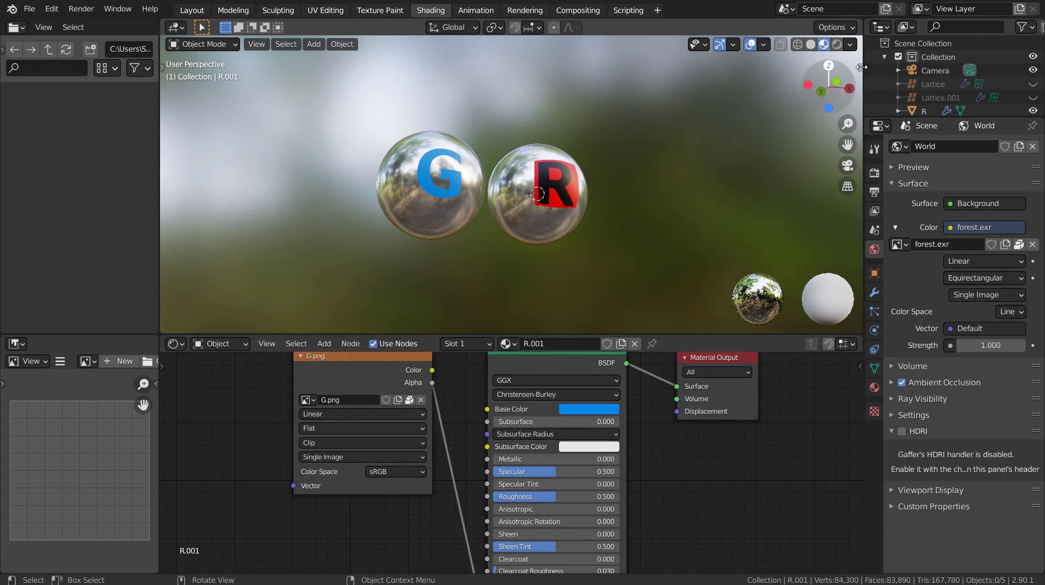
{"action": "left_click_drag", "start_coordinate": [1032, 84], "coordinate": [1033, 97]}
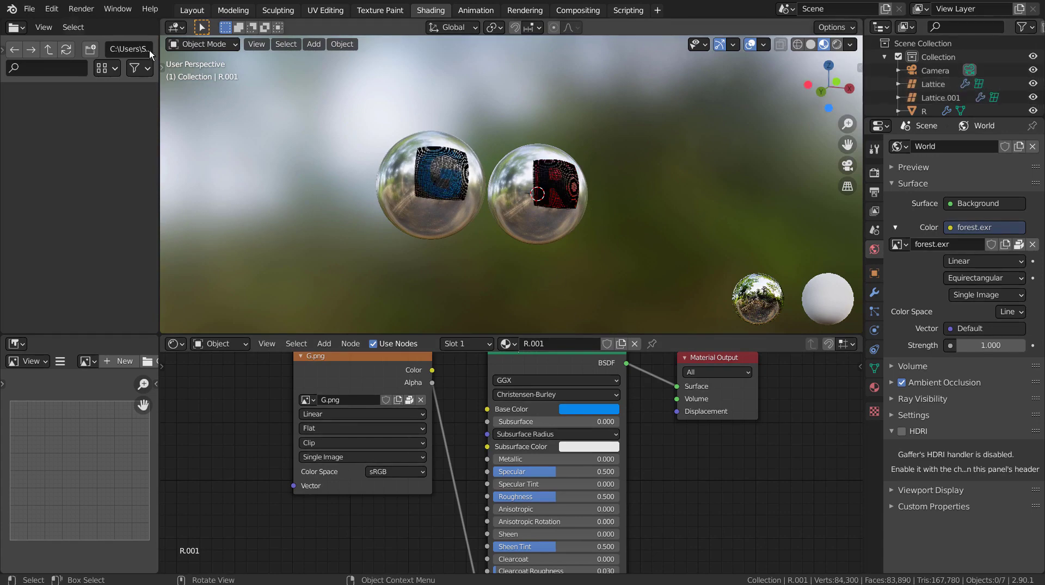
{"action": "left_click", "coordinate": [192, 9]}
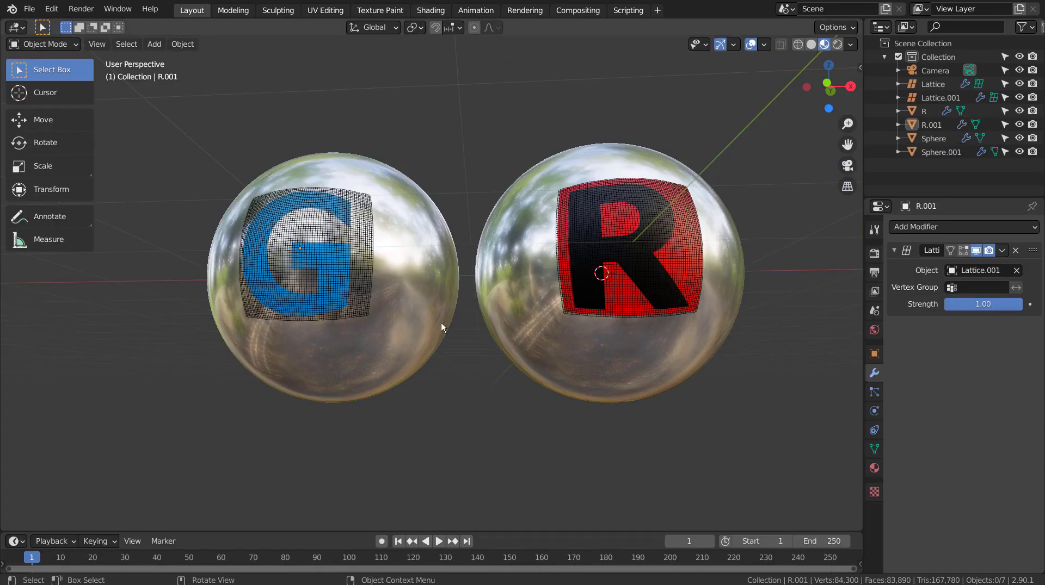
Step: Duplicate the G sphere with its lattice and letter along the X axis
{"action": "middle_click_drag", "start_coordinate": [440, 322], "coordinate": [491, 417]}
{"action": "key", "text": "b"}
{"action": "left_click_drag", "start_coordinate": [315, 140], "coordinate": [439, 427]}
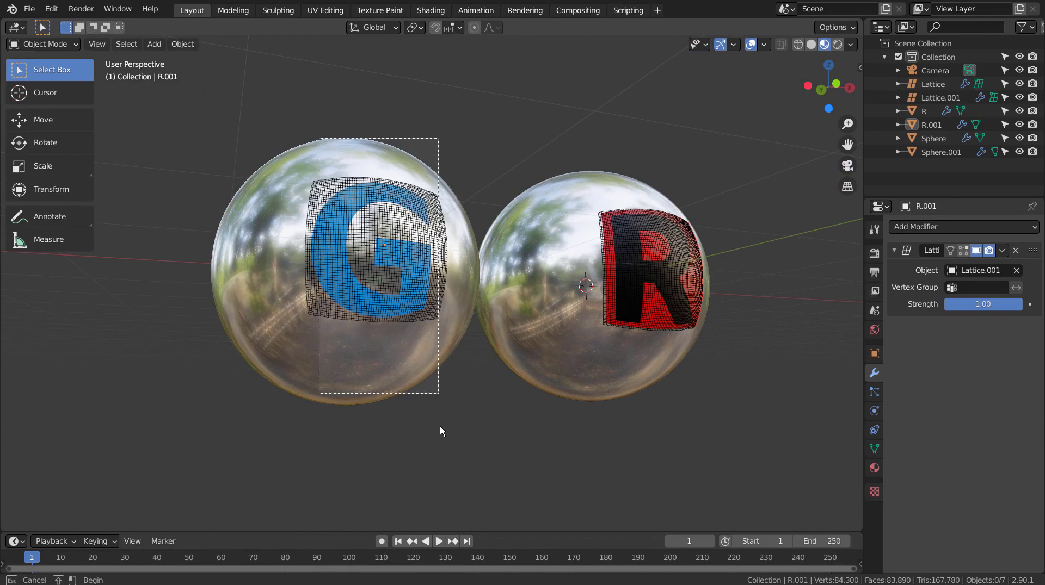
{"action": "middle_click_drag", "start_coordinate": [514, 417], "coordinate": [501, 446]}
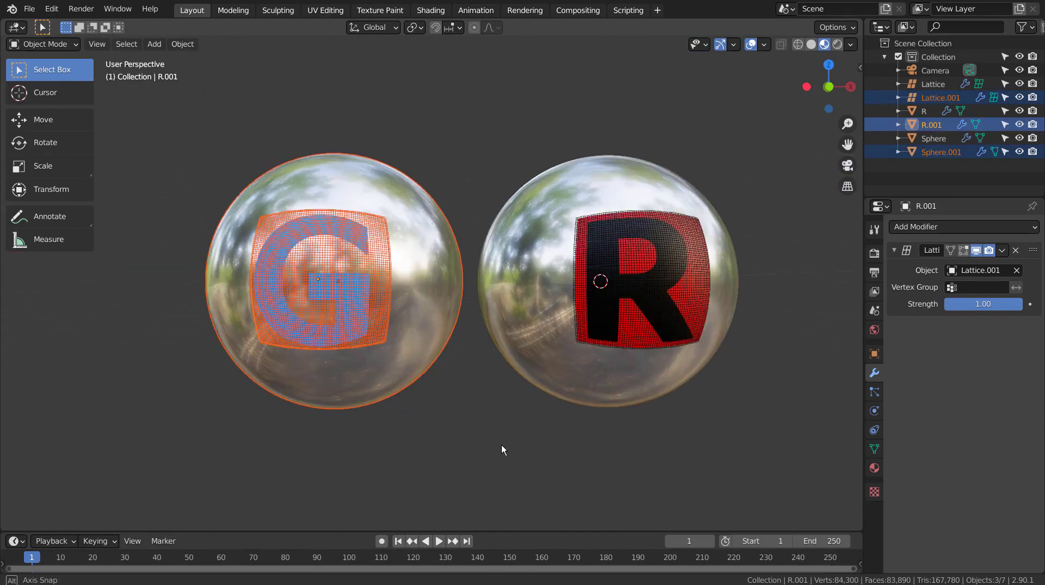
{"action": "scroll", "coordinate": [501, 445], "scroll_direction": "down", "scroll_amount": 5}
{"action": "key", "text": "KP_1"}
{"action": "key", "text": "shift+d"}
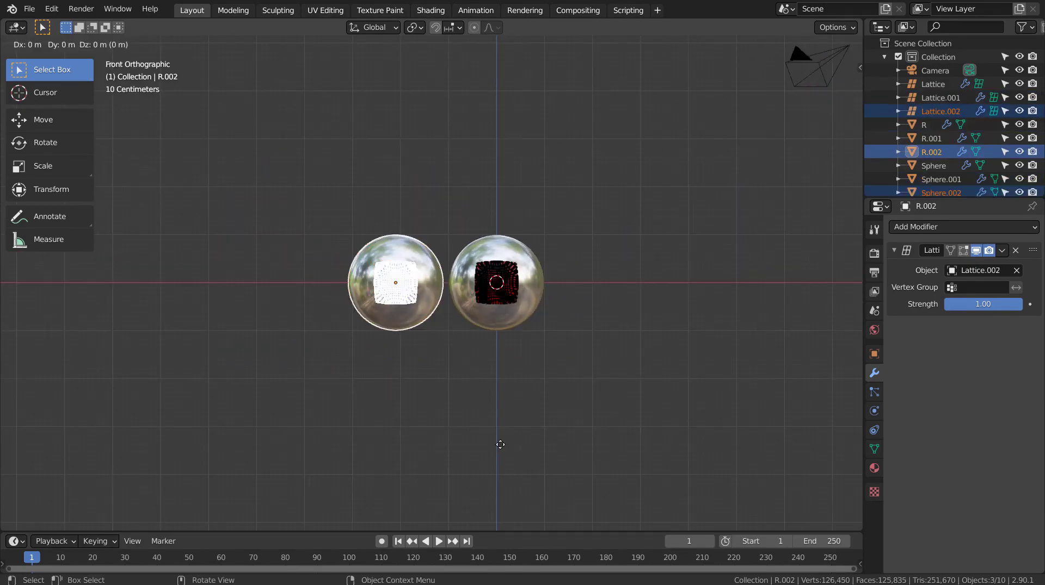
{"action": "key", "text": "x"}
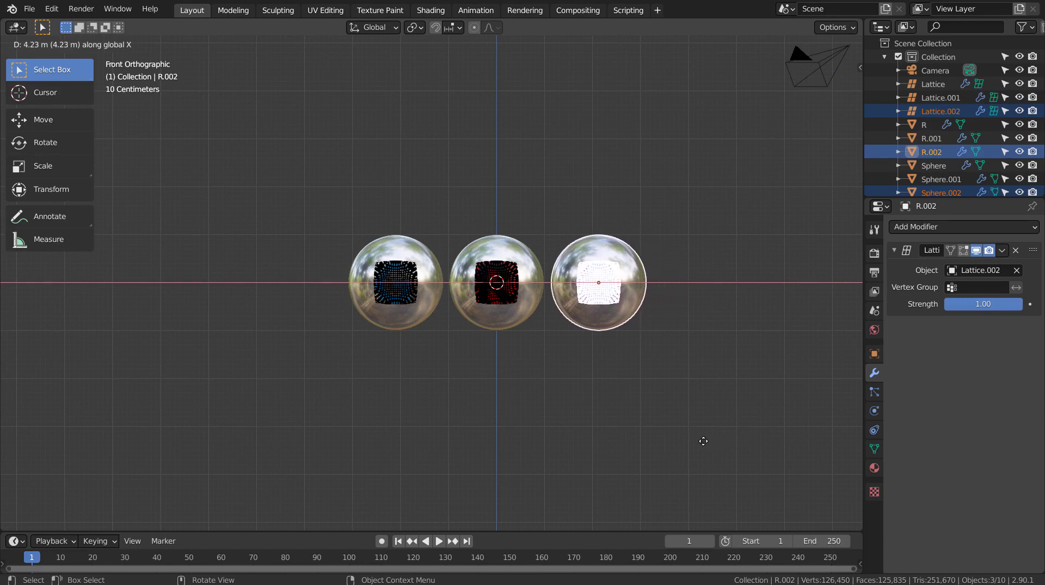
{"action": "left_click", "coordinate": [702, 441]}
Step: Move the middle sphere group to the far left along X
{"action": "left_click", "coordinate": [617, 407]}
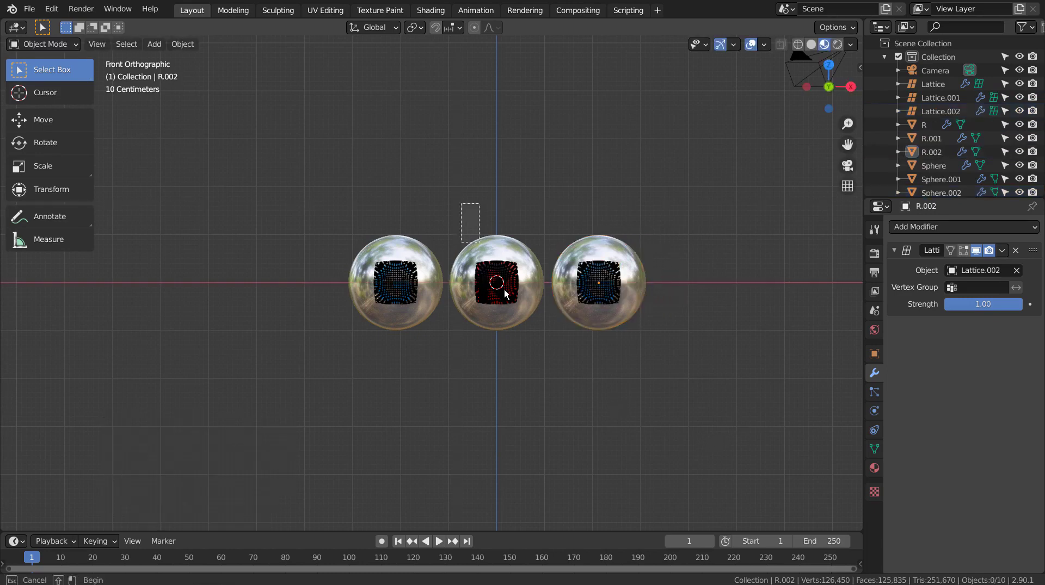
{"action": "left_click_drag", "start_coordinate": [463, 220], "coordinate": [516, 334]}
{"action": "key", "text": "g"}
{"action": "key", "text": "x"}
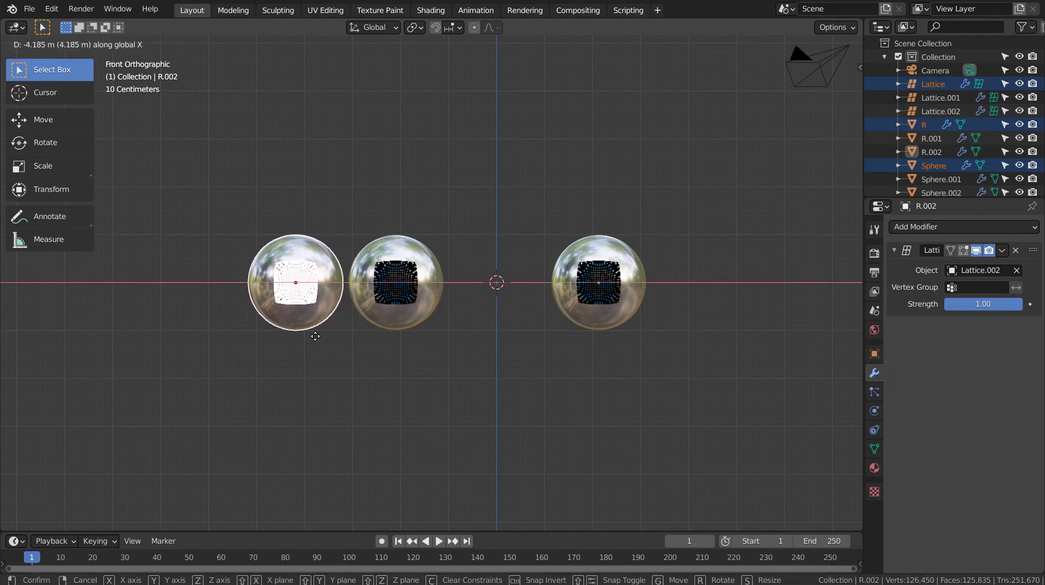
{"action": "left_click", "coordinate": [365, 375]}
Step: Shift the two left groups along X beside the right sphere, then settle the right group
{"action": "left_click", "coordinate": [261, 182]}
{"action": "left_click_drag", "start_coordinate": [261, 182], "coordinate": [441, 422]}
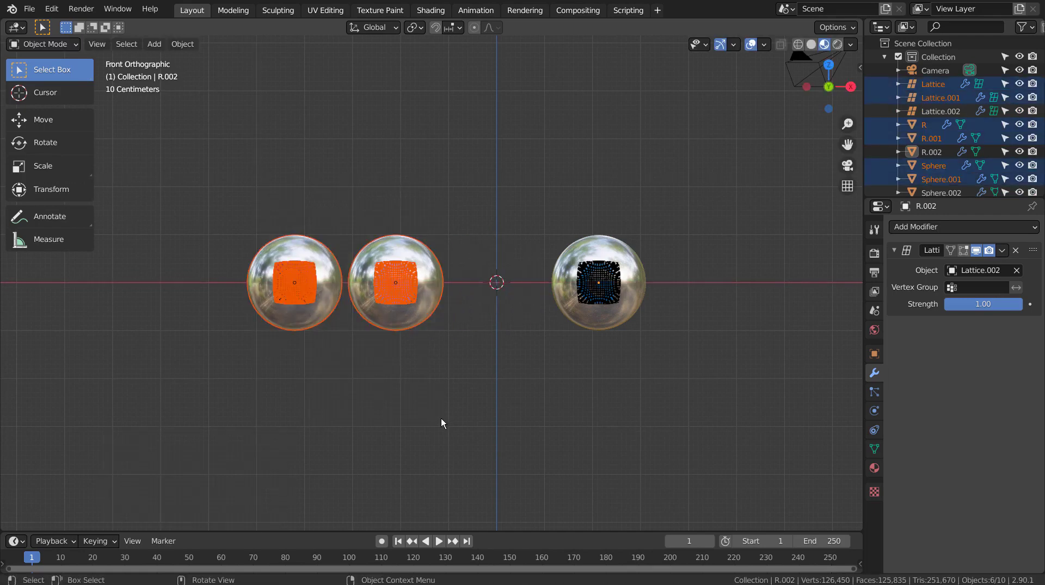
{"action": "key", "text": "g"}
{"action": "key", "text": "x"}
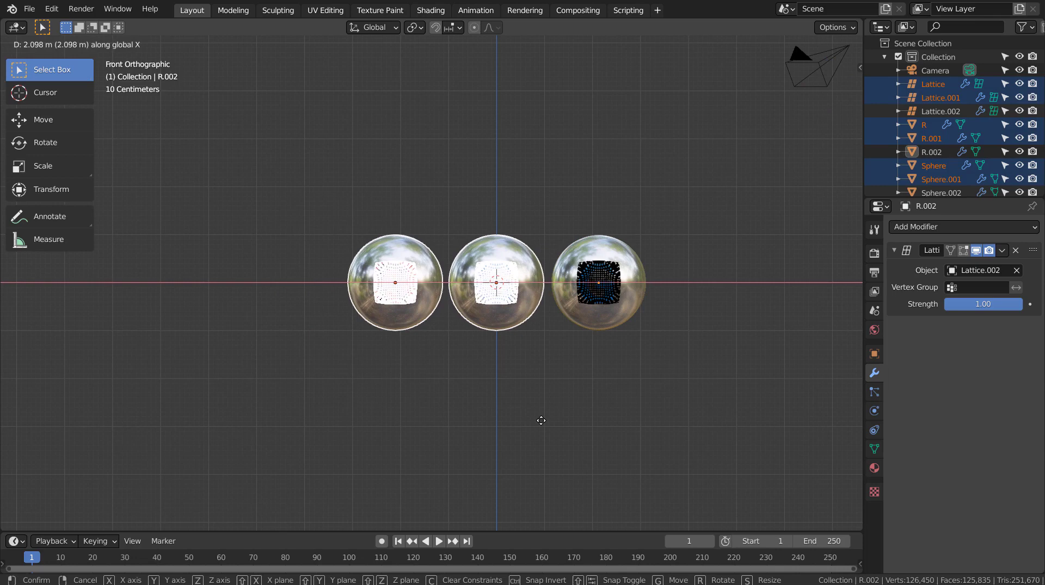
{"action": "left_click", "coordinate": [540, 421]}
{"action": "left_click", "coordinate": [573, 222]}
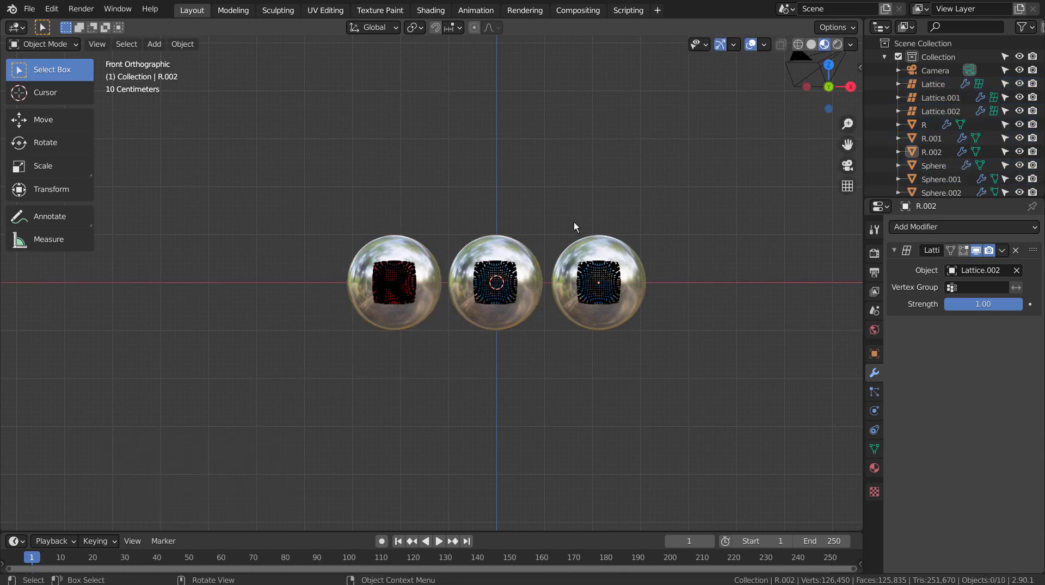
{"action": "left_click_drag", "start_coordinate": [560, 190], "coordinate": [651, 384]}
{"action": "key", "text": "g"}
{"action": "left_click", "coordinate": [651, 384]}
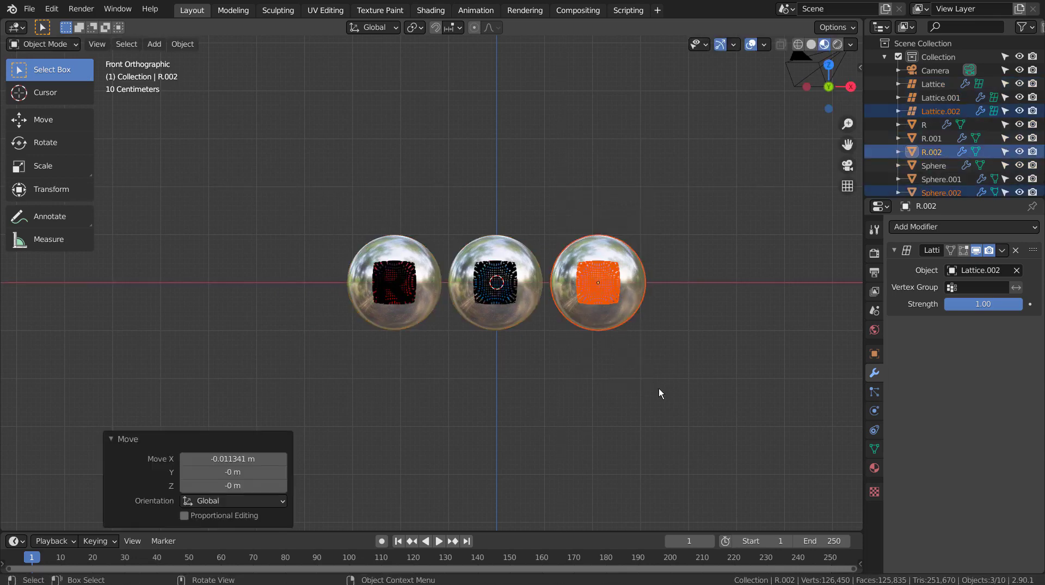
{"action": "left_click", "coordinate": [659, 388]}
Step: Hide the Lattice, Lattice.001 and Lattice.002 cages and select the right G decal
{"action": "middle_click_drag", "start_coordinate": [635, 296], "coordinate": [645, 383]}
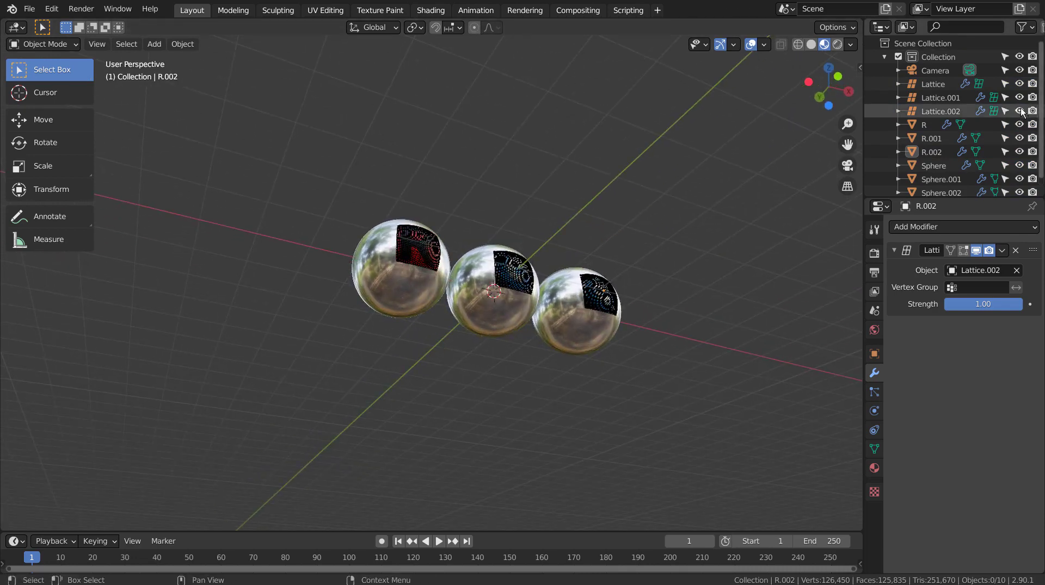
{"action": "left_click", "coordinate": [1020, 84]}
{"action": "left_click", "coordinate": [1019, 111]}
{"action": "mouse_move", "coordinate": [795, 303]}
{"action": "middle_mouse_down"}
{"action": "mouse_move", "coordinate": [629, 364]}
{"action": "mouse_move", "coordinate": [639, 387]}
{"action": "mouse_move", "coordinate": [516, 417]}
{"action": "mouse_move", "coordinate": [573, 354]}
{"action": "middle_mouse_up"}
{"action": "scroll", "coordinate": [632, 395], "scroll_direction": "up", "scroll_amount": 5}
{"action": "left_click", "coordinate": [550, 286]}
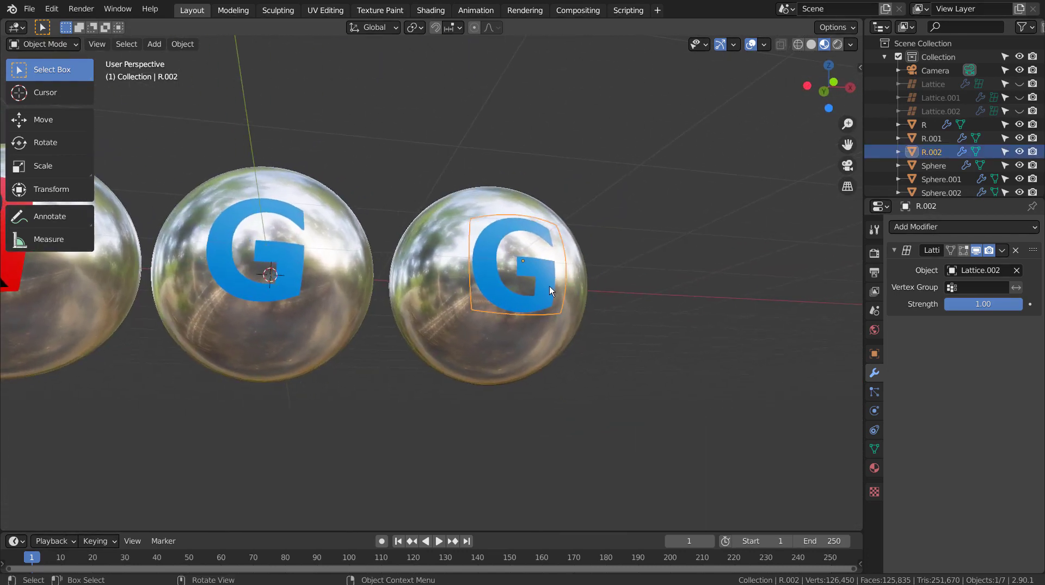
Step: In the Shading workspace, give the right decal its own material R.002 showing B.png
{"action": "left_click", "coordinate": [316, 11]}
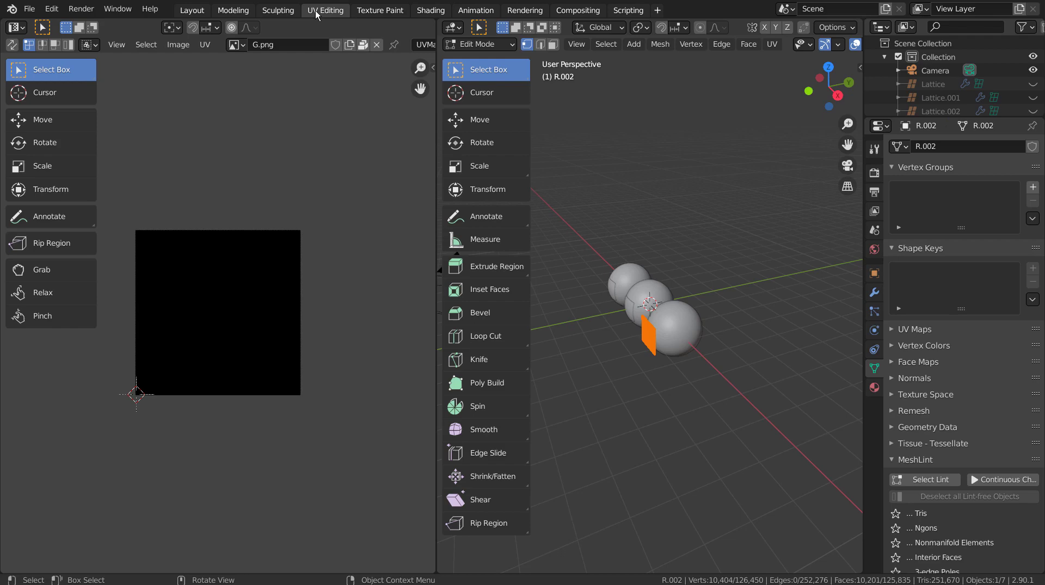
{"action": "left_click", "coordinate": [431, 11]}
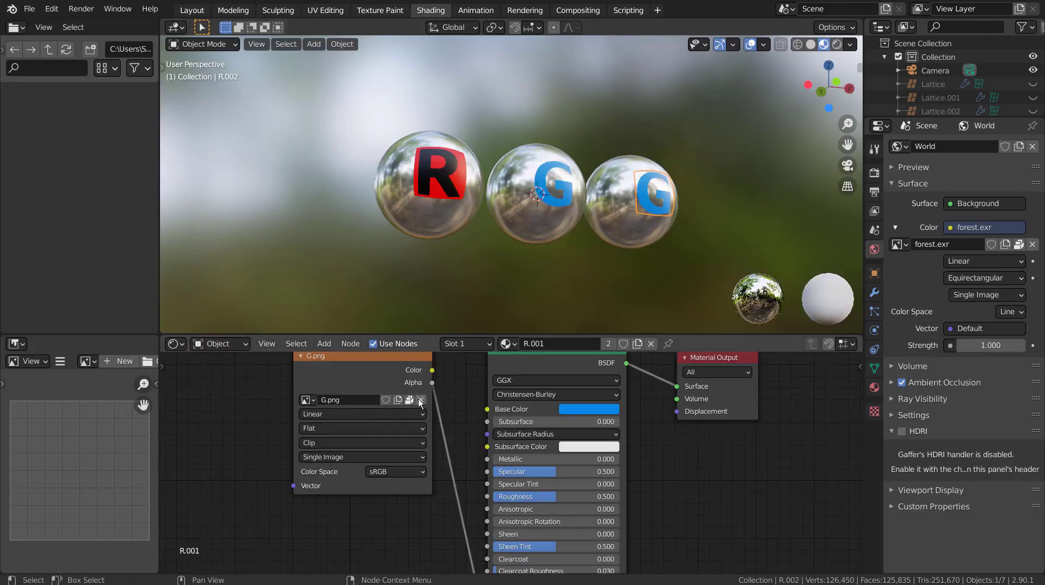
{"action": "left_click", "coordinate": [610, 344]}
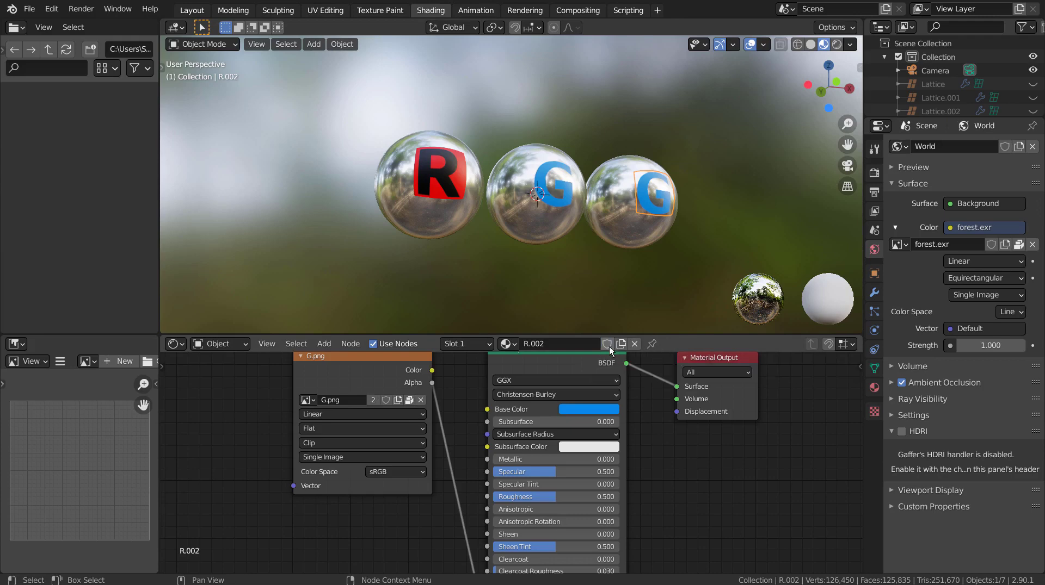
{"action": "left_click", "coordinate": [420, 400]}
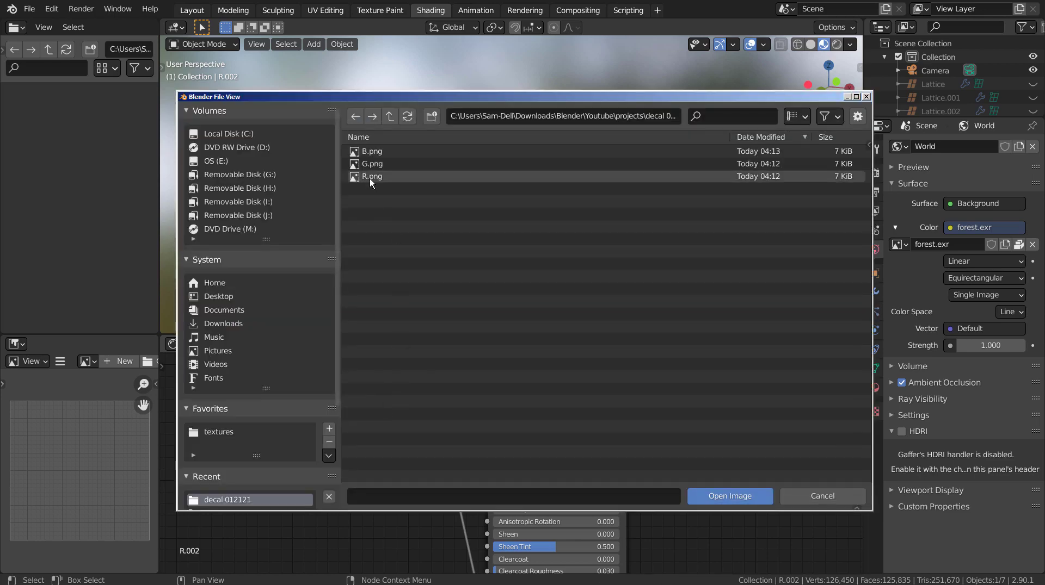
{"action": "double_click", "coordinate": [371, 151]}
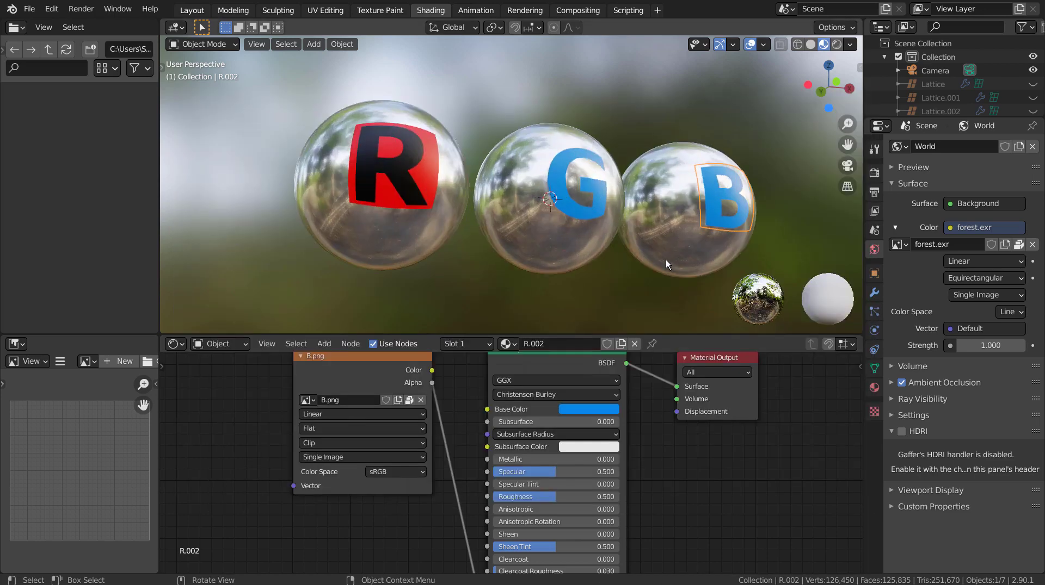
Step: Recolour the B decal's base colour to green, then select the G letter decal
{"action": "left_click", "coordinate": [585, 408]}
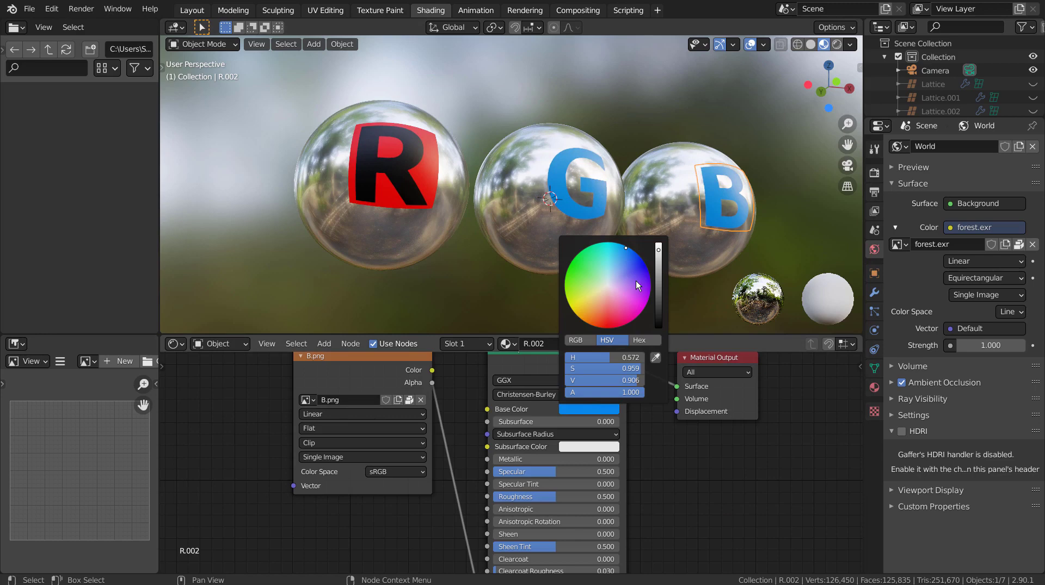
{"action": "mouse_move", "coordinate": [599, 303]}
{"action": "left_mouse_down"}
{"action": "mouse_move", "coordinate": [591, 259]}
{"action": "mouse_move", "coordinate": [572, 268]}
{"action": "left_mouse_up"}
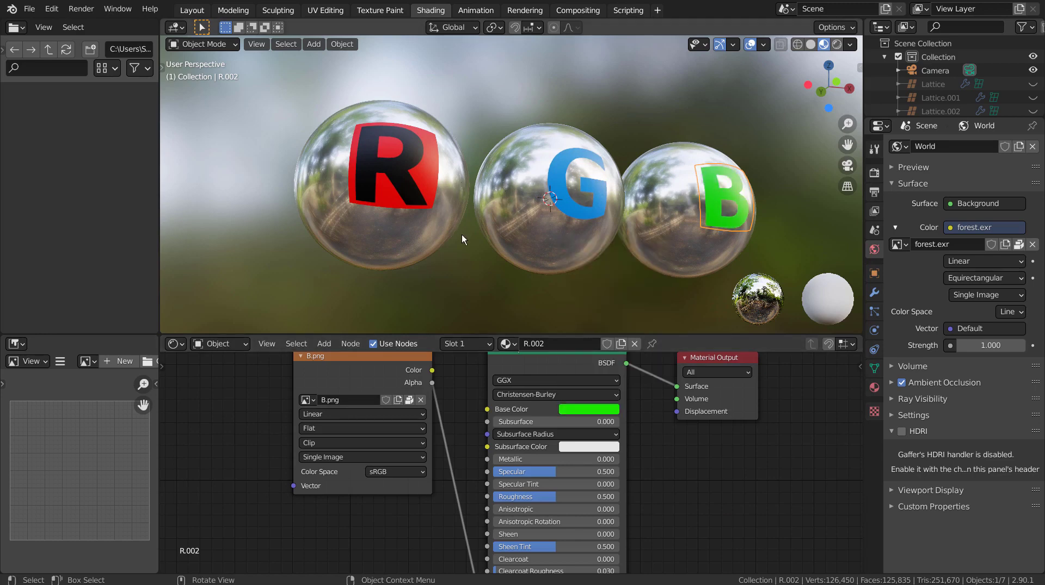
{"action": "mouse_move", "coordinate": [602, 262]}
{"action": "middle_mouse_down"}
{"action": "mouse_move", "coordinate": [503, 255]}
{"action": "mouse_move", "coordinate": [612, 256]}
{"action": "middle_mouse_up"}
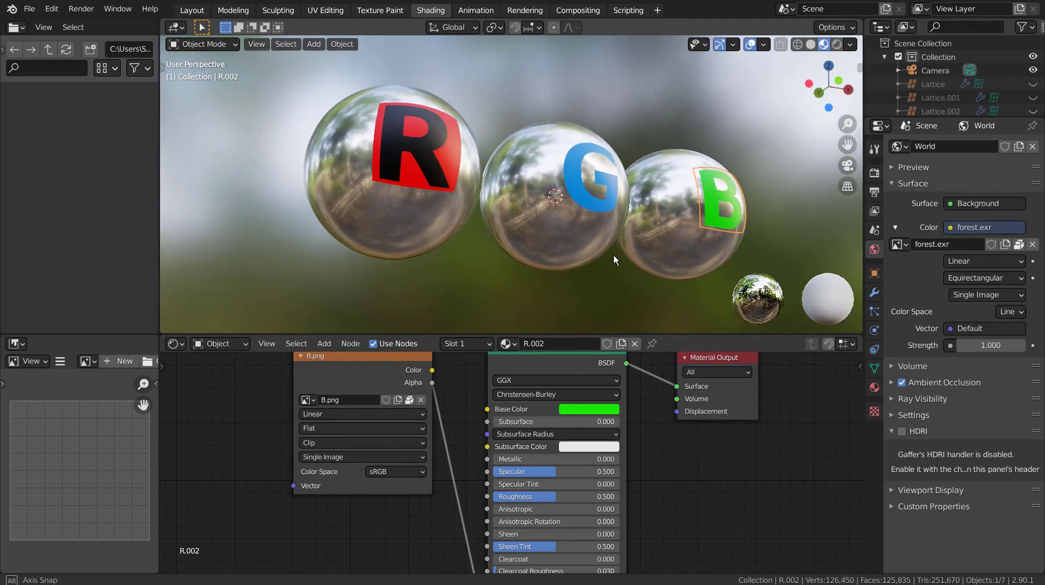
{"action": "left_click", "coordinate": [612, 204]}
{"action": "scroll", "coordinate": [523, 250], "scroll_direction": "up", "scroll_amount": 1}
{"action": "scroll", "coordinate": [519, 269], "scroll_direction": "up", "scroll_amount": 1}
{"action": "scroll", "coordinate": [493, 268], "scroll_direction": "up", "scroll_amount": 1}
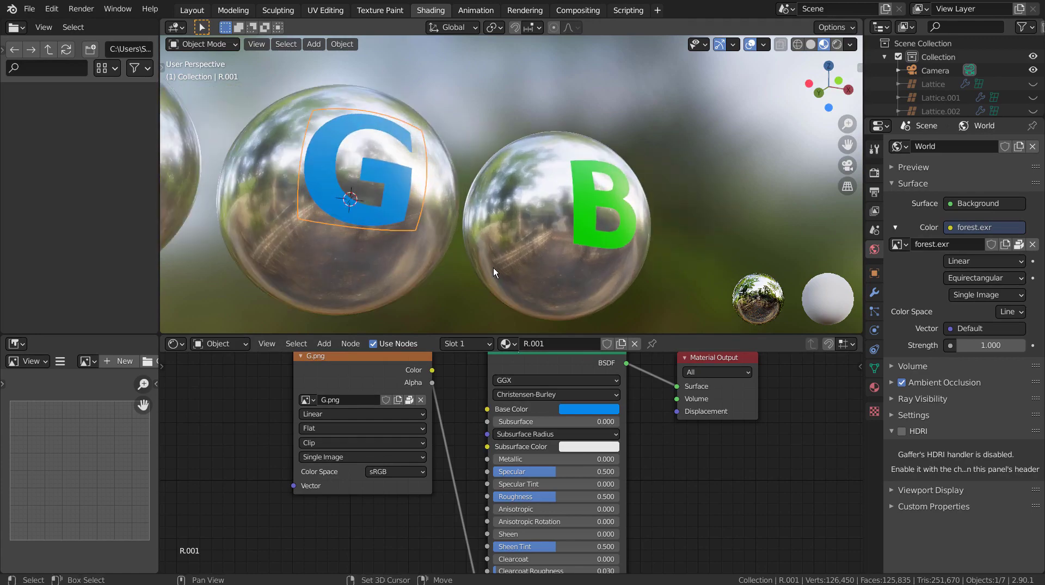
{"action": "scroll", "coordinate": [522, 267], "scroll_direction": "down", "scroll_amount": 2}
{"action": "middle_click_drag", "start_coordinate": [554, 273], "coordinate": [577, 256]}
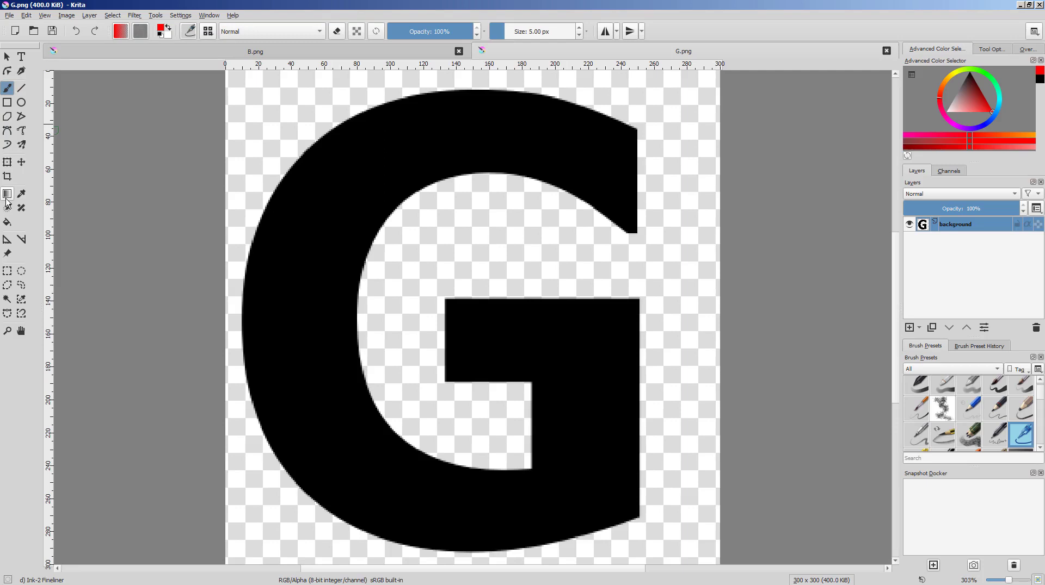
Step: Fill the G letter in G.png with pure blue in Krita and save the PNG
{"action": "left_click", "coordinate": [7, 222]}
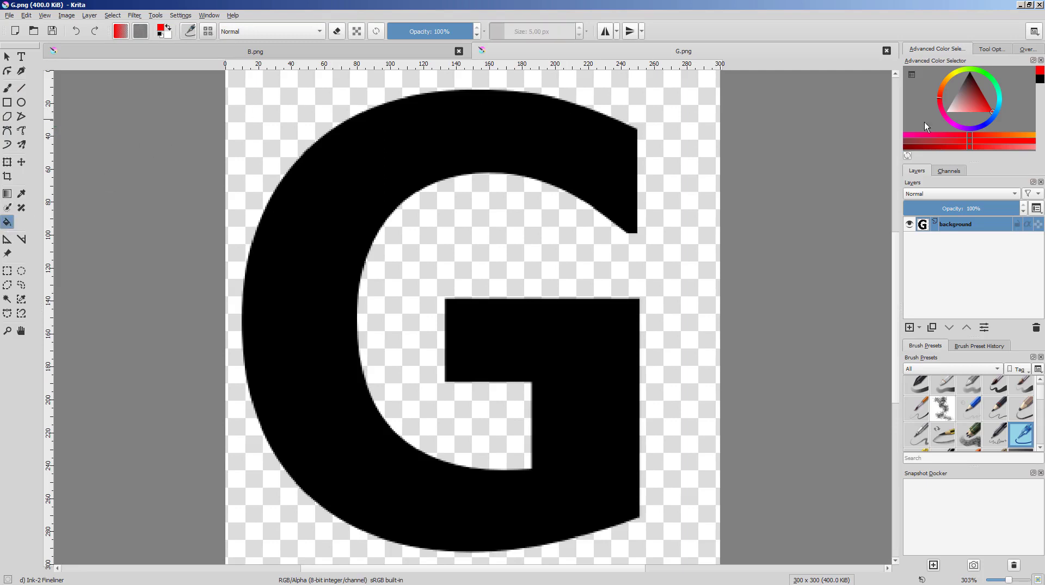
{"action": "left_click_drag", "start_coordinate": [971, 109], "coordinate": [943, 120]}
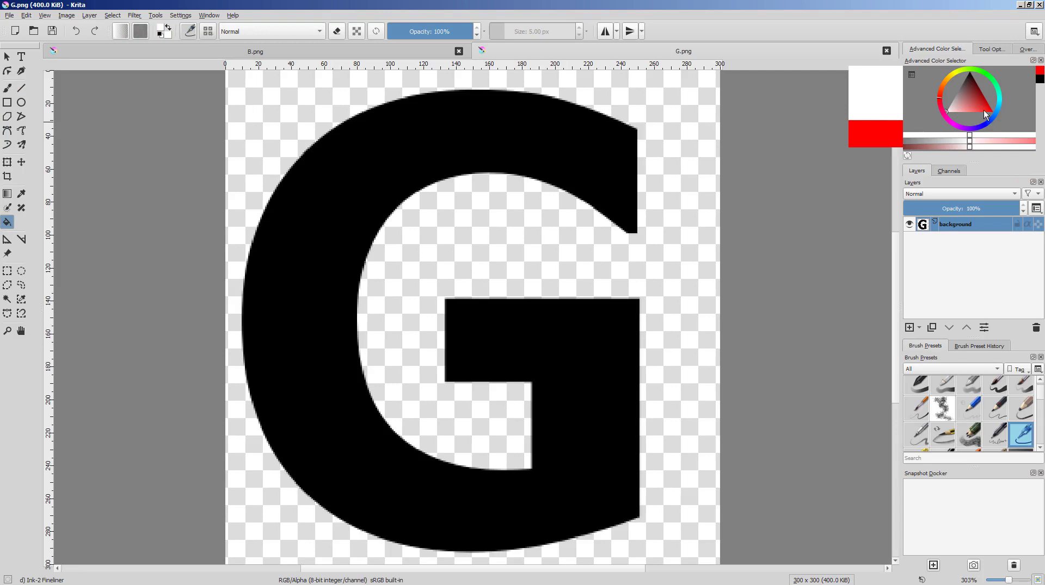
{"action": "left_click", "coordinate": [984, 110]}
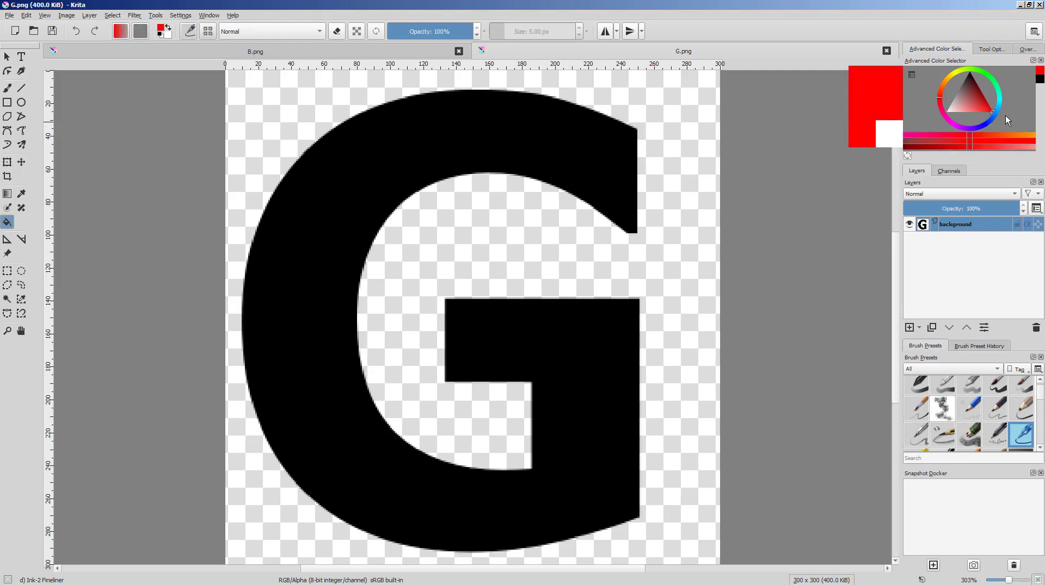
{"action": "left_click", "coordinate": [474, 144]}
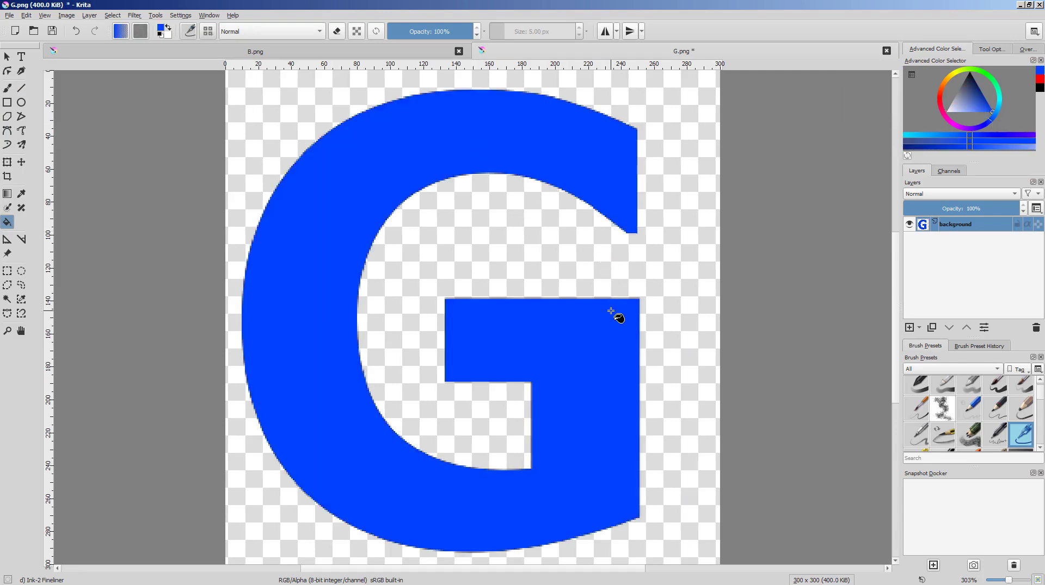
{"action": "key", "text": "ctrl+s"}
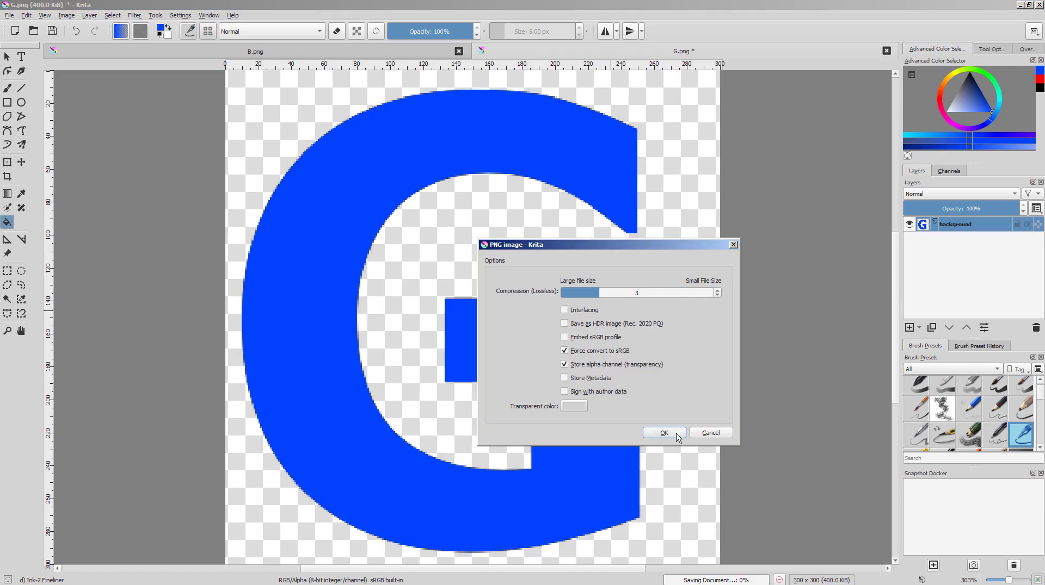
{"action": "left_click", "coordinate": [678, 435]}
{"action": "key", "text": "alt+Tab"}
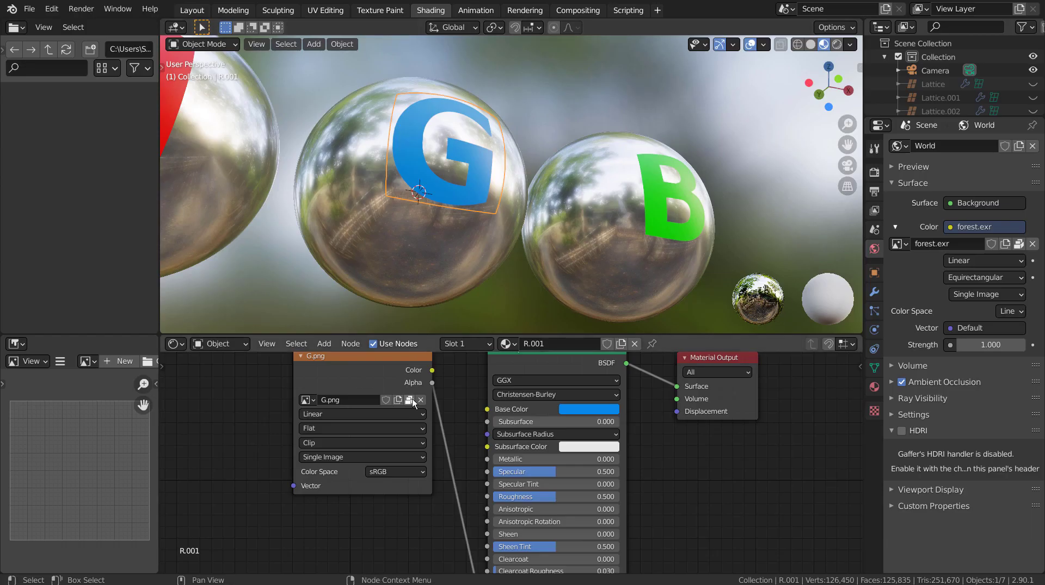
Step: Reload the blue G.png into the G decal's texture and link its Color to Base Color
{"action": "left_click", "coordinate": [409, 400]}
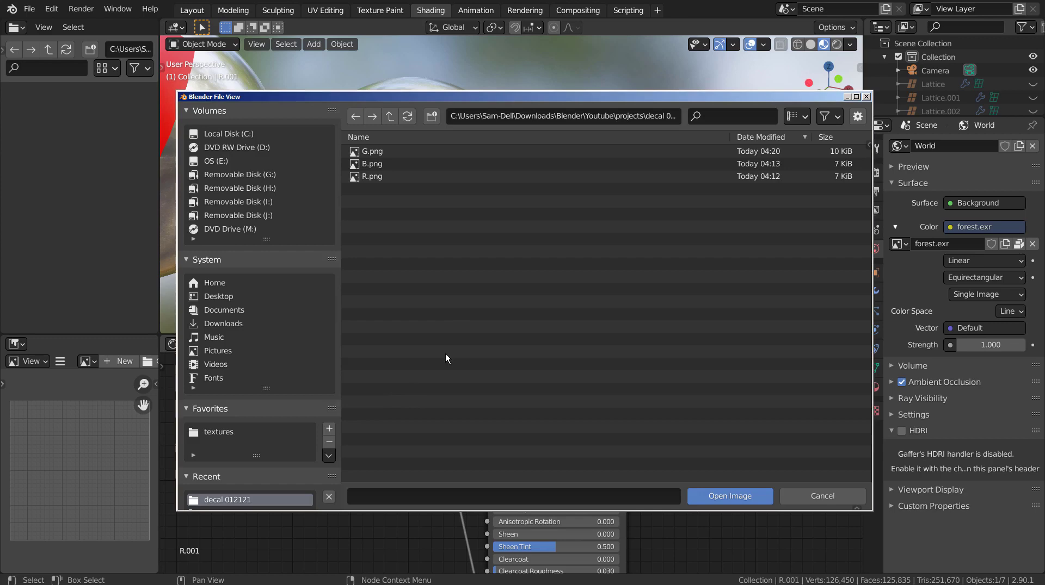
{"action": "double_click", "coordinate": [368, 152]}
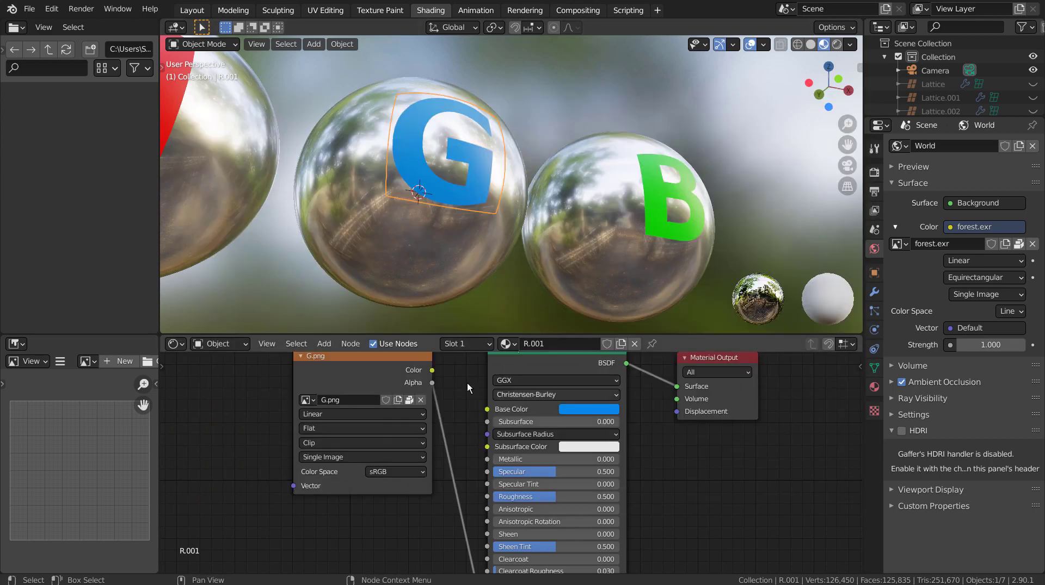
{"action": "left_click_drag", "start_coordinate": [429, 369], "coordinate": [483, 413]}
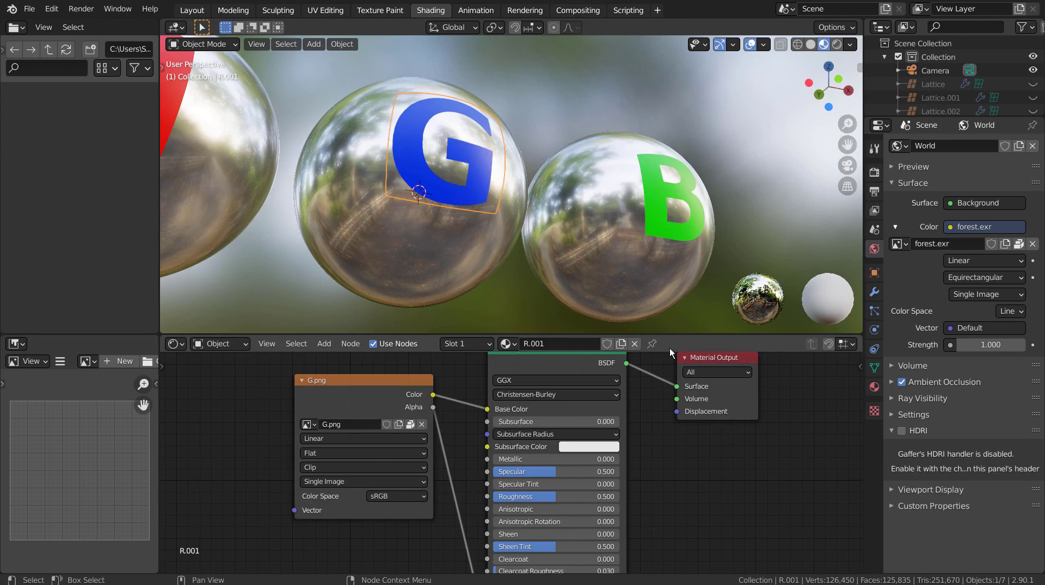
{"action": "scroll", "coordinate": [547, 220], "scroll_direction": "down", "scroll_amount": 3}
{"action": "mouse_move", "coordinate": [537, 241]}
{"action": "middle_mouse_down"}
{"action": "mouse_move", "coordinate": [479, 271]}
{"action": "mouse_move", "coordinate": [477, 284]}
{"action": "mouse_move", "coordinate": [551, 295]}
{"action": "mouse_move", "coordinate": [524, 257]}
{"action": "mouse_move", "coordinate": [531, 276]}
{"action": "mouse_move", "coordinate": [556, 277]}
{"action": "mouse_move", "coordinate": [533, 275]}
{"action": "mouse_move", "coordinate": [544, 285]}
{"action": "middle_mouse_up"}
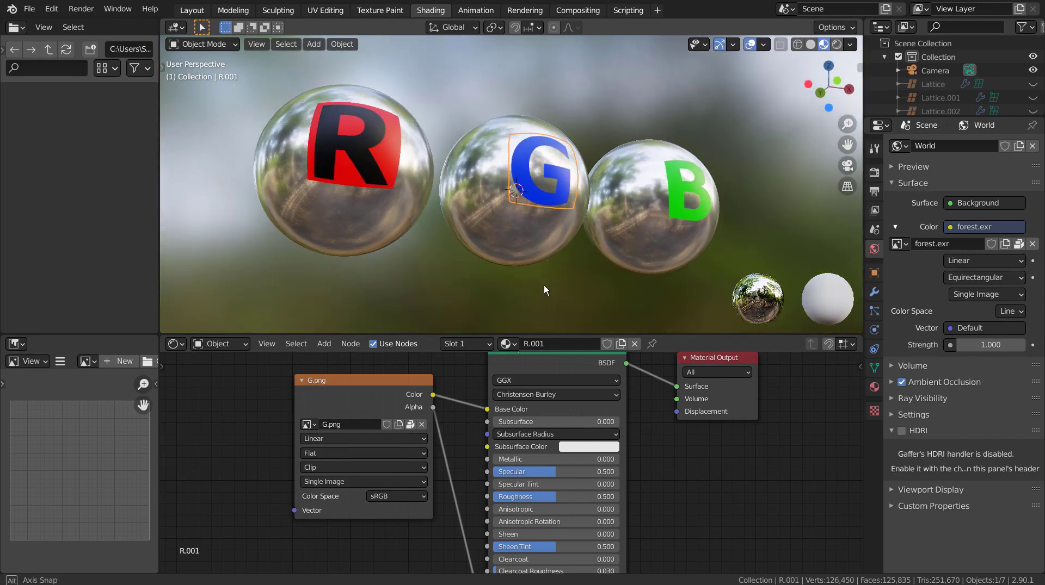
{"action": "left_click", "coordinate": [367, 169]}
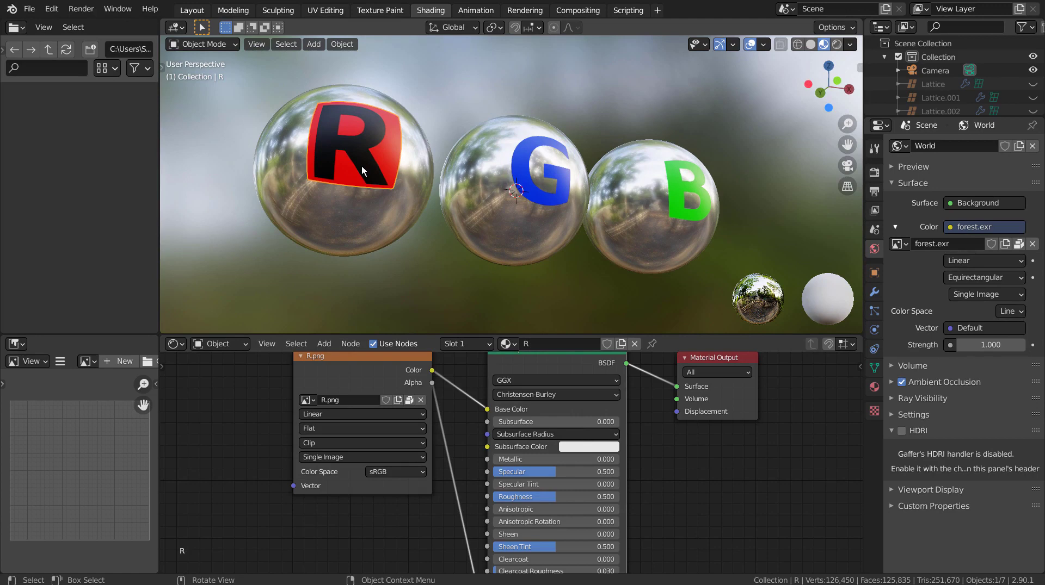
{"action": "left_click", "coordinate": [547, 176]}
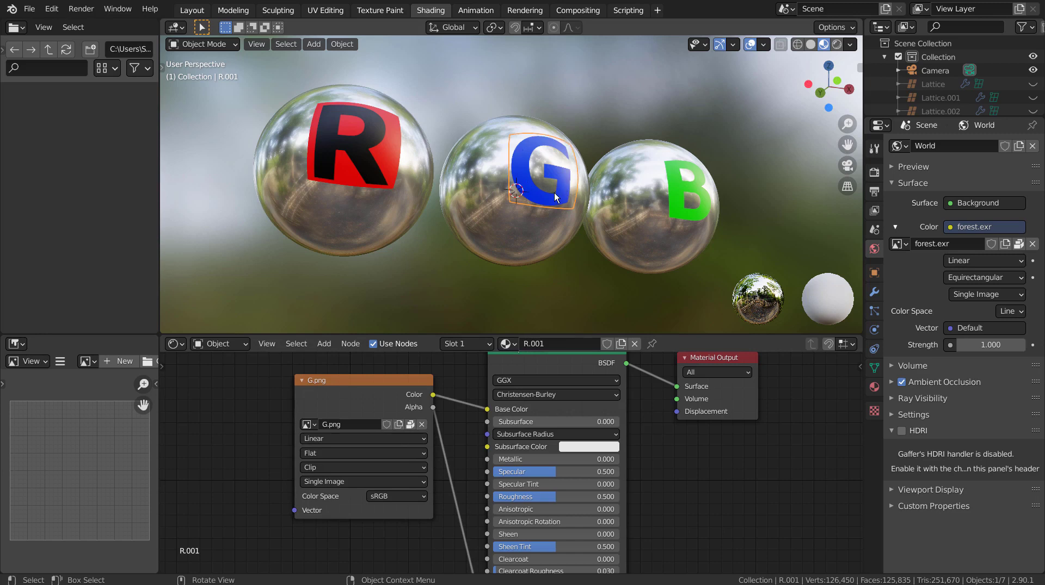
{"action": "left_click", "coordinate": [678, 182]}
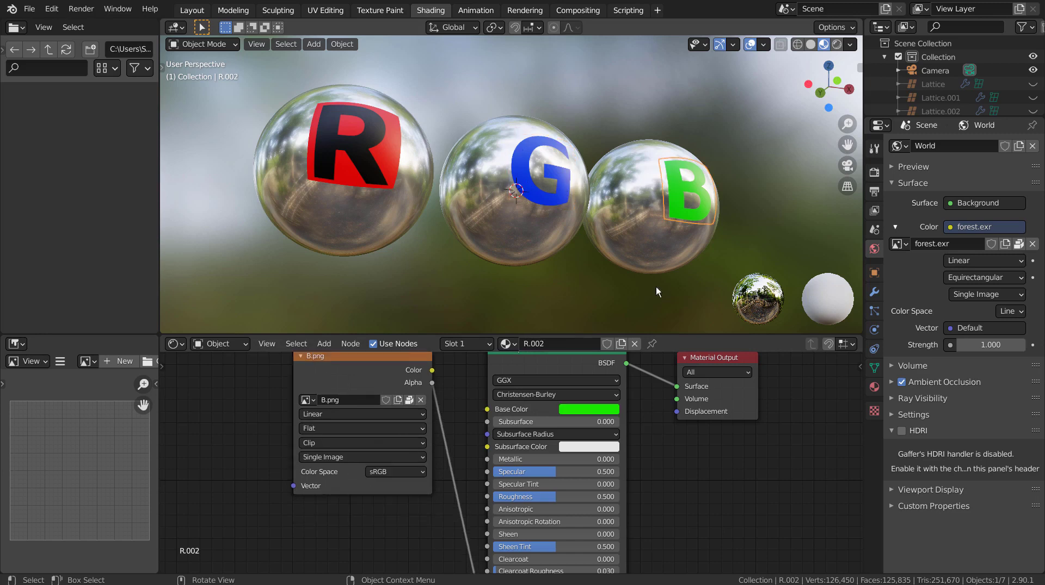
{"action": "left_click", "coordinate": [589, 410]}
{"action": "mouse_move", "coordinate": [598, 280]}
{"action": "left_mouse_down"}
{"action": "mouse_move", "coordinate": [610, 317]}
{"action": "mouse_move", "coordinate": [649, 292]}
{"action": "mouse_move", "coordinate": [567, 269]}
{"action": "left_mouse_up"}
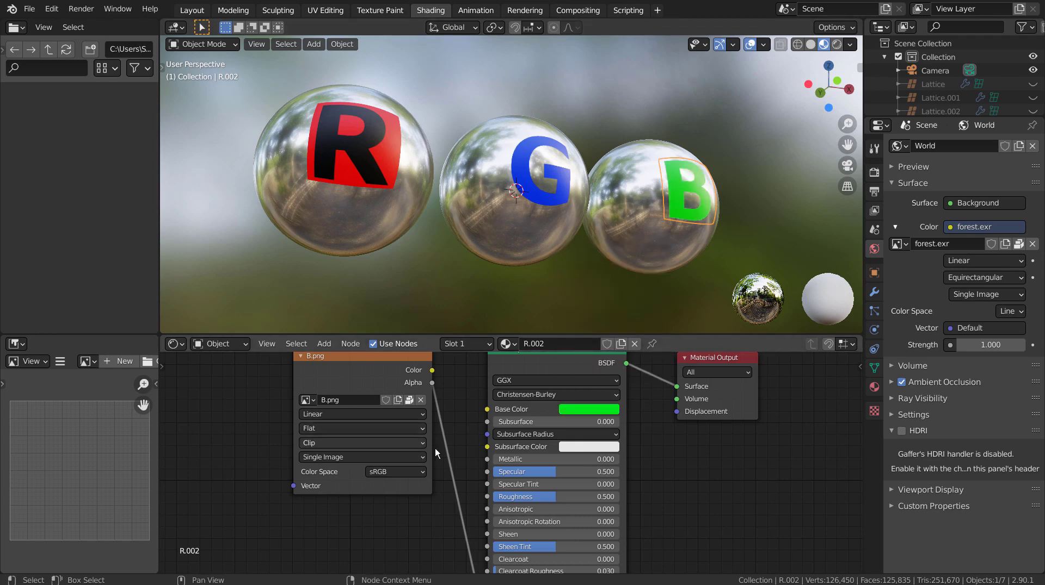
Step: Maximise the Node Editor and zoom out to centre the nodes
{"action": "key", "text": "ctrl+space"}
{"action": "scroll", "coordinate": [442, 439], "scroll_direction": "down", "scroll_amount": 2}
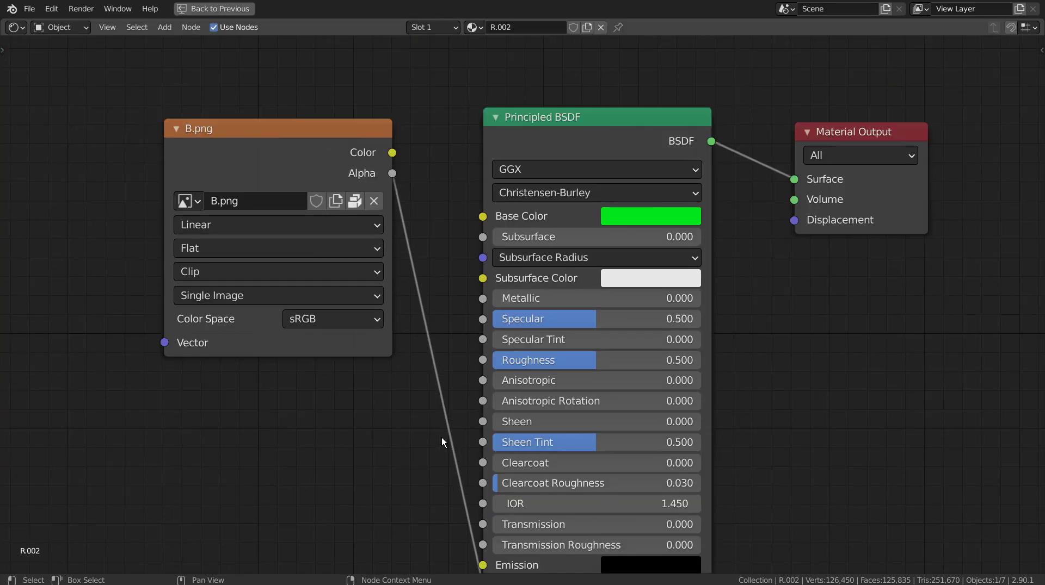
{"action": "scroll", "coordinate": [442, 438], "scroll_direction": "down", "scroll_amount": 2}
{"action": "middle_click_drag", "start_coordinate": [409, 466], "coordinate": [338, 401]}
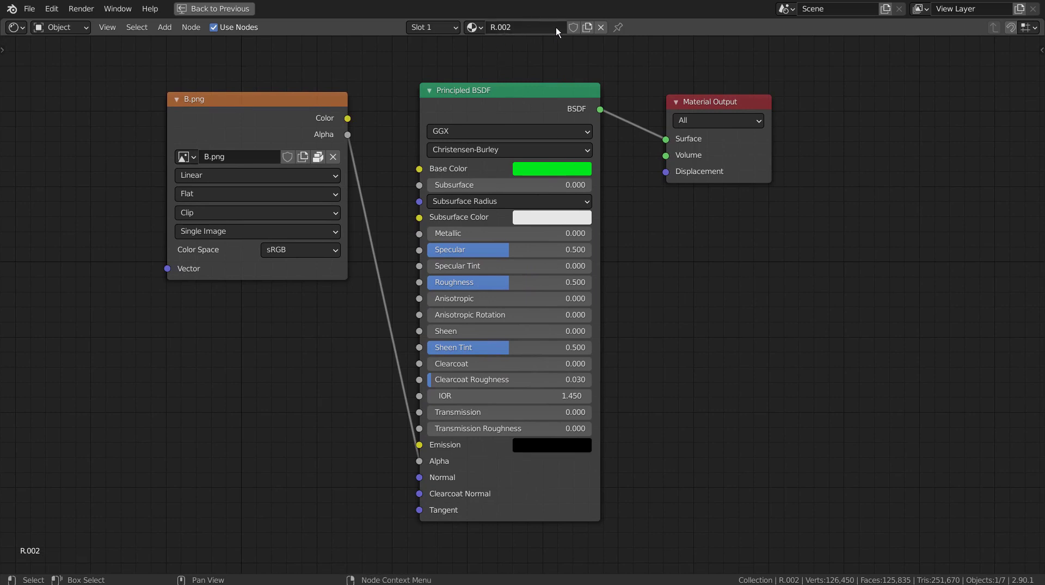
Step: Reassign the B decal's material slot from R.002 to R.001
{"action": "left_click", "coordinate": [478, 28]}
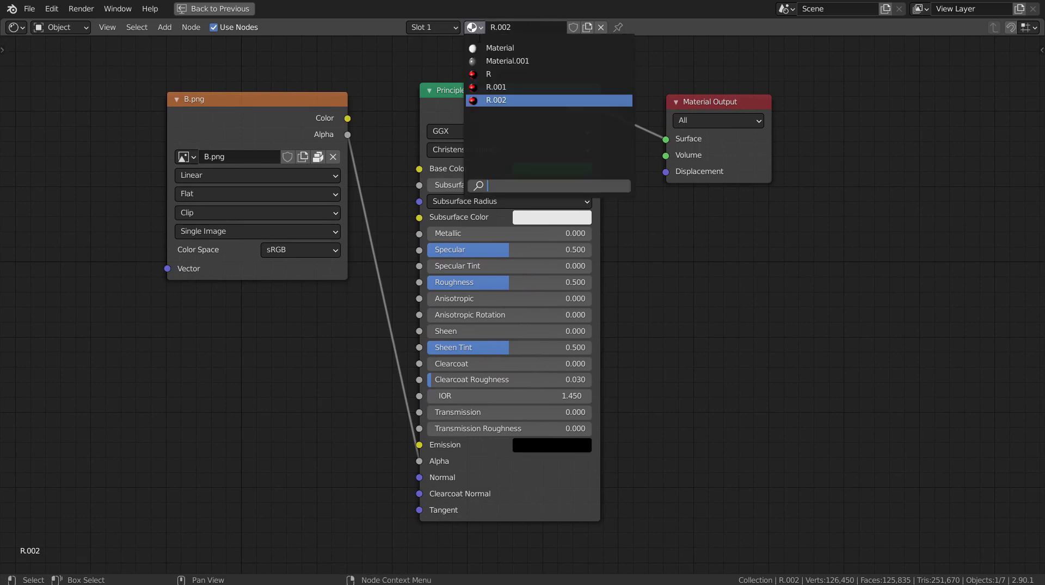
{"action": "left_click", "coordinate": [484, 75]}
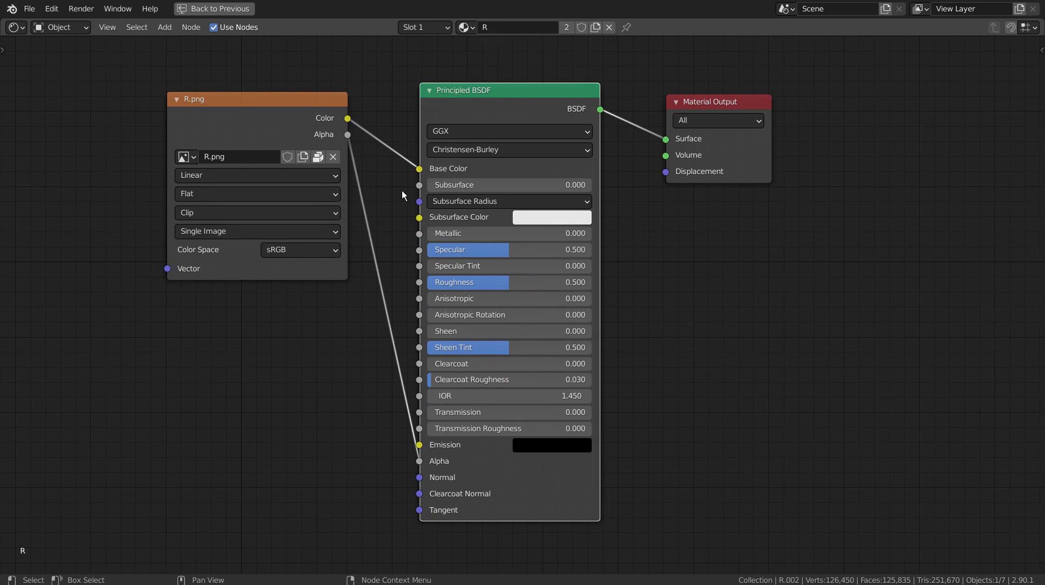
{"action": "left_click", "coordinate": [469, 27]}
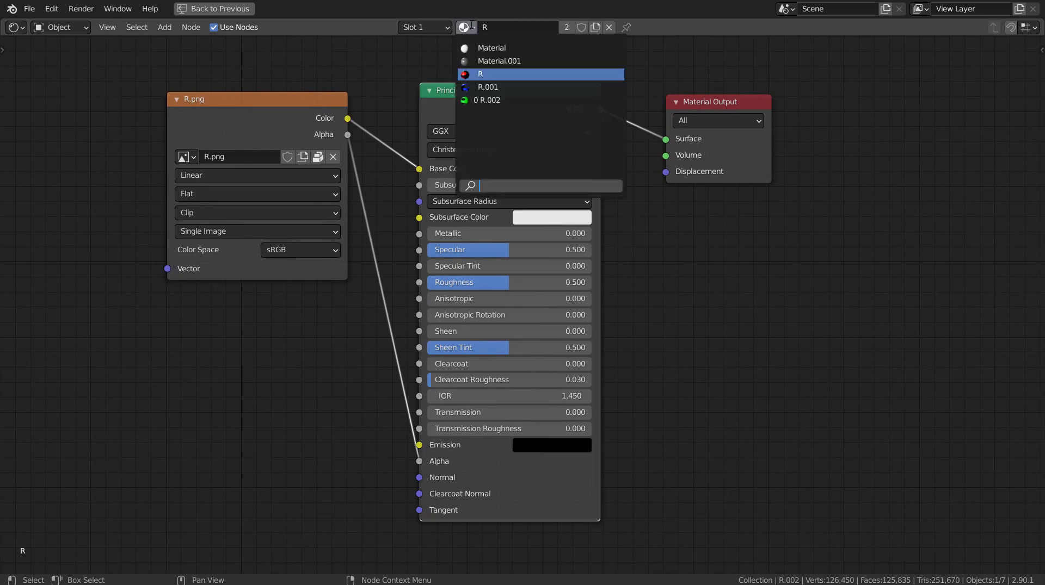
{"action": "left_click", "coordinate": [469, 87]}
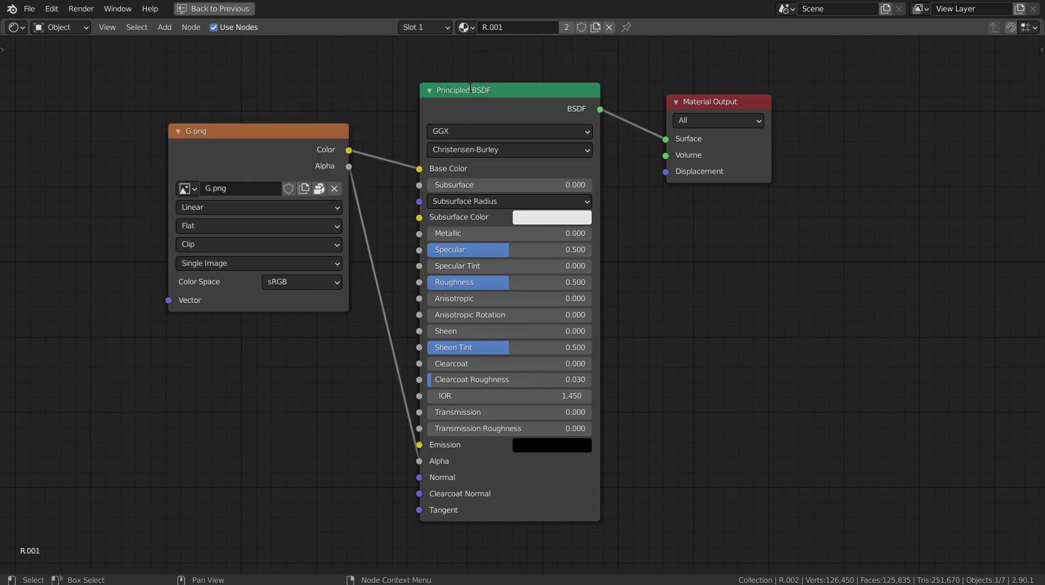